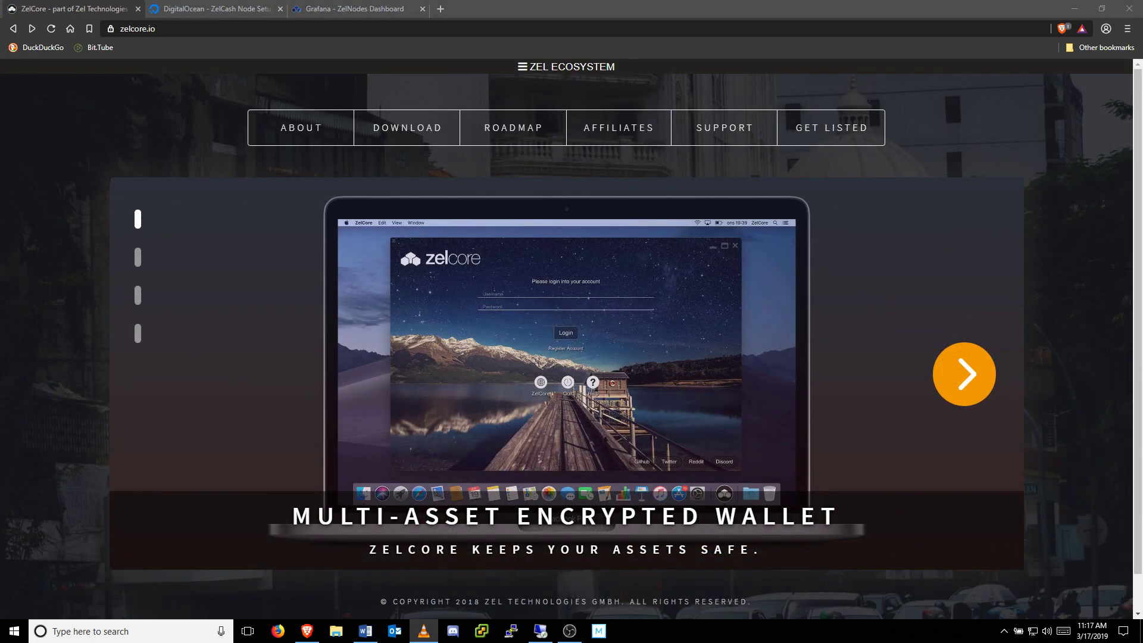
Step: Read the About ZelCore feature descriptions, then return home and go to the desktop and mobile downloads
click(299, 142)
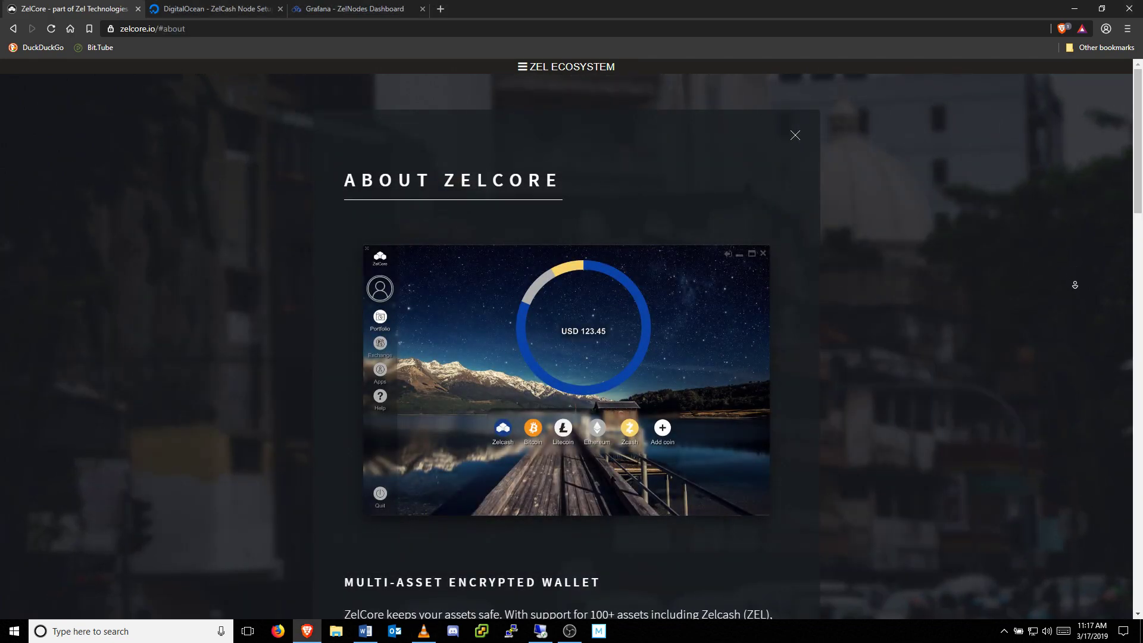
scroll(1076, 297, down, 3)
scroll(1075, 297, down, 3)
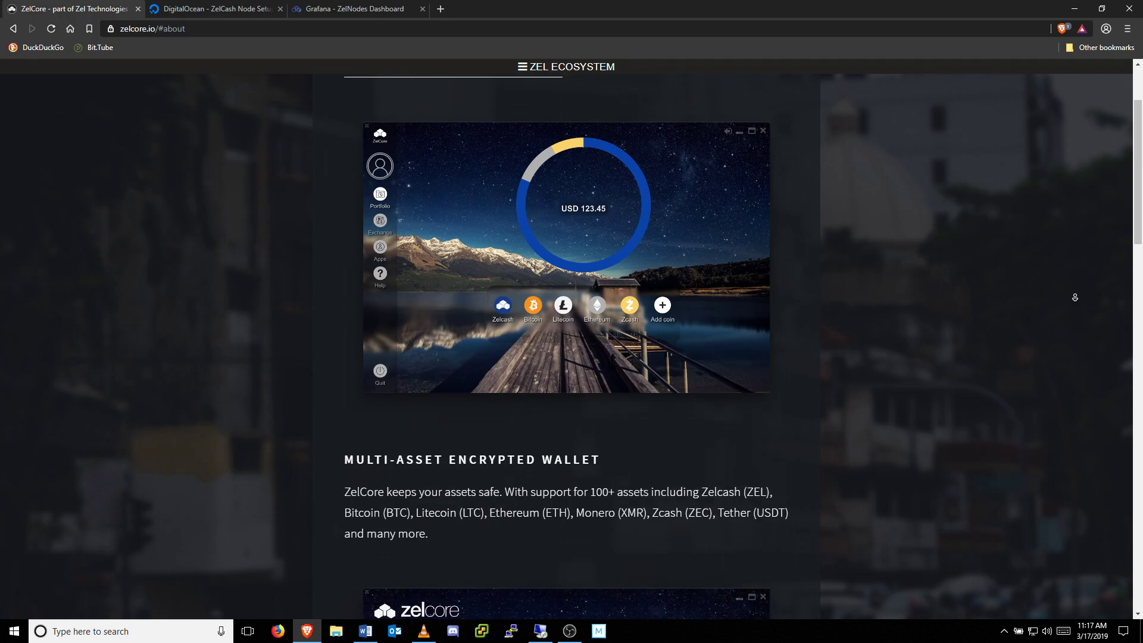
scroll(1076, 297, down, 3)
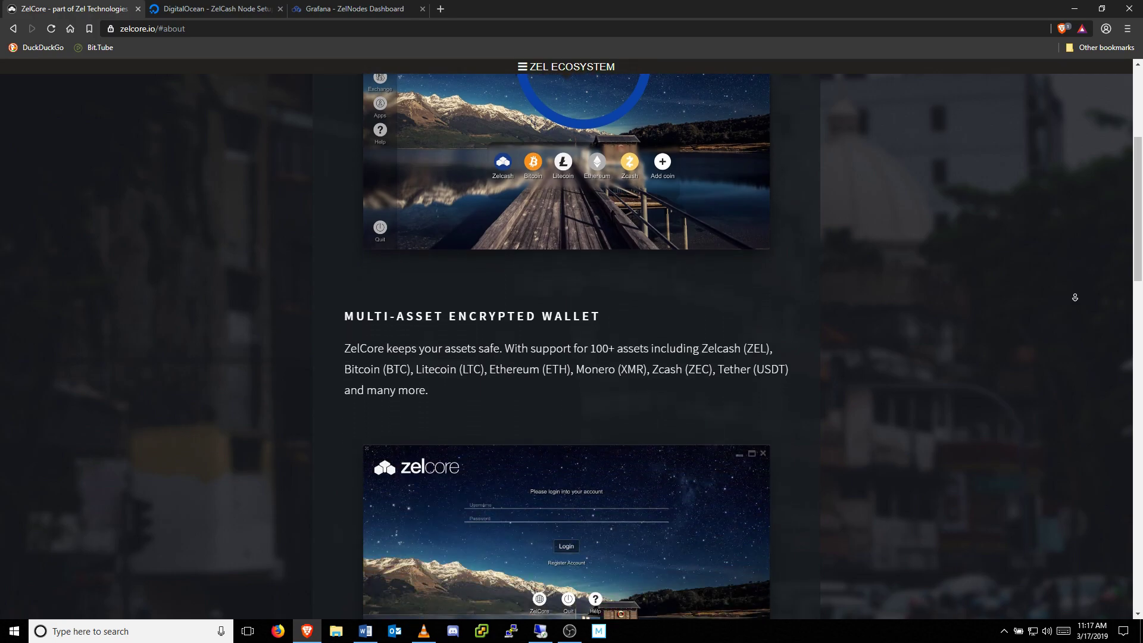
scroll(1075, 297, down, 3)
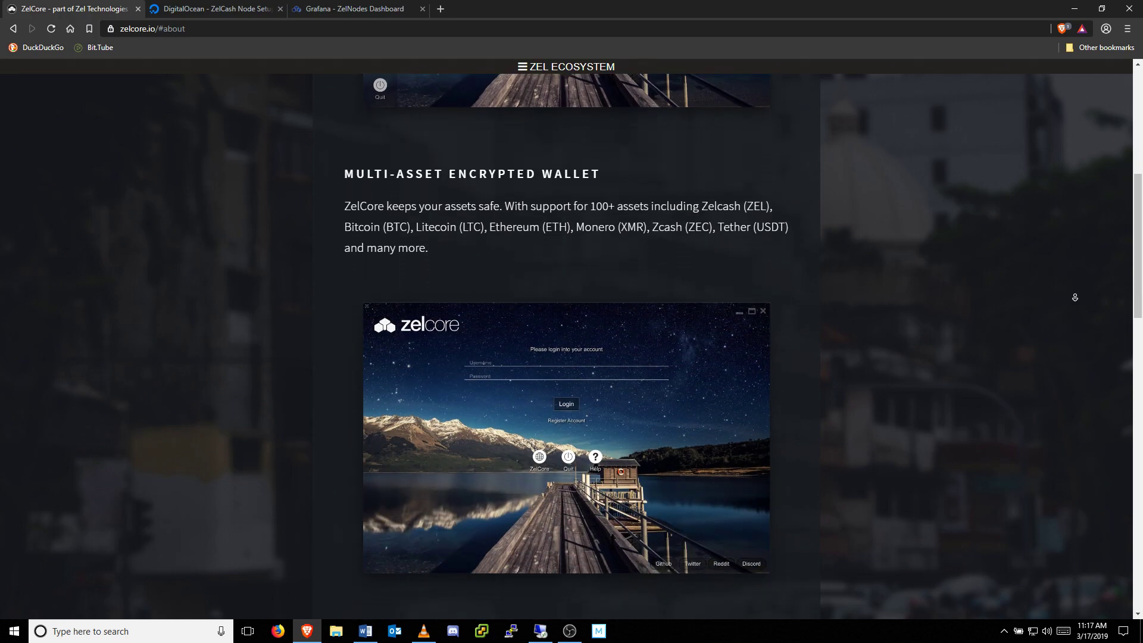
scroll(1075, 298, down, 3)
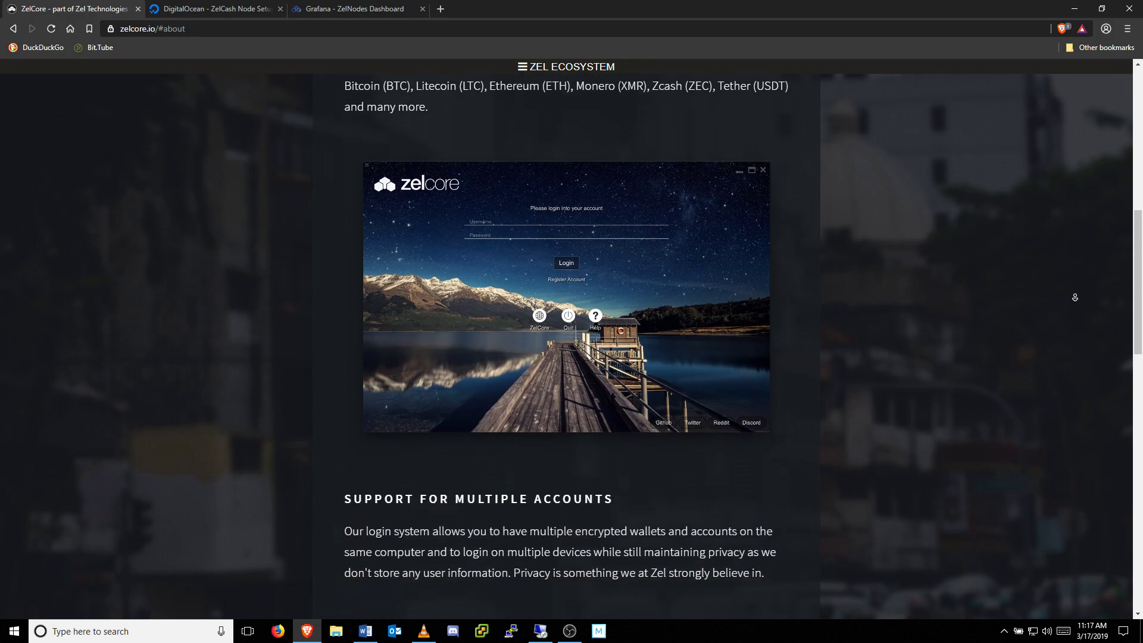
scroll(1075, 297, down, 3)
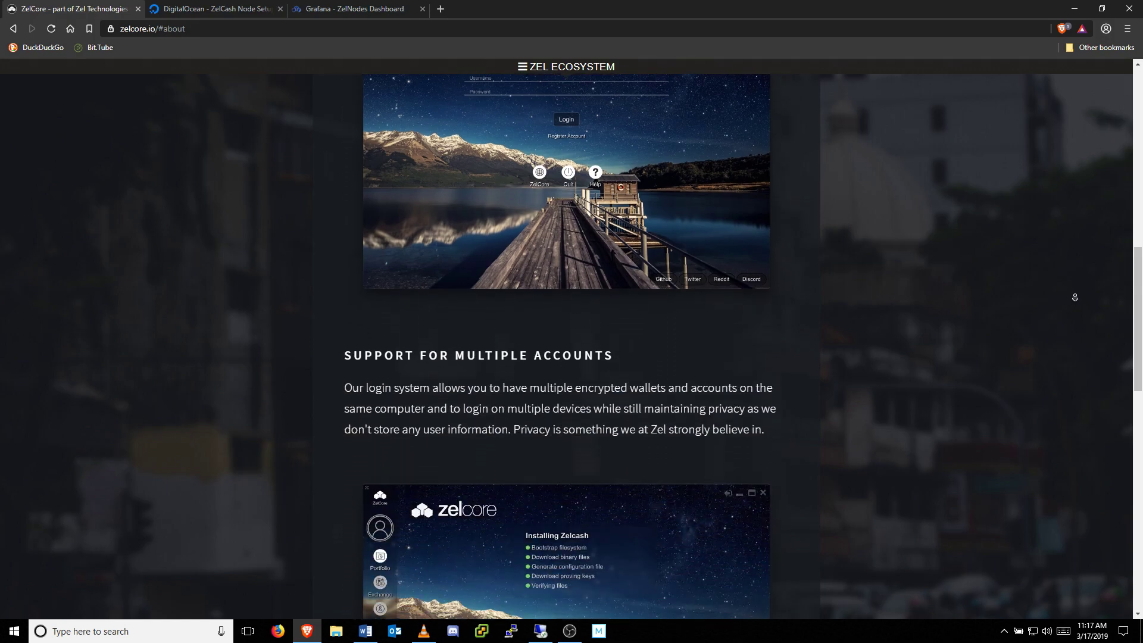
scroll(1075, 297, down, 3)
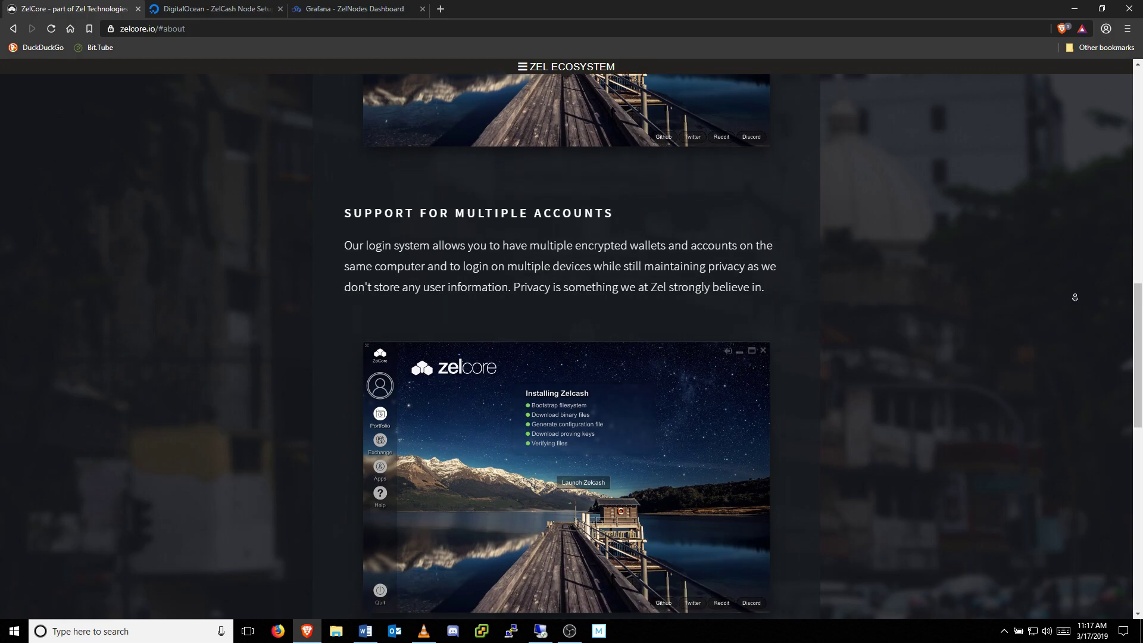
scroll(1075, 297, down, 3)
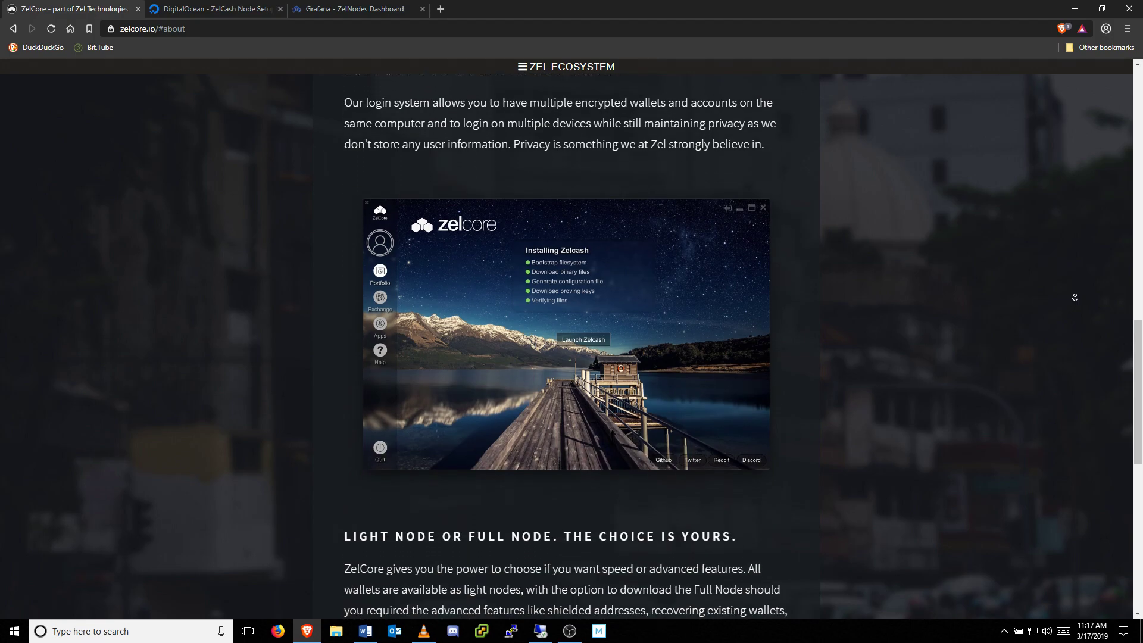
scroll(1075, 298, down, 3)
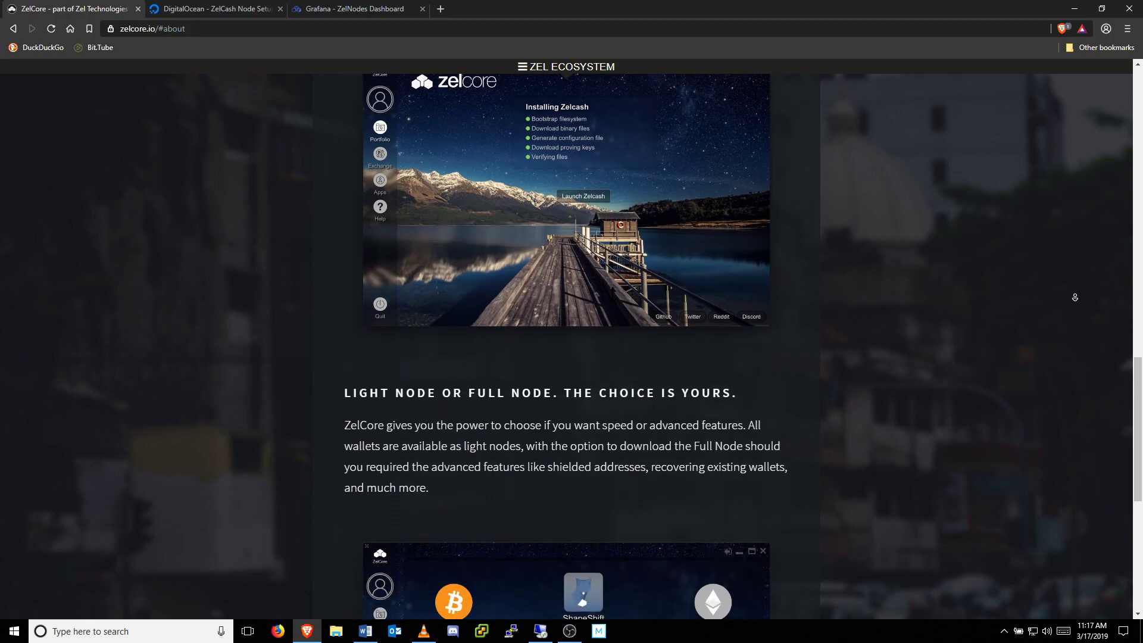
scroll(1076, 298, down, 3)
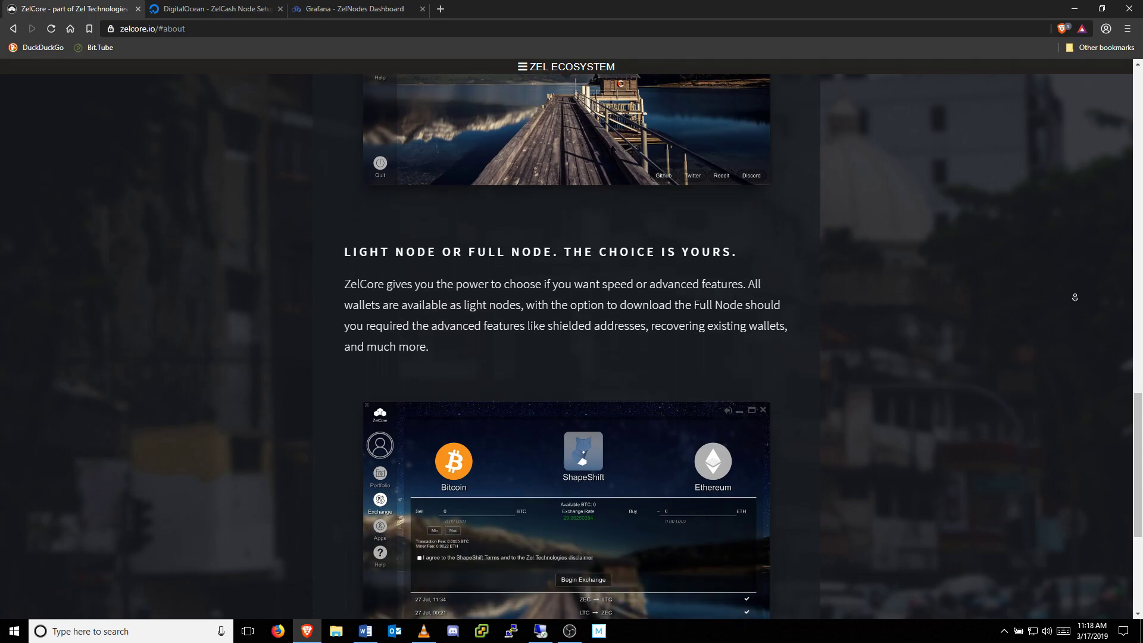
scroll(1076, 297, down, 2)
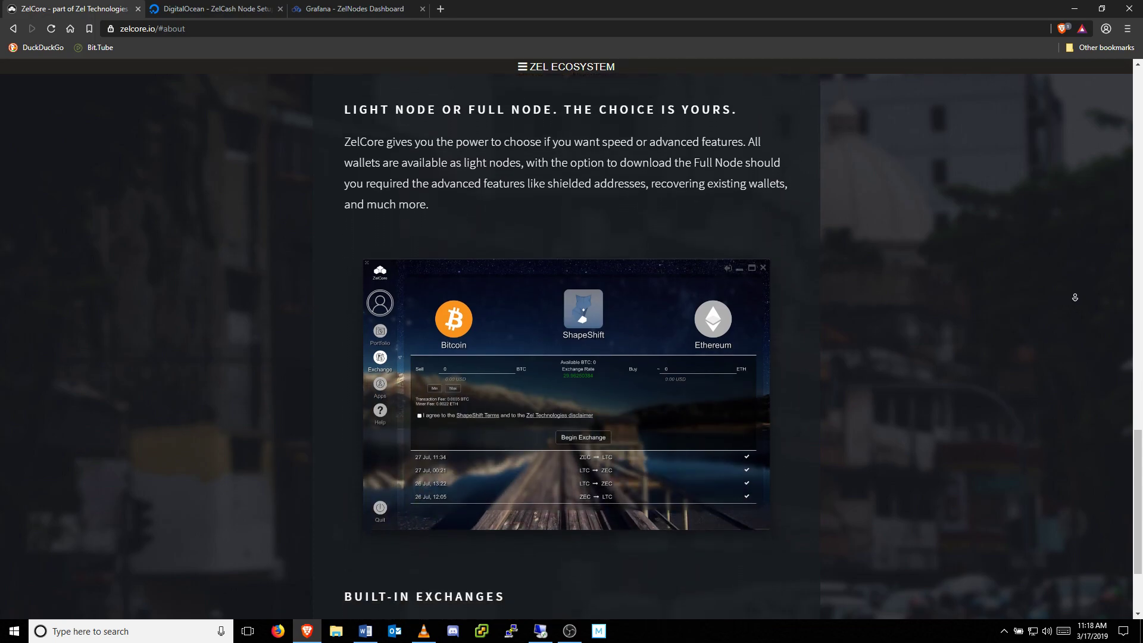
click(13, 29)
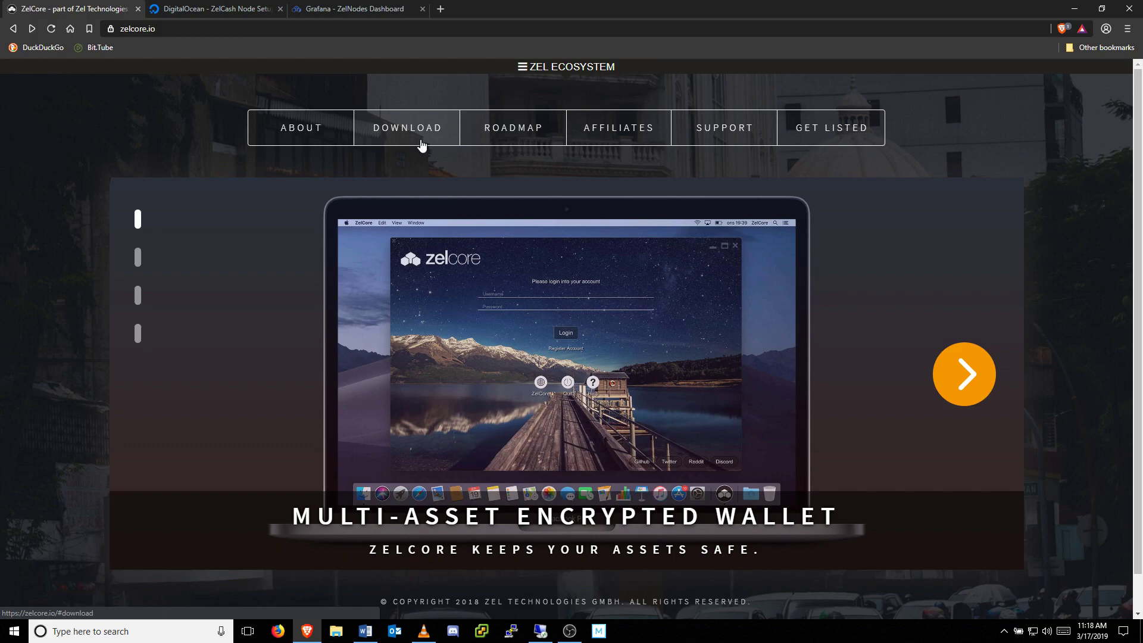
click(421, 145)
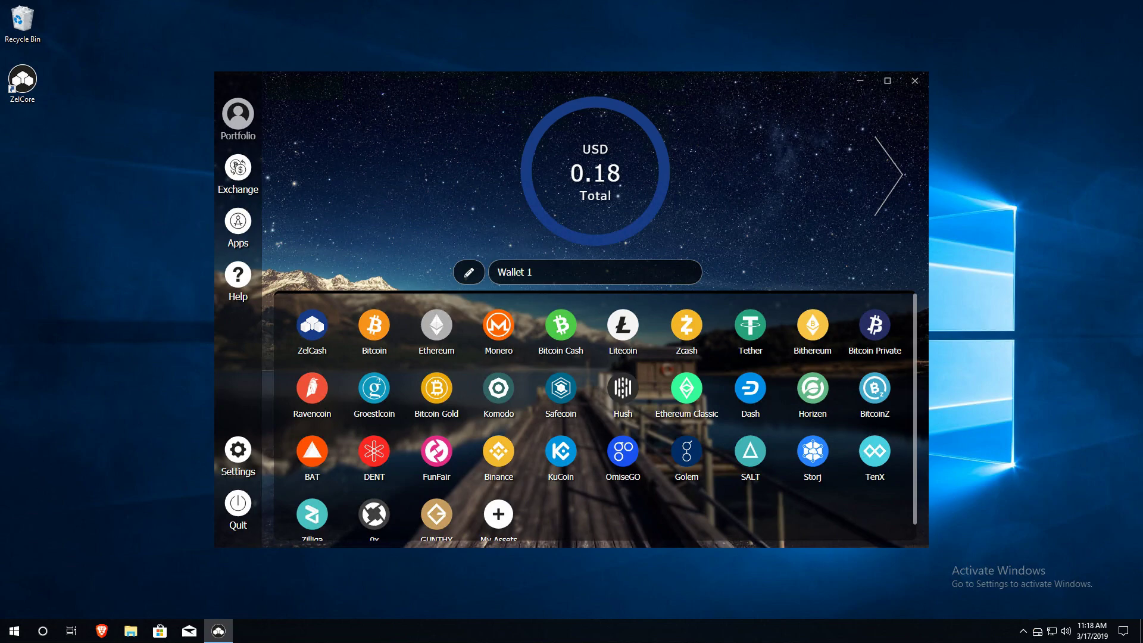
Step: Install the ZelCash full node from the ZelCash wallet and launch ZelCash once installed
click(317, 338)
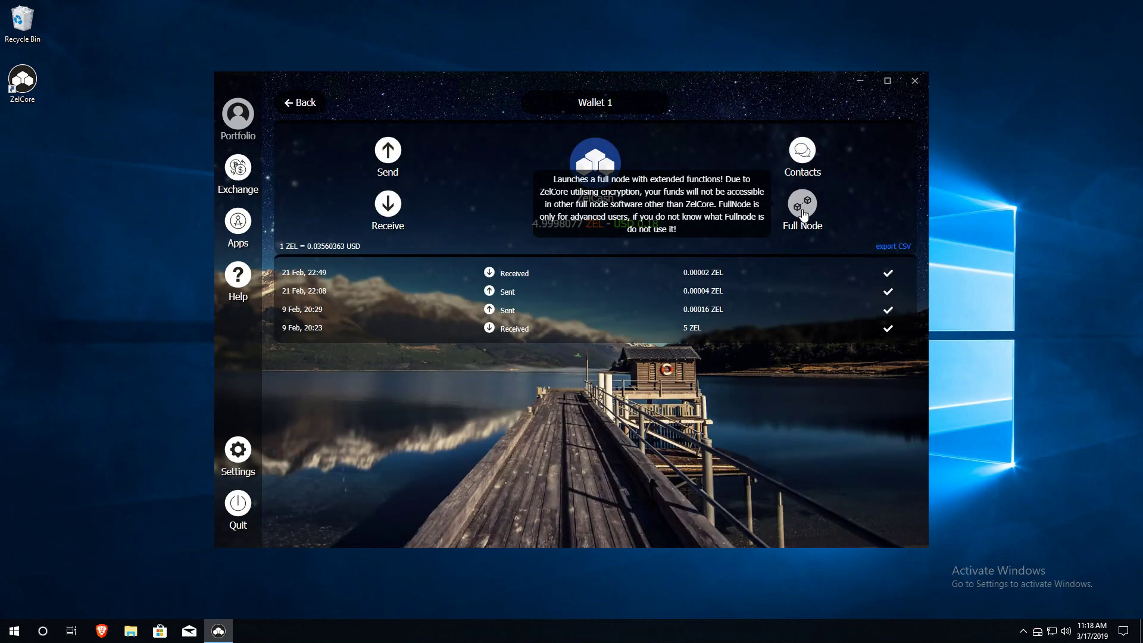
click(802, 210)
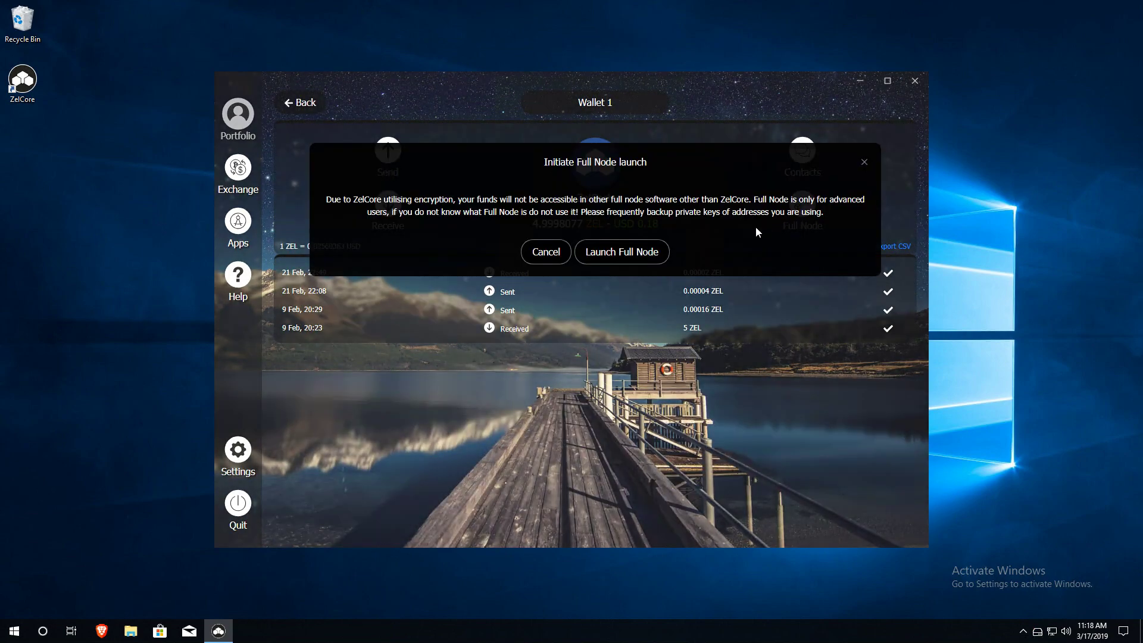
click(639, 262)
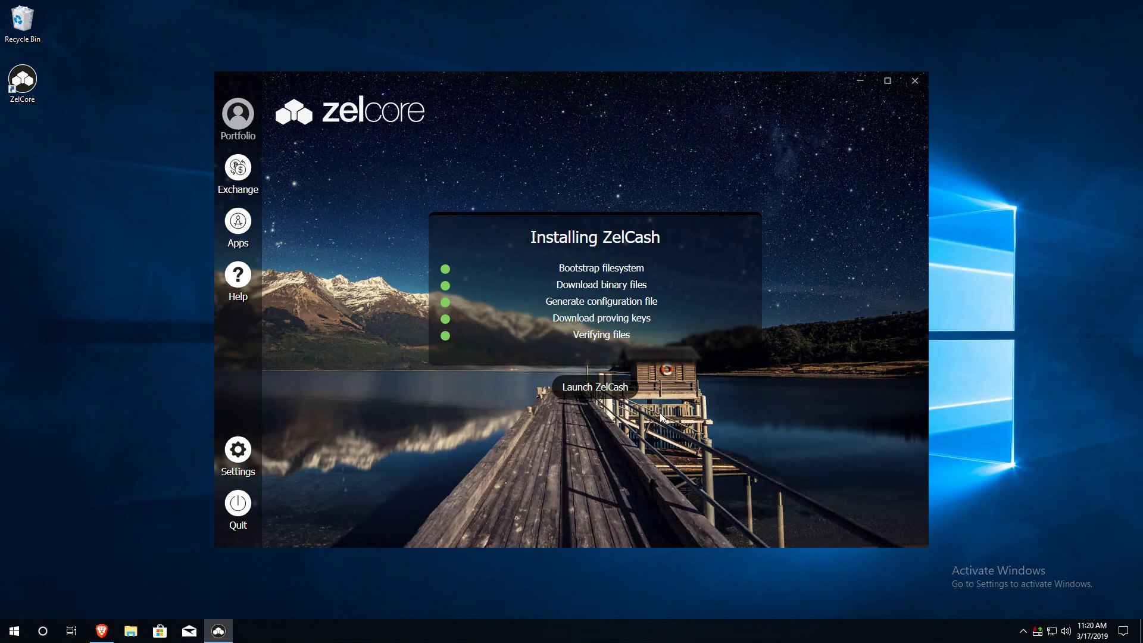
click(595, 388)
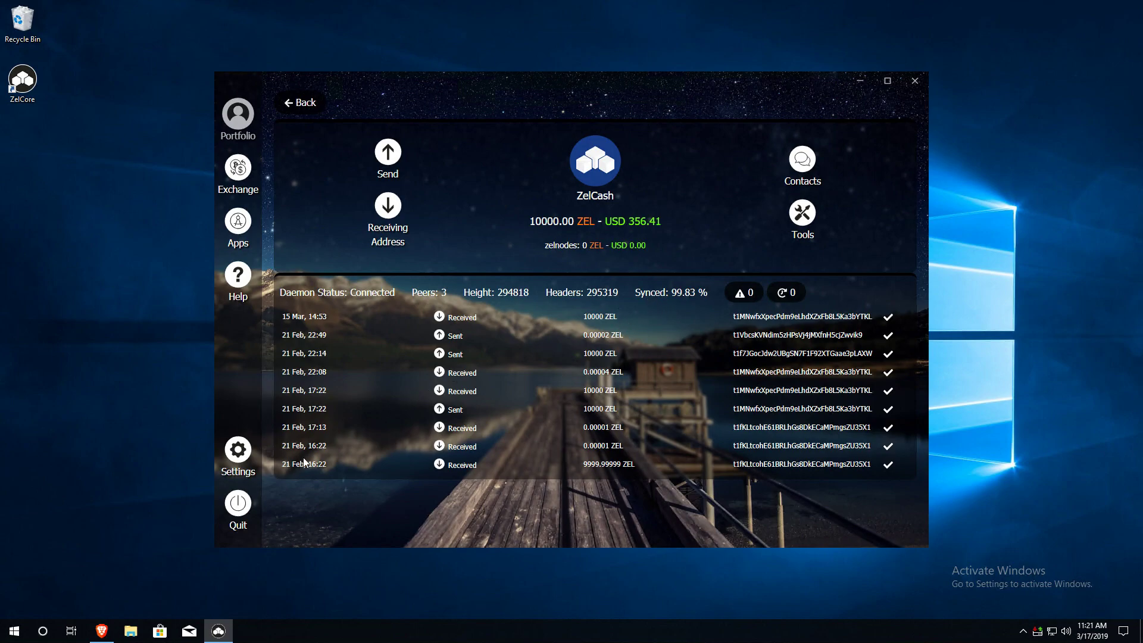
Step: Once ZelCash reaches 100% sync, list the wallet's shielded and transparent receiving addresses
click(101, 633)
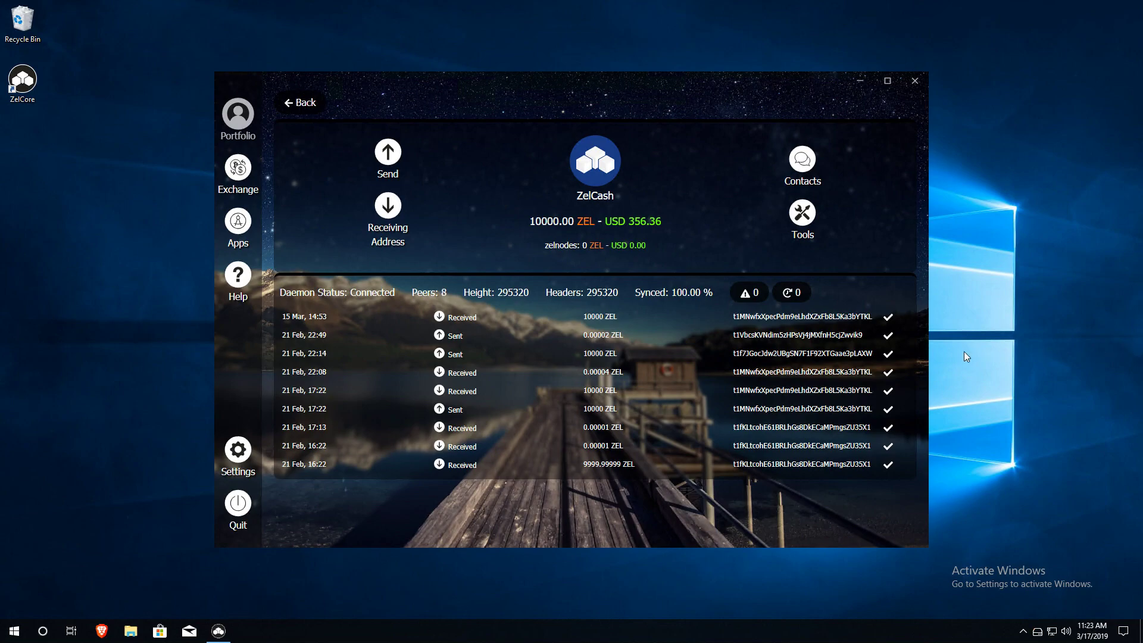
click(390, 208)
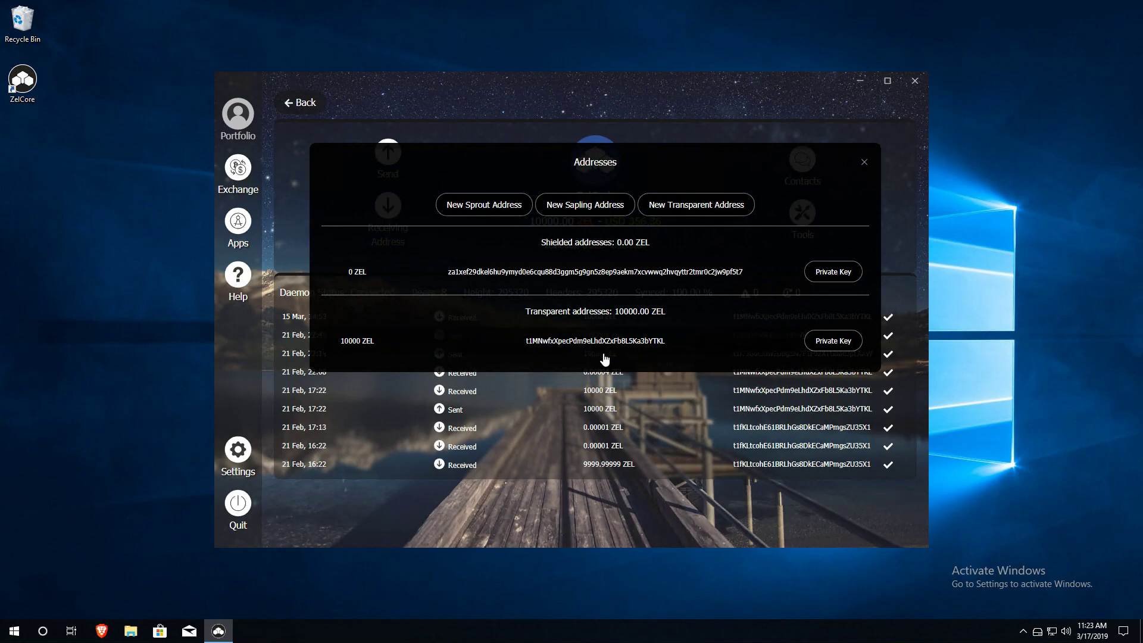
Step: Generate a new transparent ZelCash address, then close the Addresses list
click(714, 210)
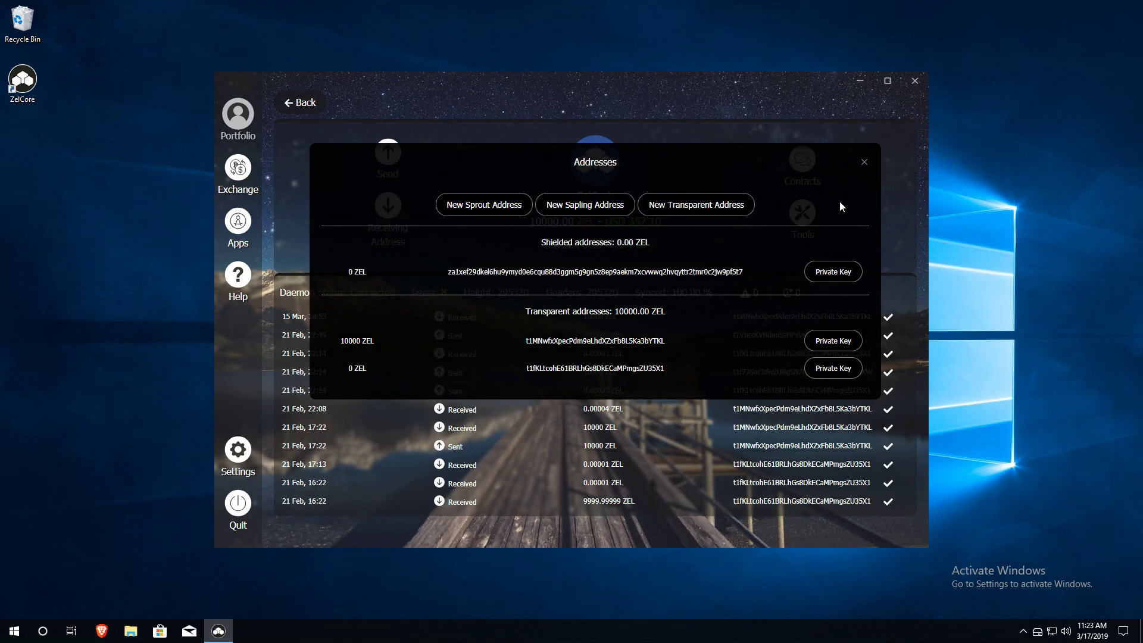
click(864, 166)
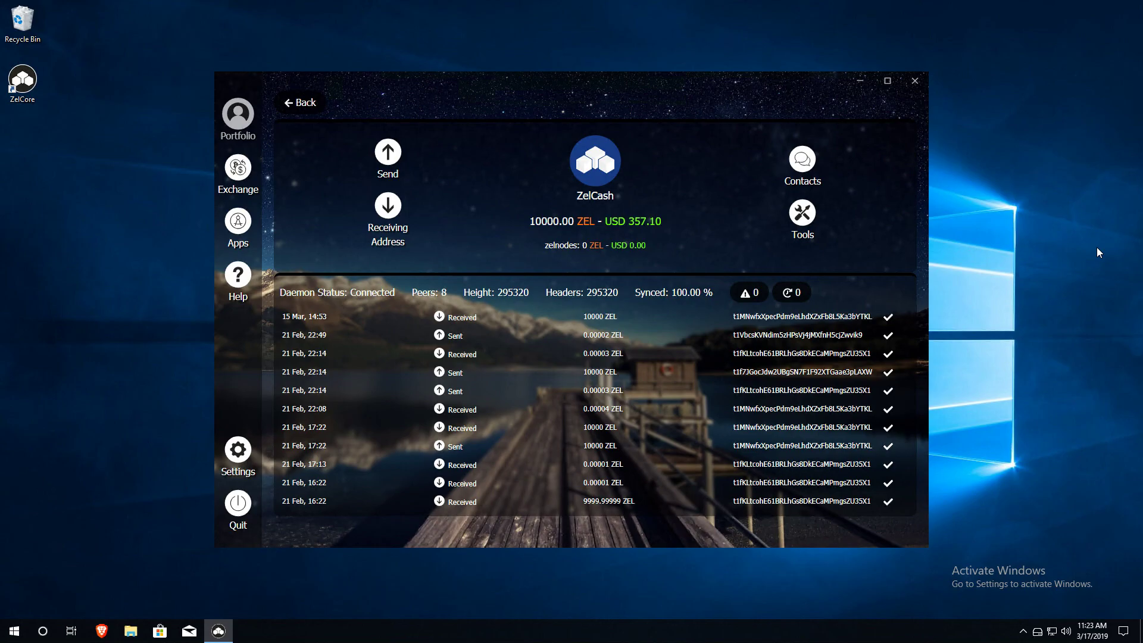
Step: Open the 10,000 ZEL transaction in the ZelCash Block Explorer and scroll through its details
click(890, 317)
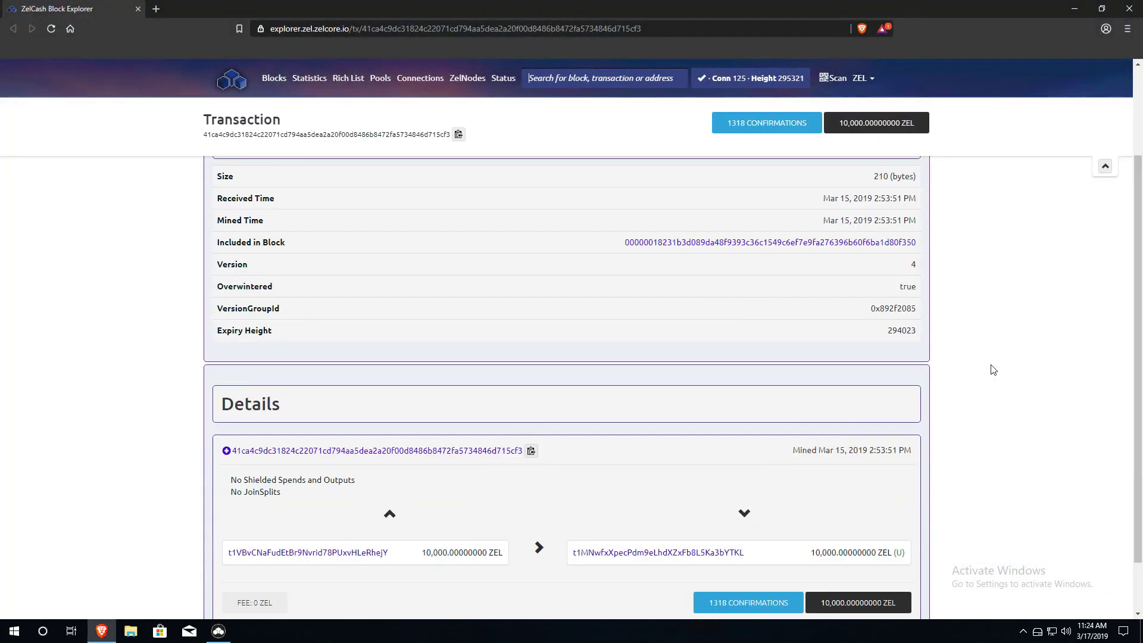
scroll(990, 370, down, 2)
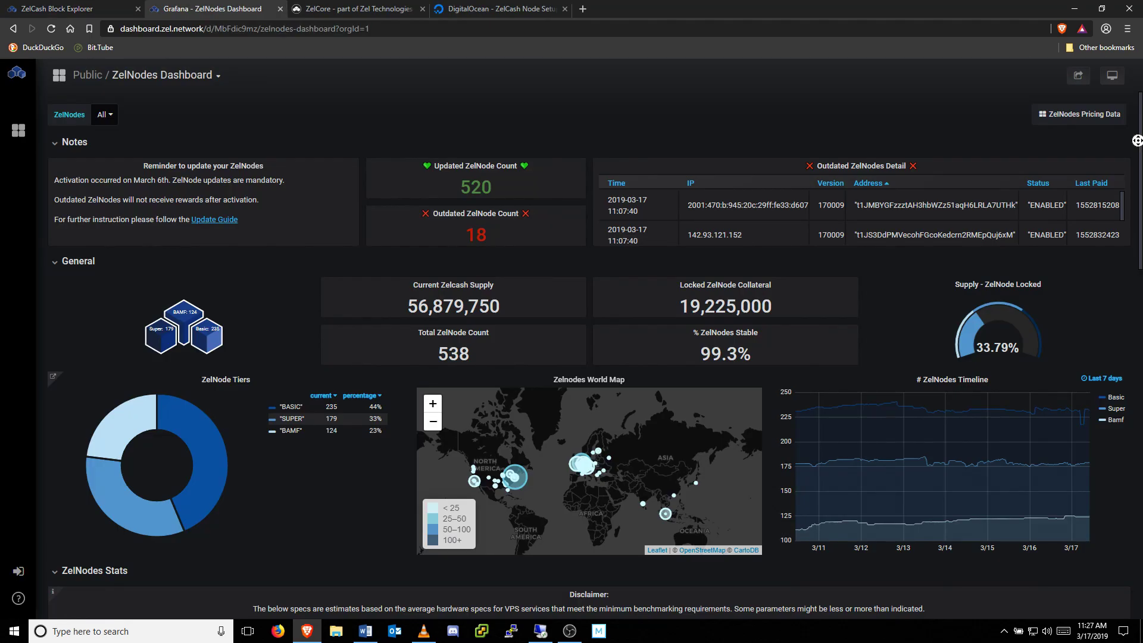
Step: Move from the Grafana ZelNodes Dashboard to the DigitalOcean ZelCash Node Setup project tab
key(ctrl+Tab)
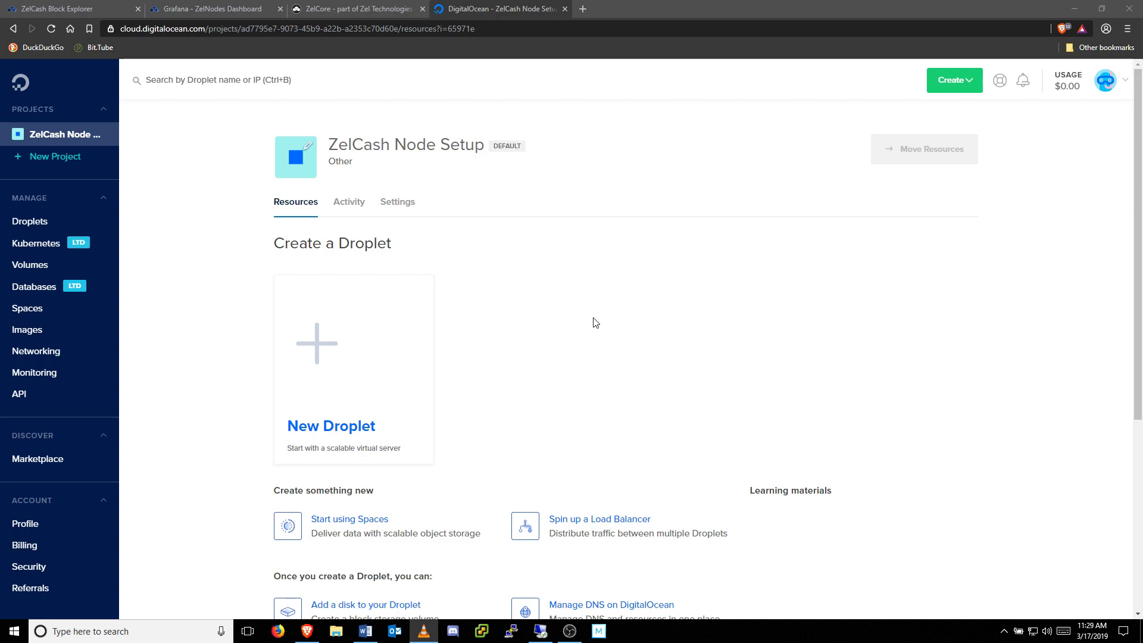
Step: Start a new droplet for the ZelCash Node Setup project from the New Droplet card
mouse_move(356, 431)
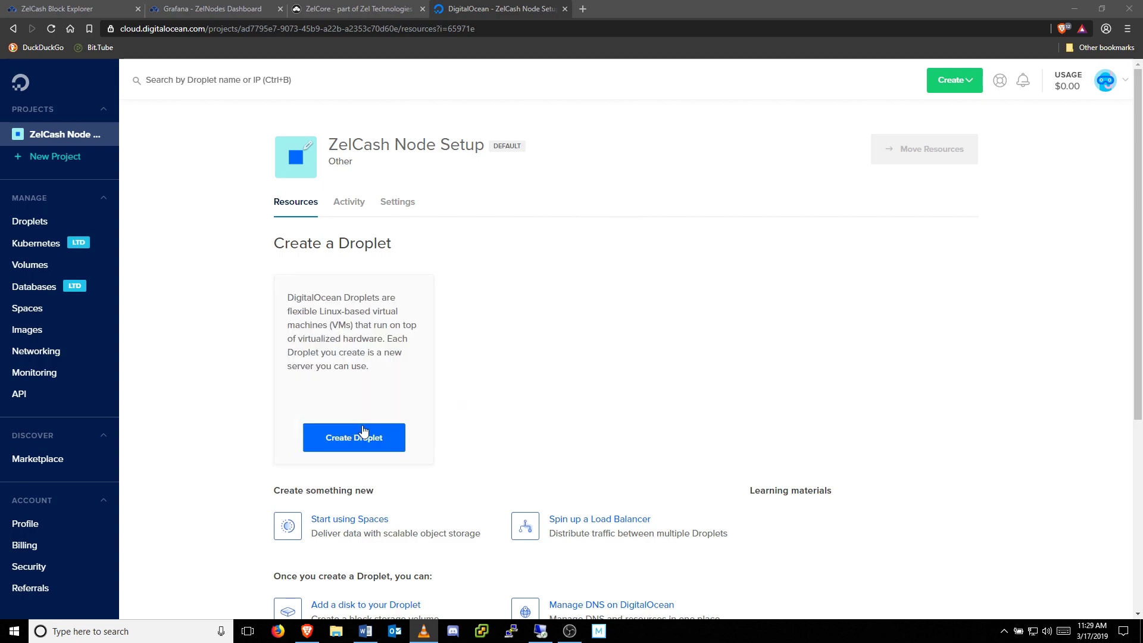
click(387, 451)
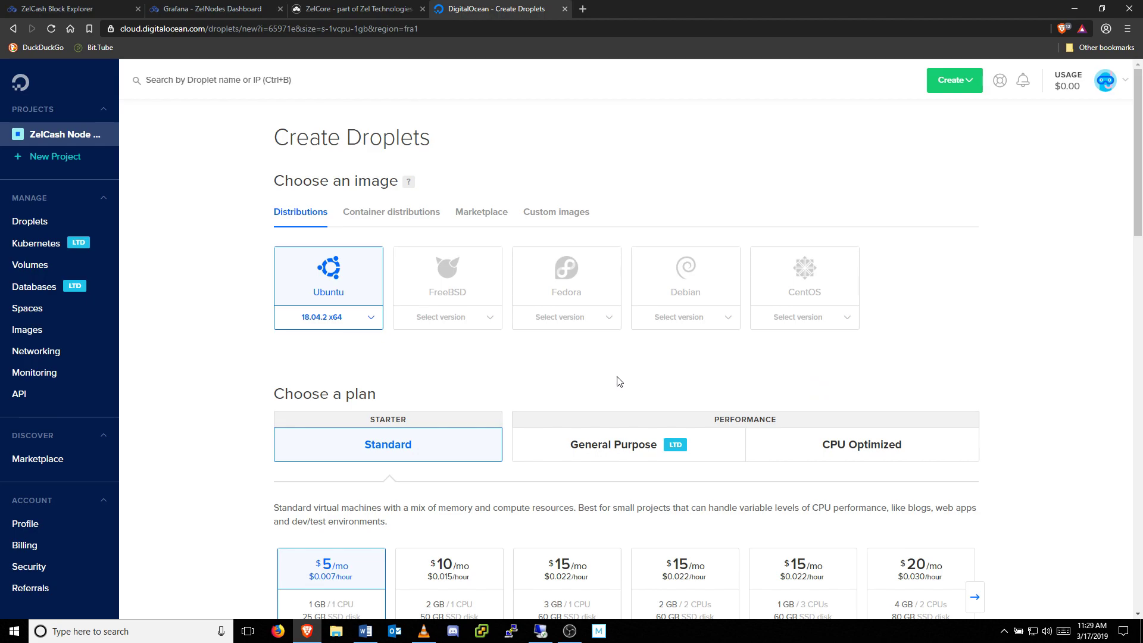
Step: Choose Ubuntu 16.04.5 x64 as the image and the $20/mo 4 GB, 2 CPU plan
click(371, 320)
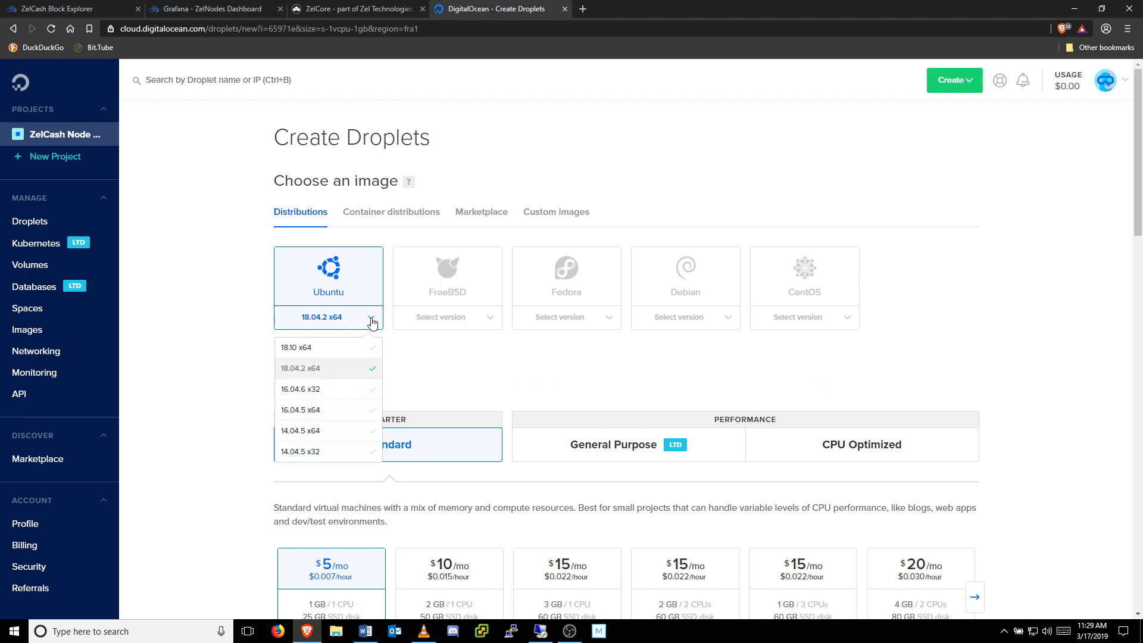
click(325, 410)
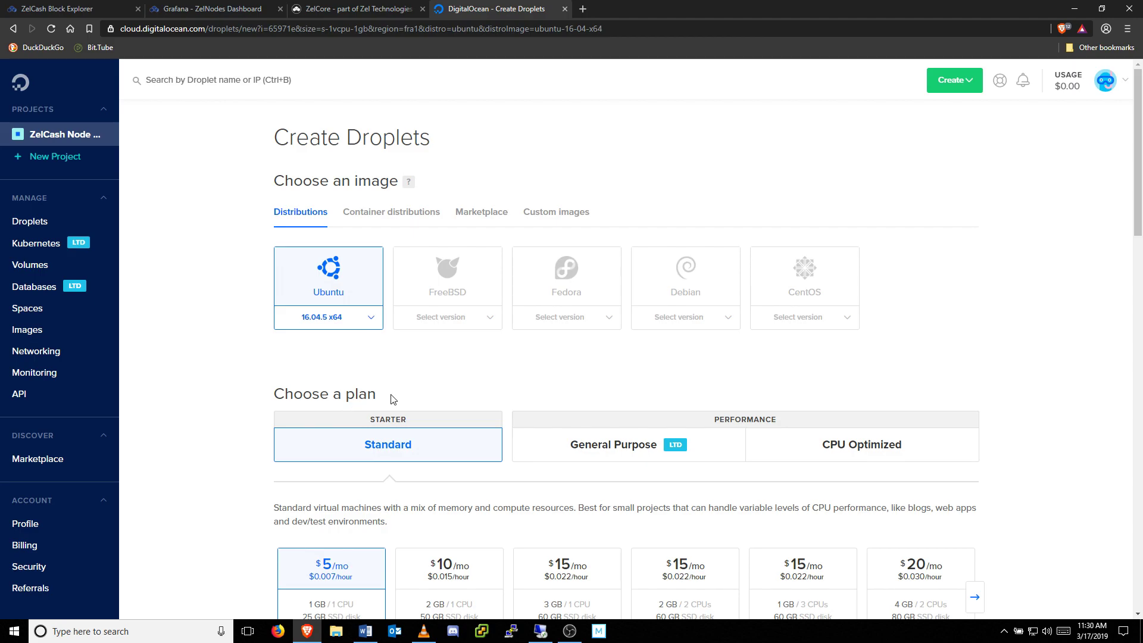
scroll(976, 331, down, 4)
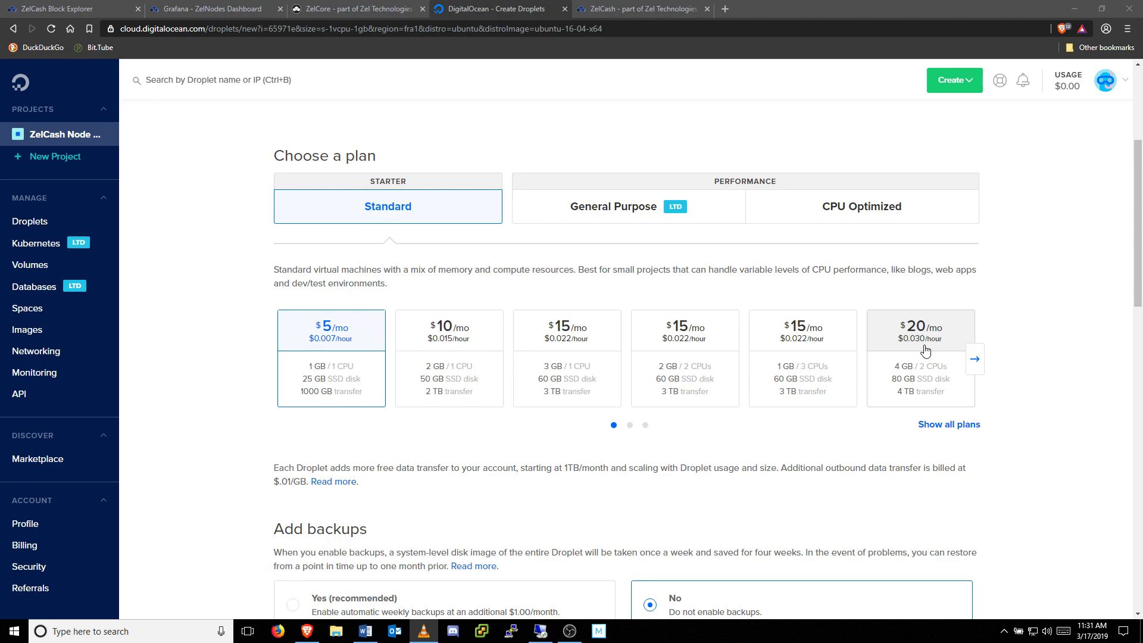
click(925, 350)
Step: Place the droplet in New York 3, enable IPv6, and select the default hostname
scroll(1007, 379, down, 3)
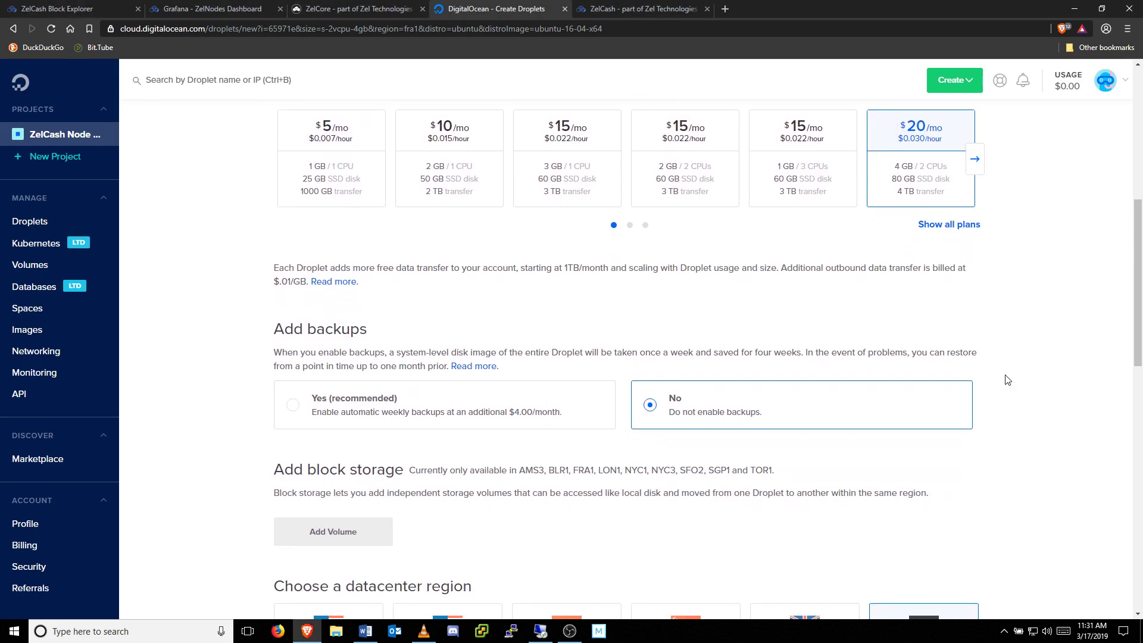
scroll(1008, 380, down, 6)
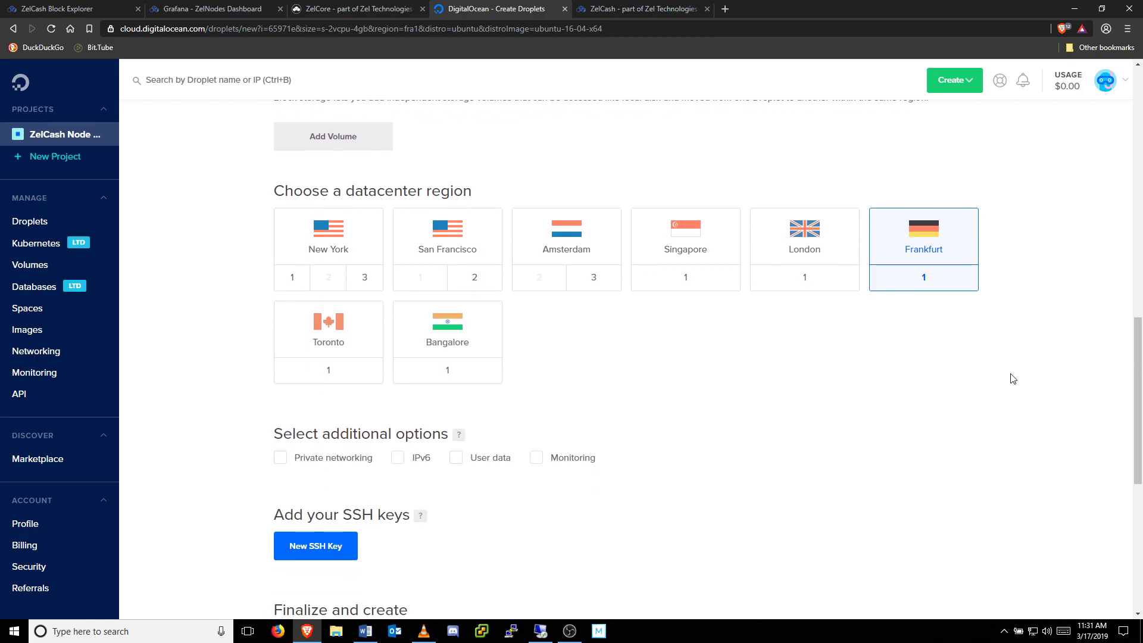
scroll(1013, 379, down, 1)
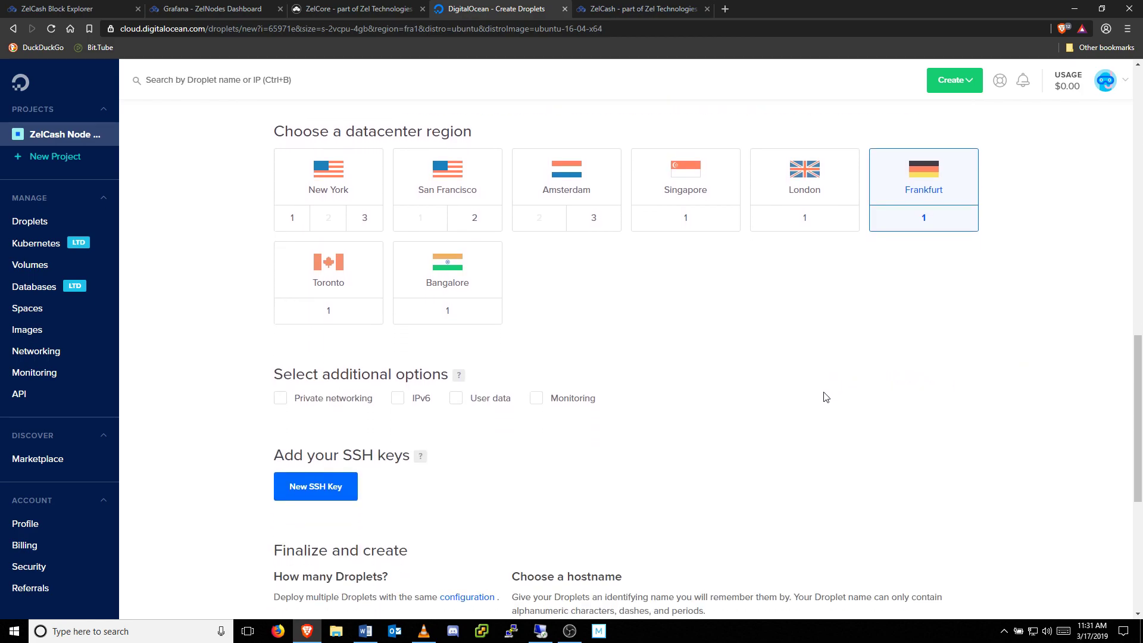
click(370, 225)
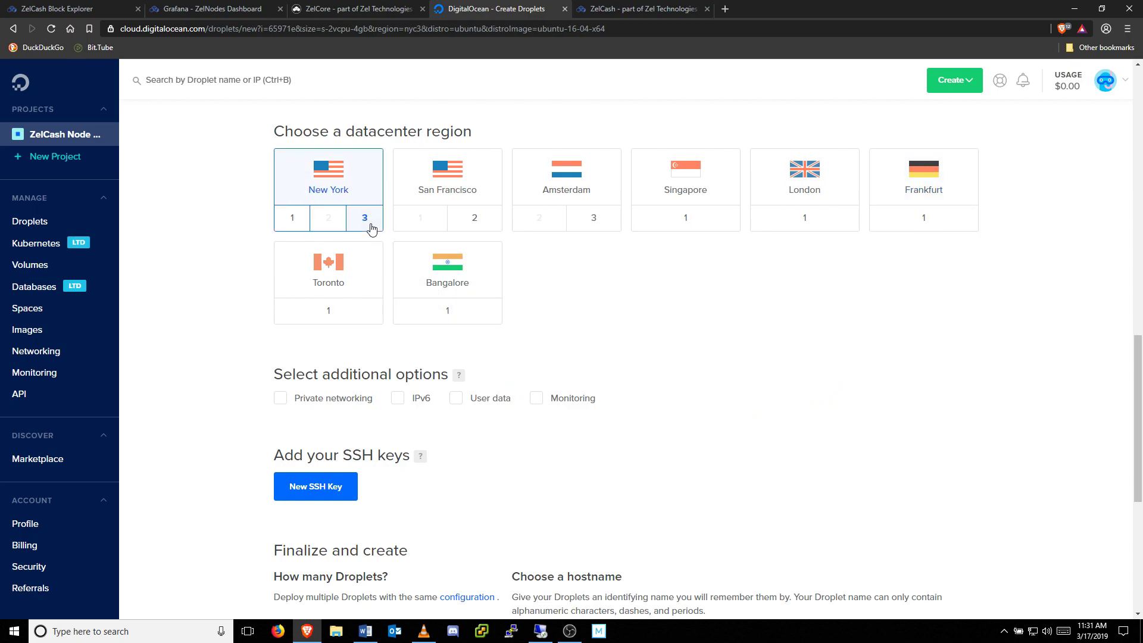
scroll(977, 337, down, 3)
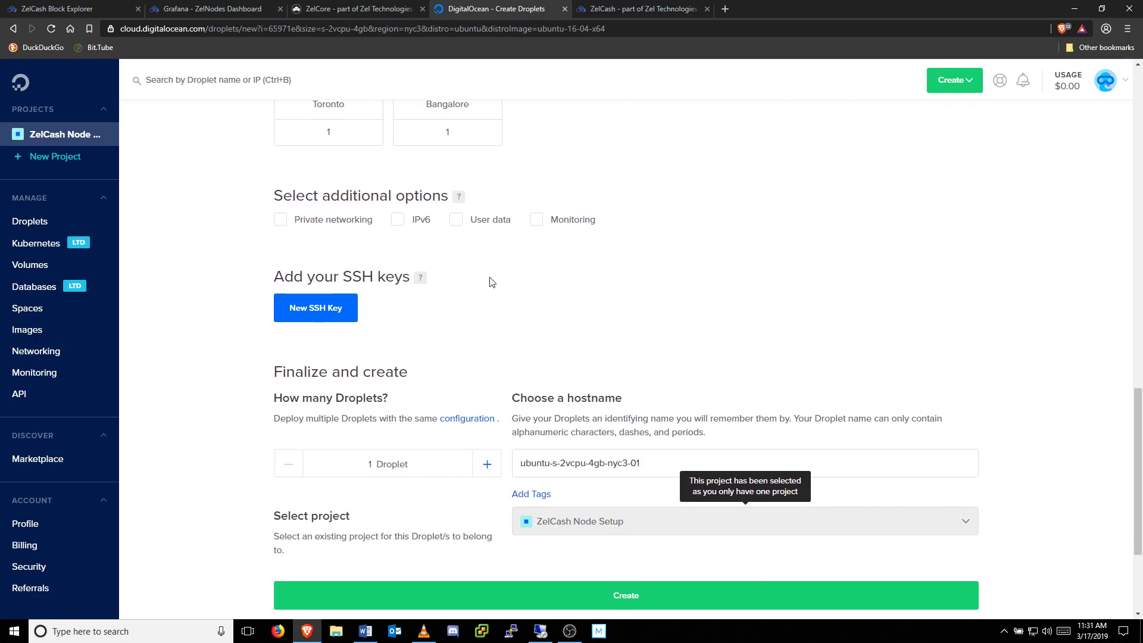
click(398, 220)
scroll(917, 283, down, 2)
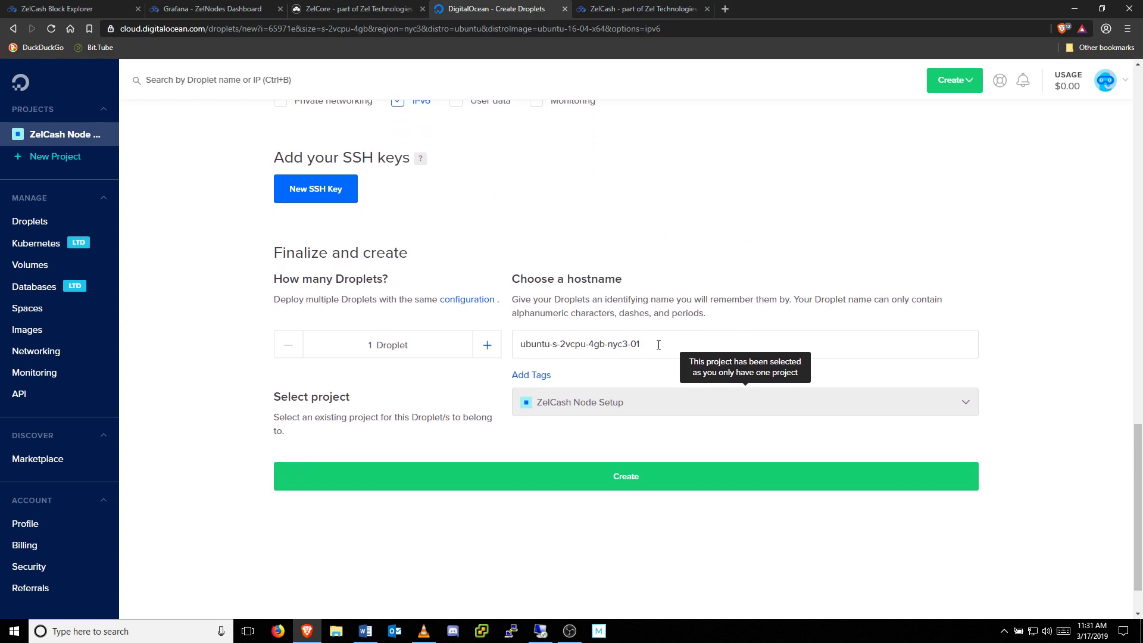
drag(659, 345, 503, 348)
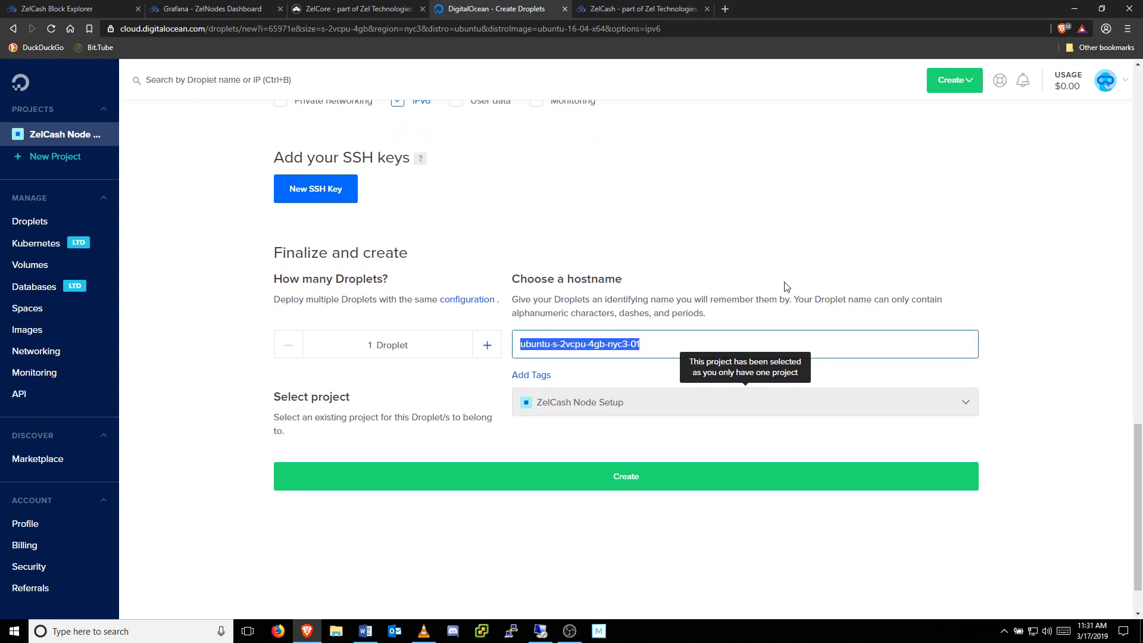
Step: Name the droplet ZELBASICNODE and create it
text(ZELBASI)
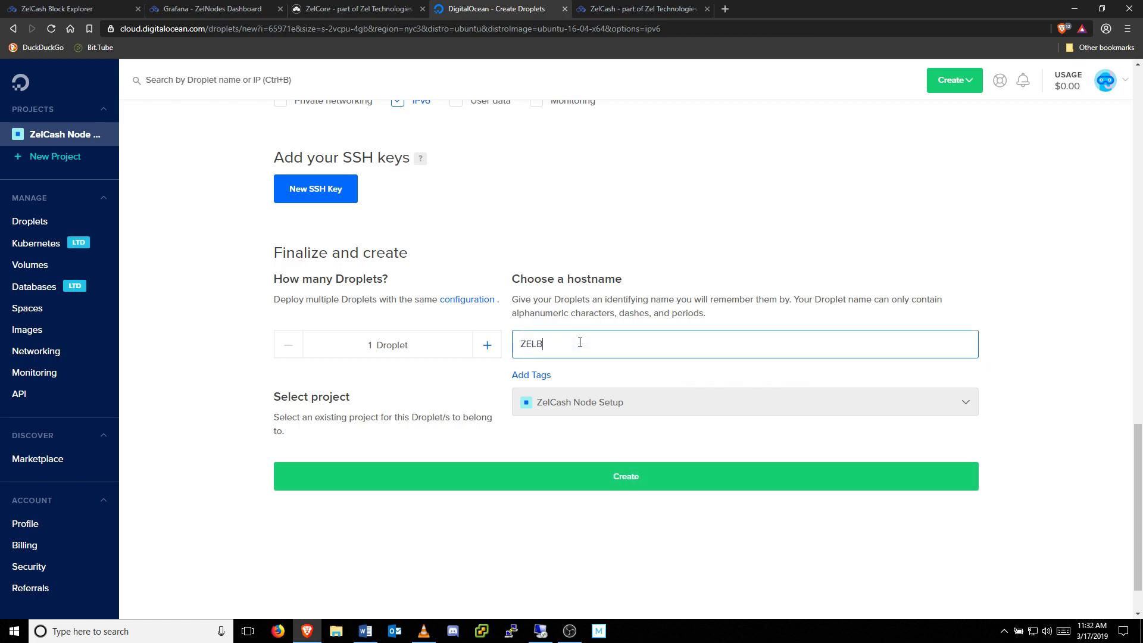
text(CNODE)
click(648, 476)
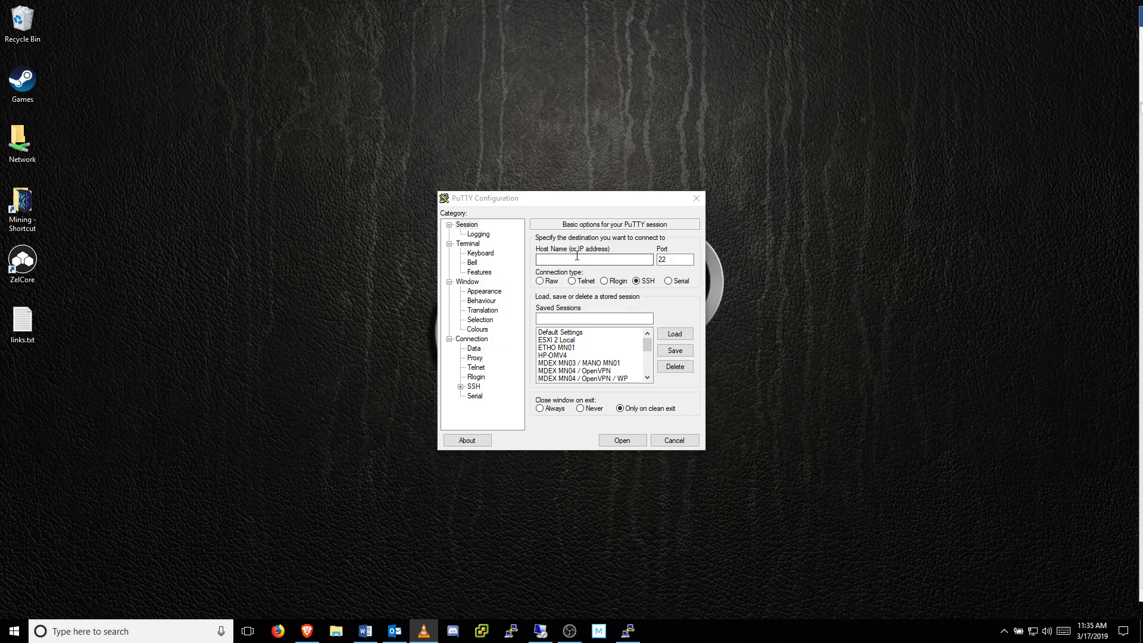
Step: Paste host 159.203.118.79 into PuTTY, name the session ZELBASICNODE, and open the SSH connection
click(595, 260)
click(307, 631)
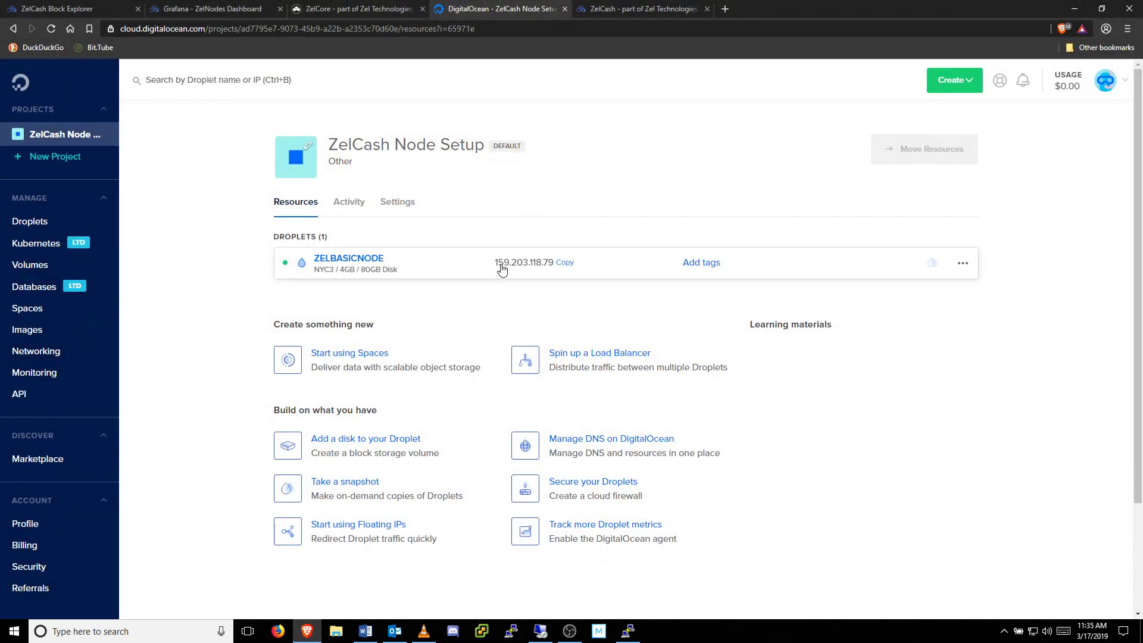
key(super+Down)
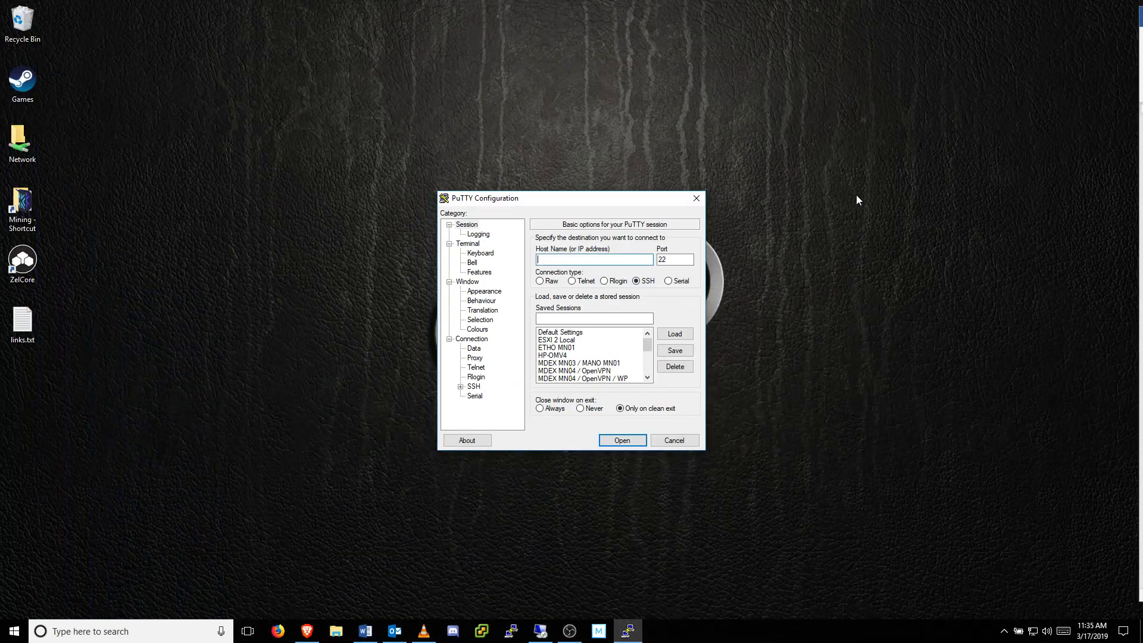
right_click(627, 260)
click(655, 312)
click(626, 317)
text(ZELB)
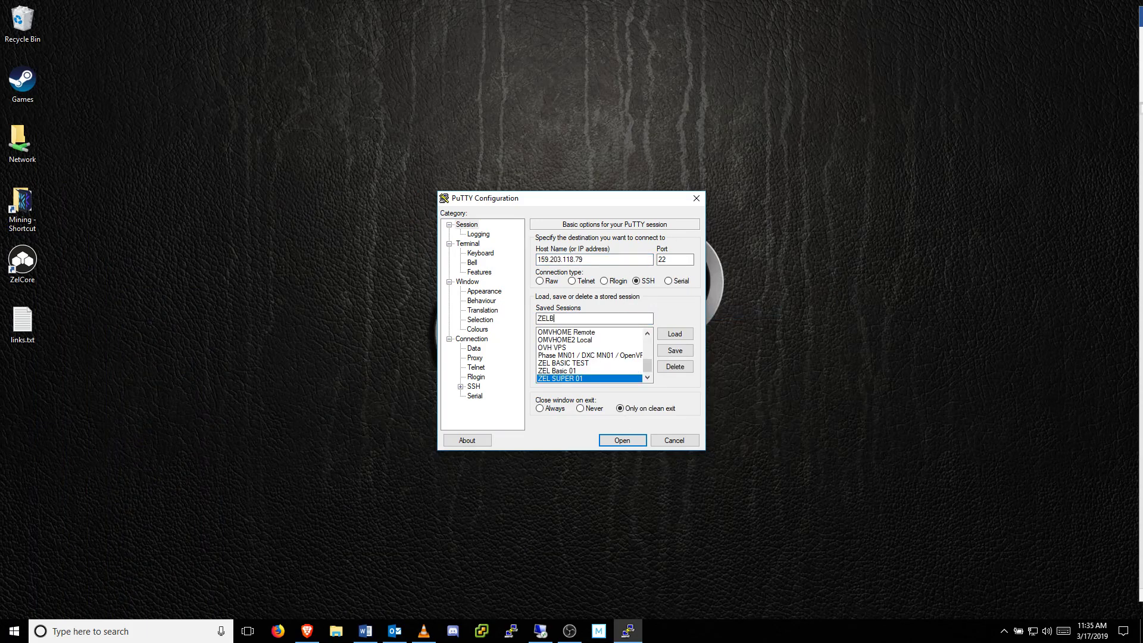
text(ASICNODE)
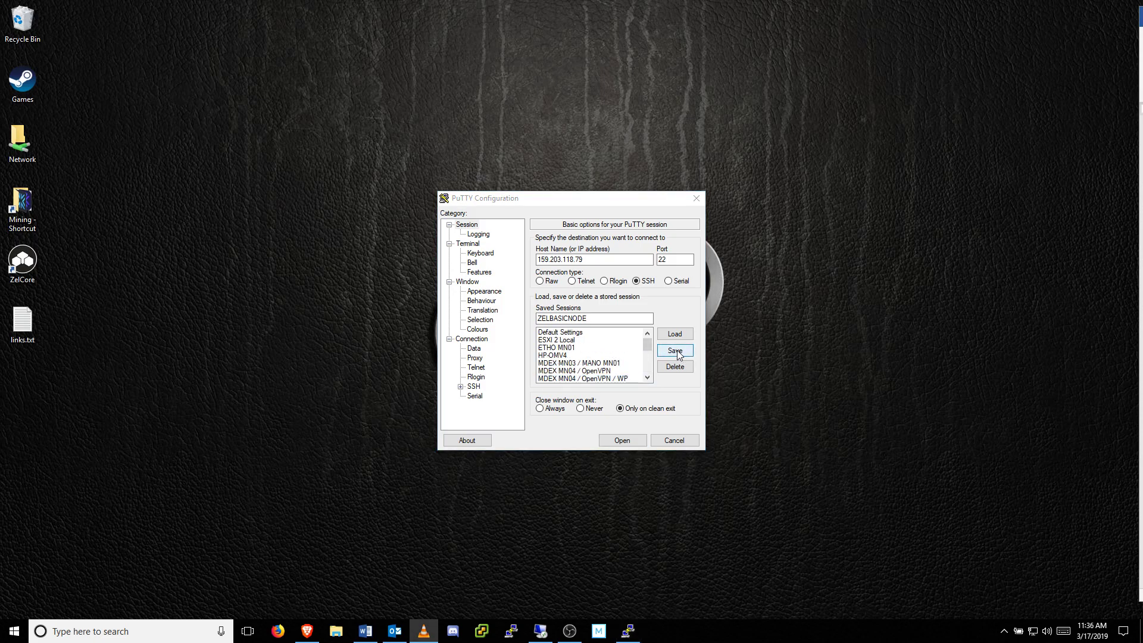
click(629, 443)
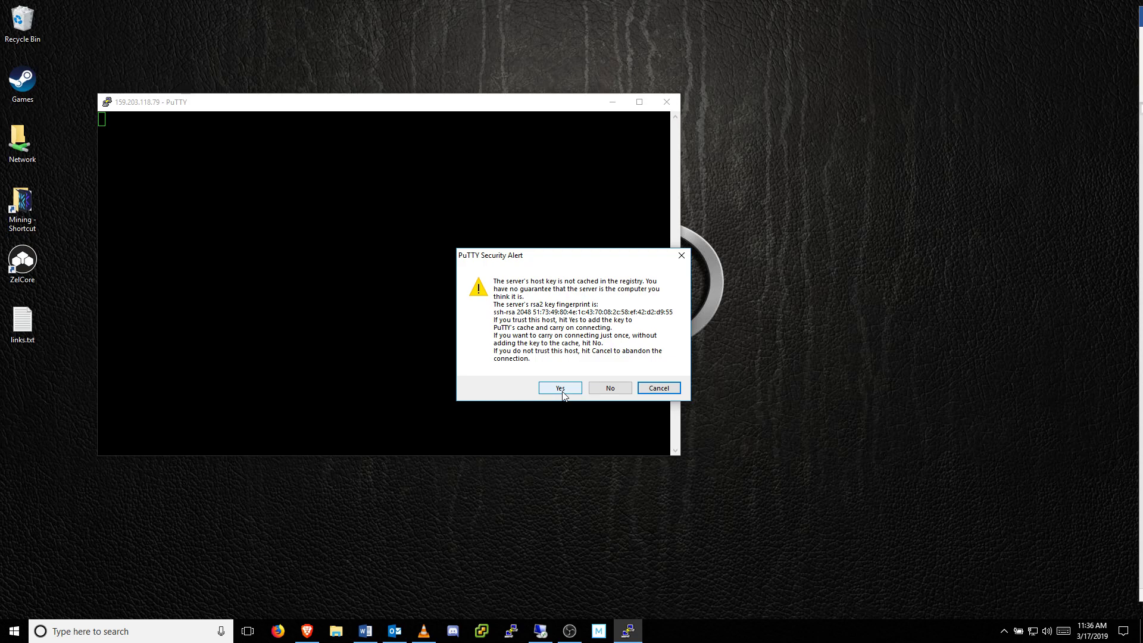
Step: Trust the server's host key and start logging in as root
click(569, 393)
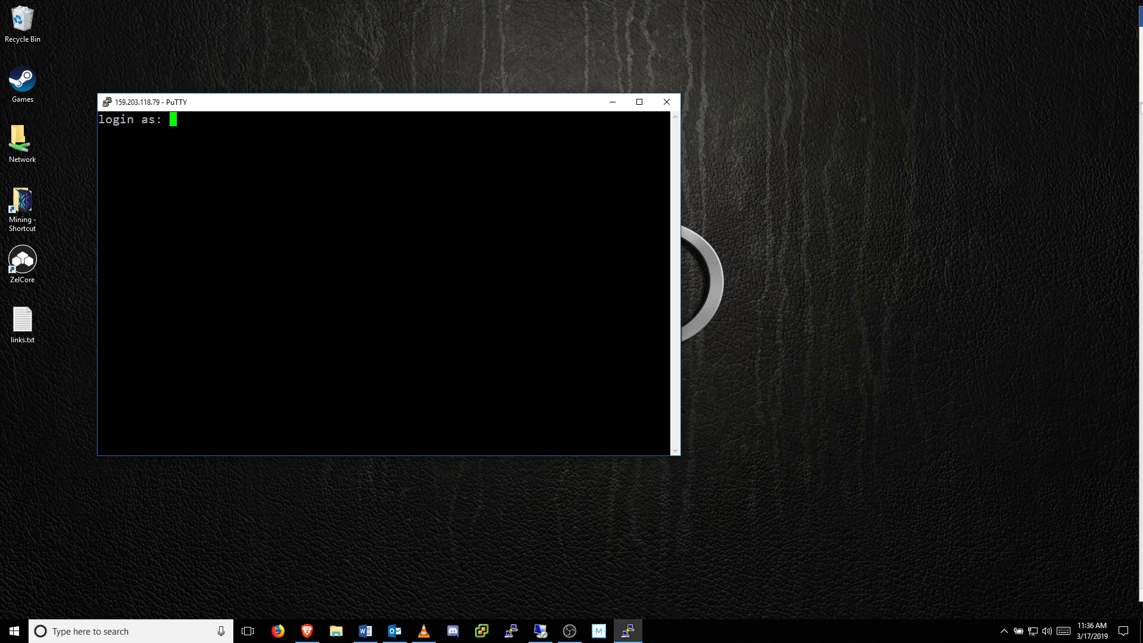
text(root)
key(Return)
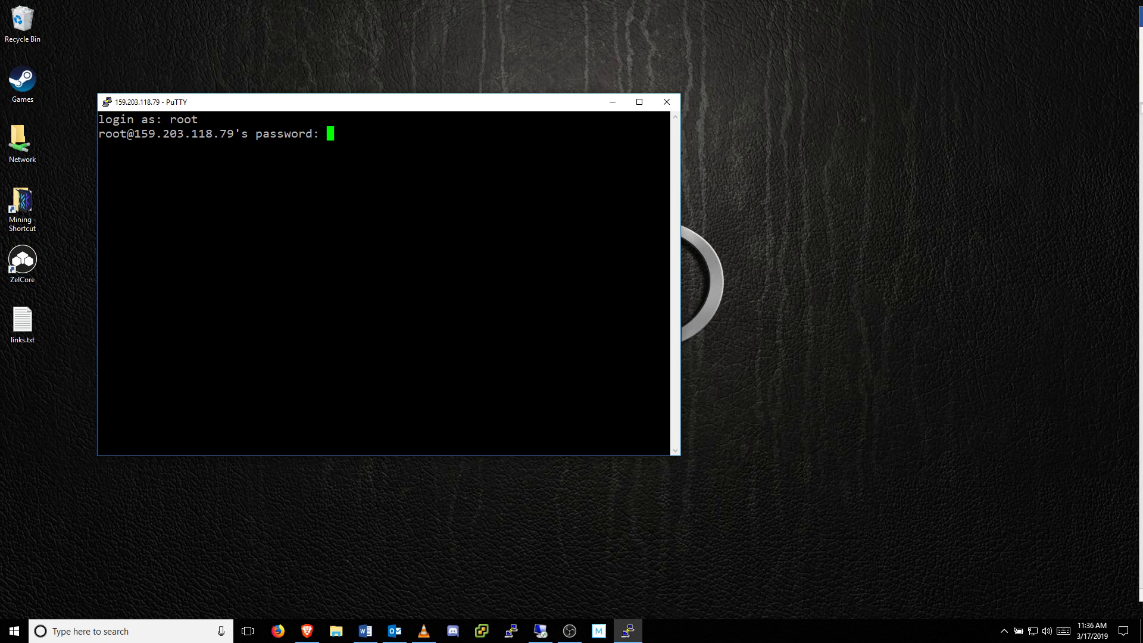
Step: Copy the initial root password from the DigitalOcean e-mail and log in with it
click(396, 625)
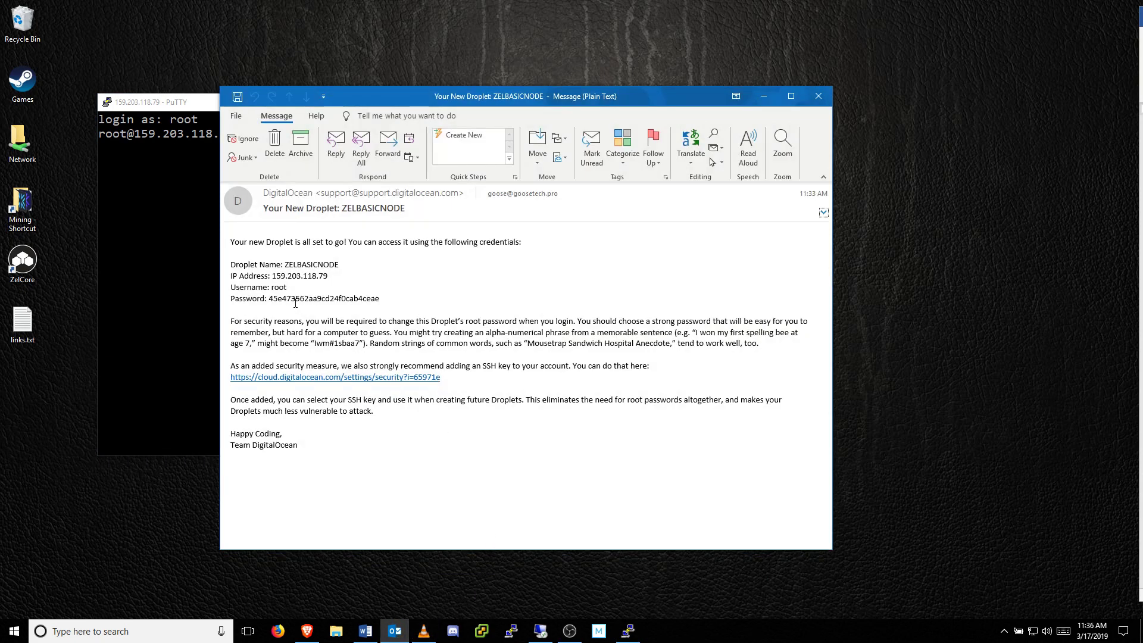
drag(269, 299, 382, 301)
key(ctrl+c)
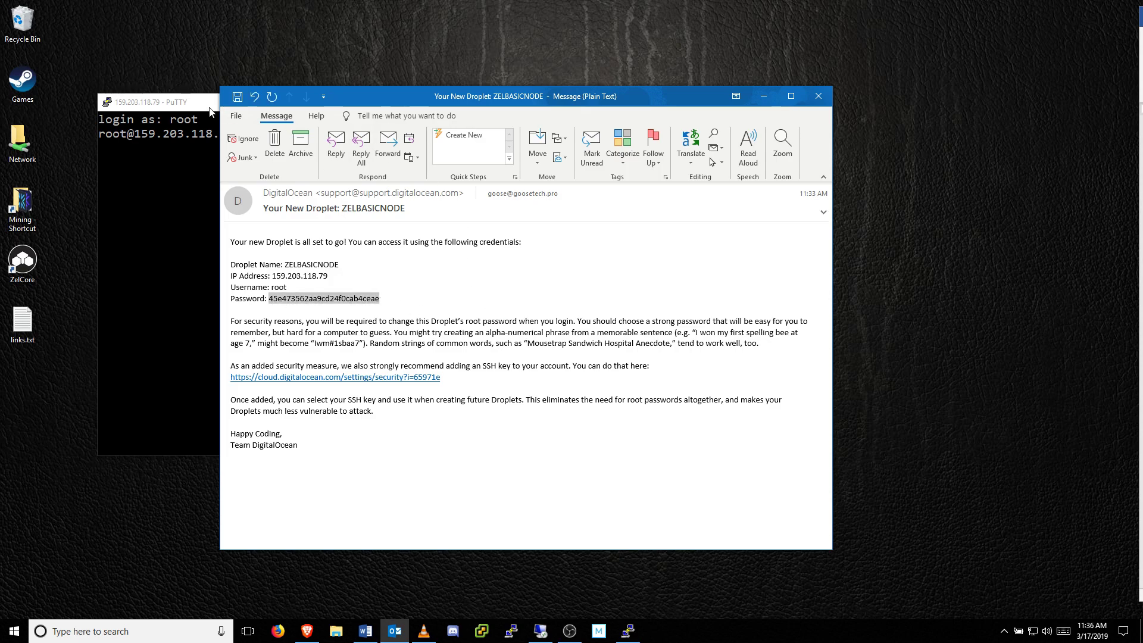
click(762, 98)
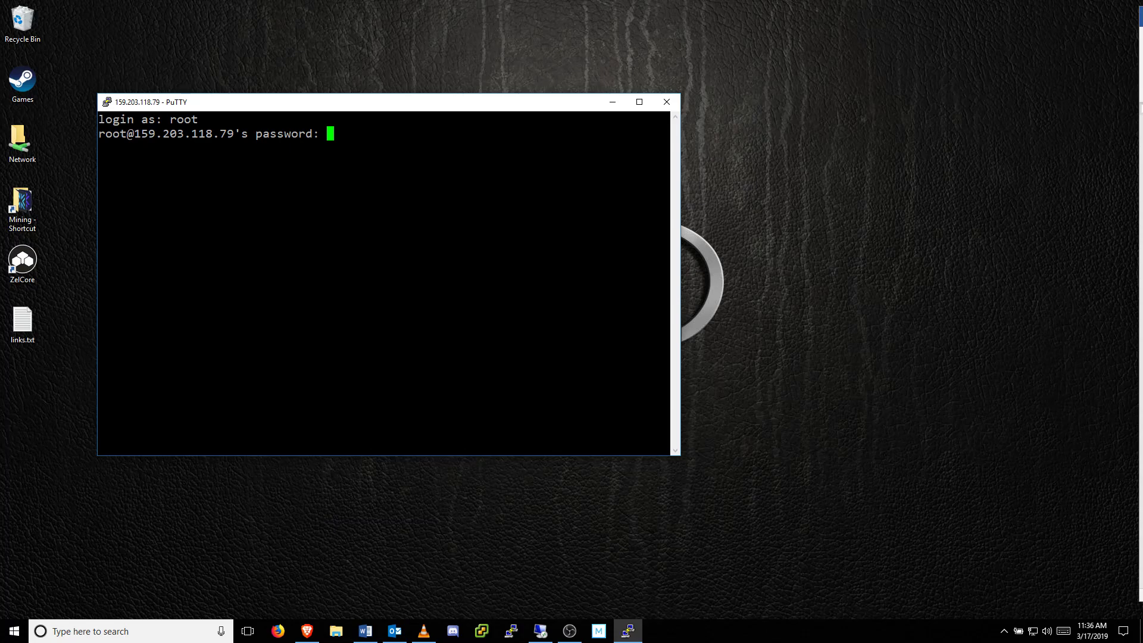
key(shift+Insert)
key(Return)
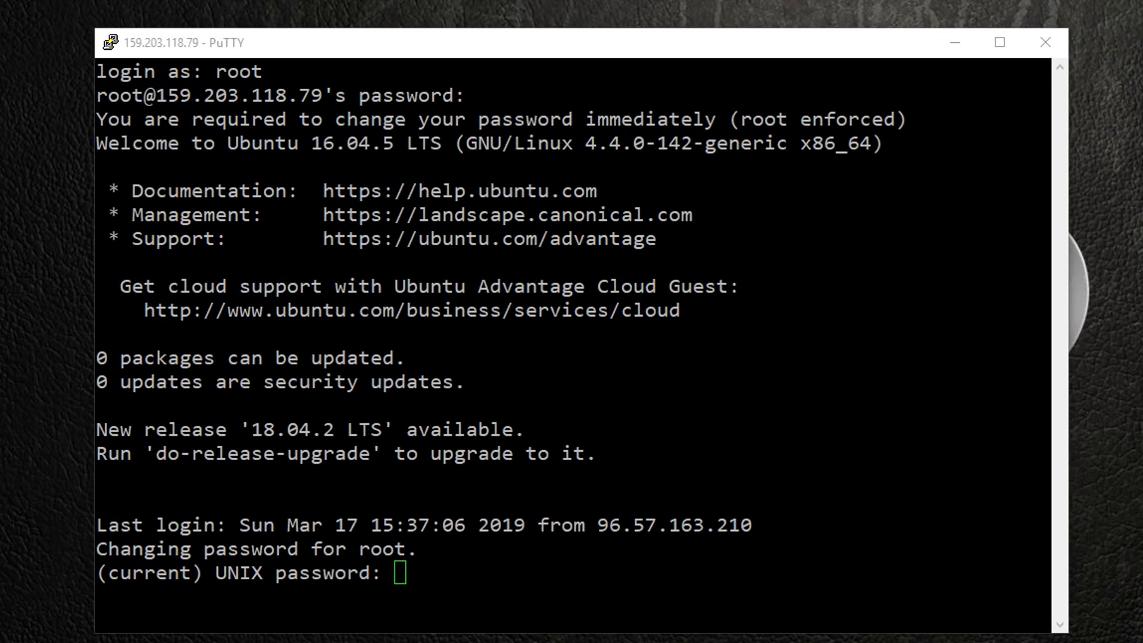
Step: Change the root password by entering the current one, then the new one twice
key(alt+Tab)
key(Return)
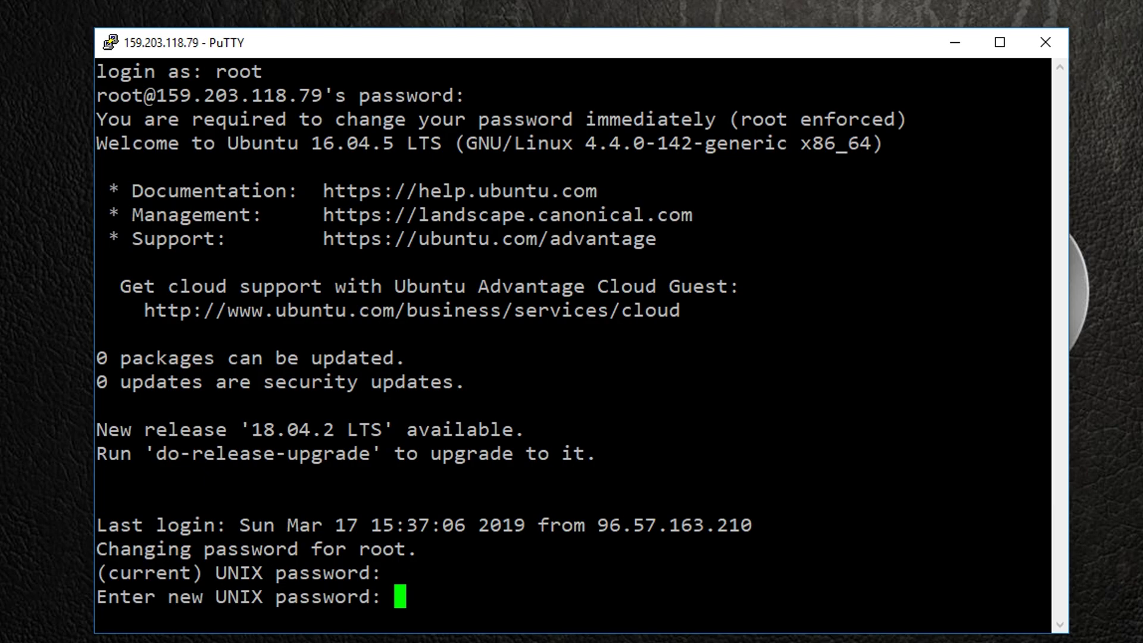
key(Return)
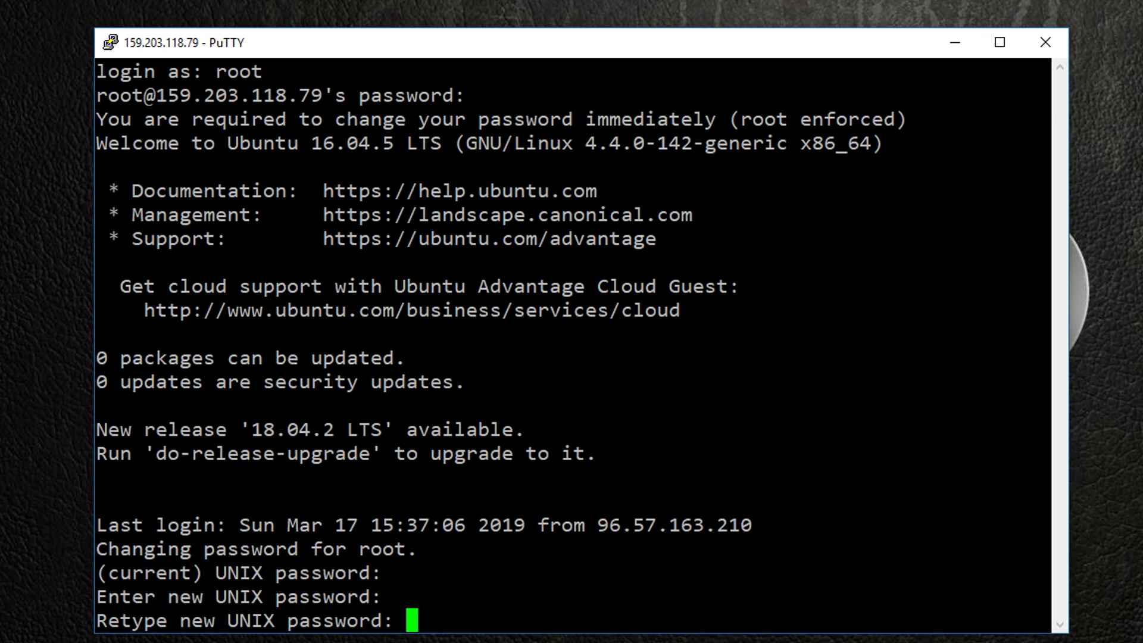
key(Return)
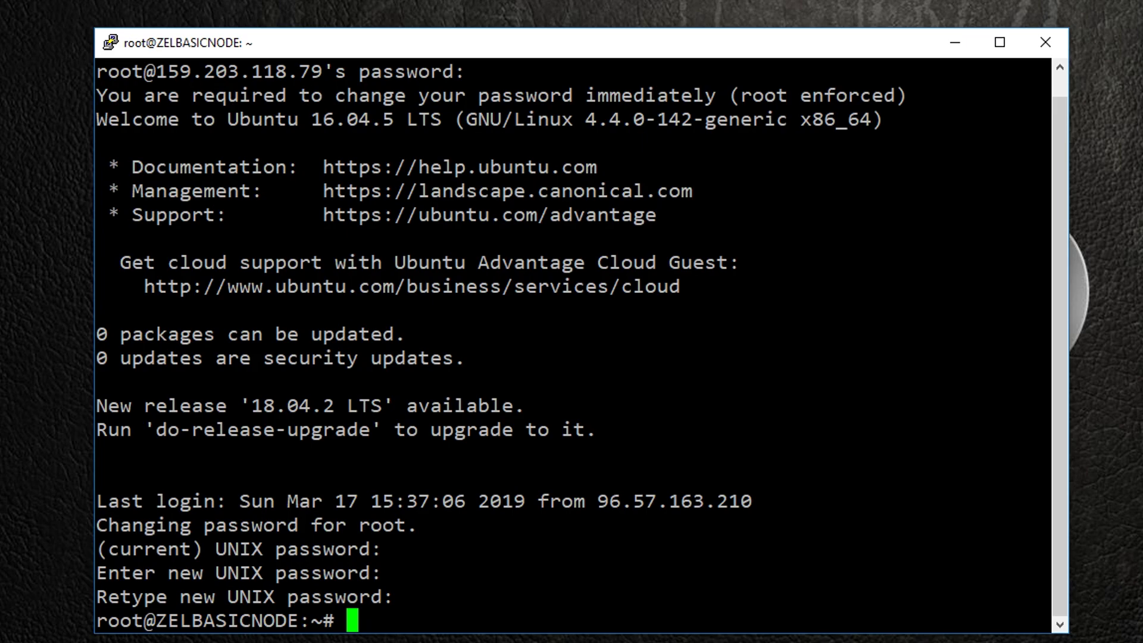
Step: Create the user goose with adduser, setting a password and accepting blank user details
text(adduser)
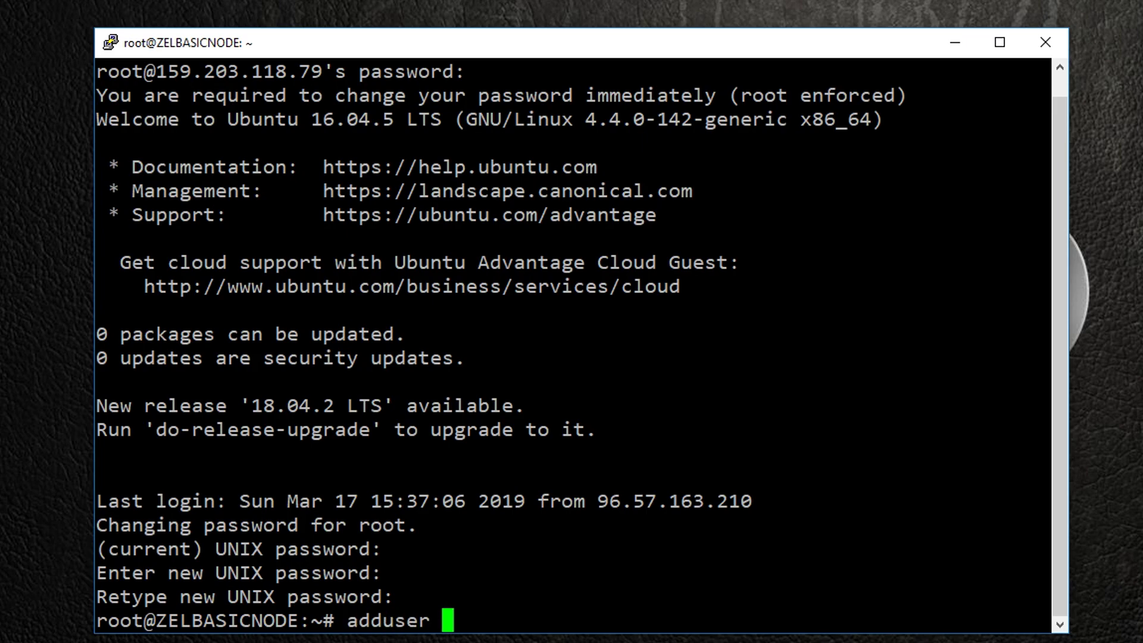
text( goose)
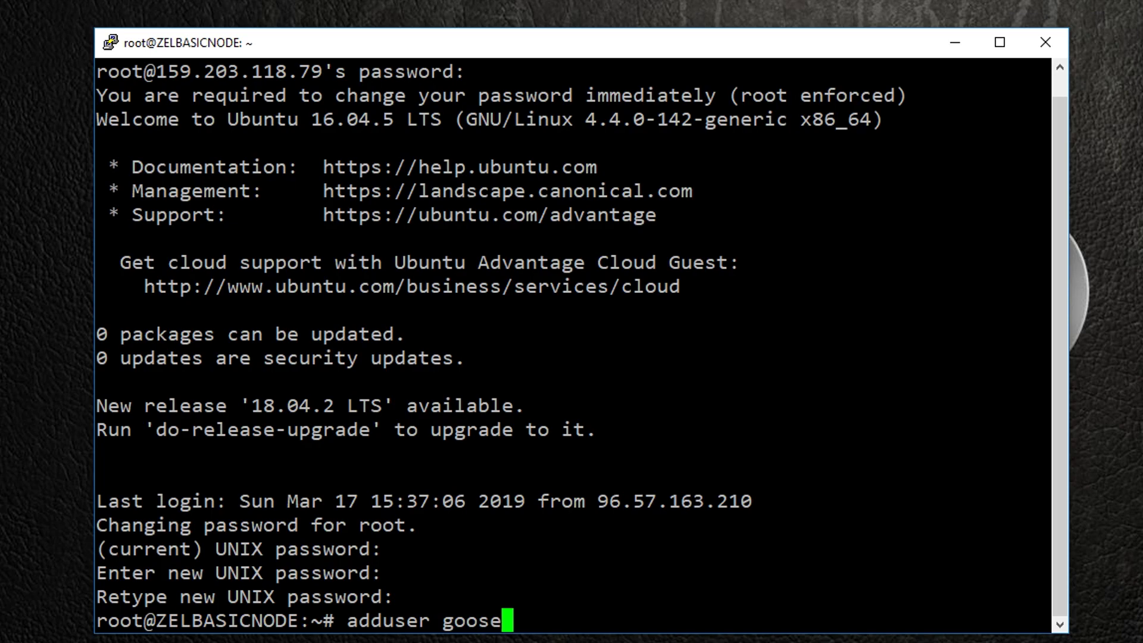
key(Return)
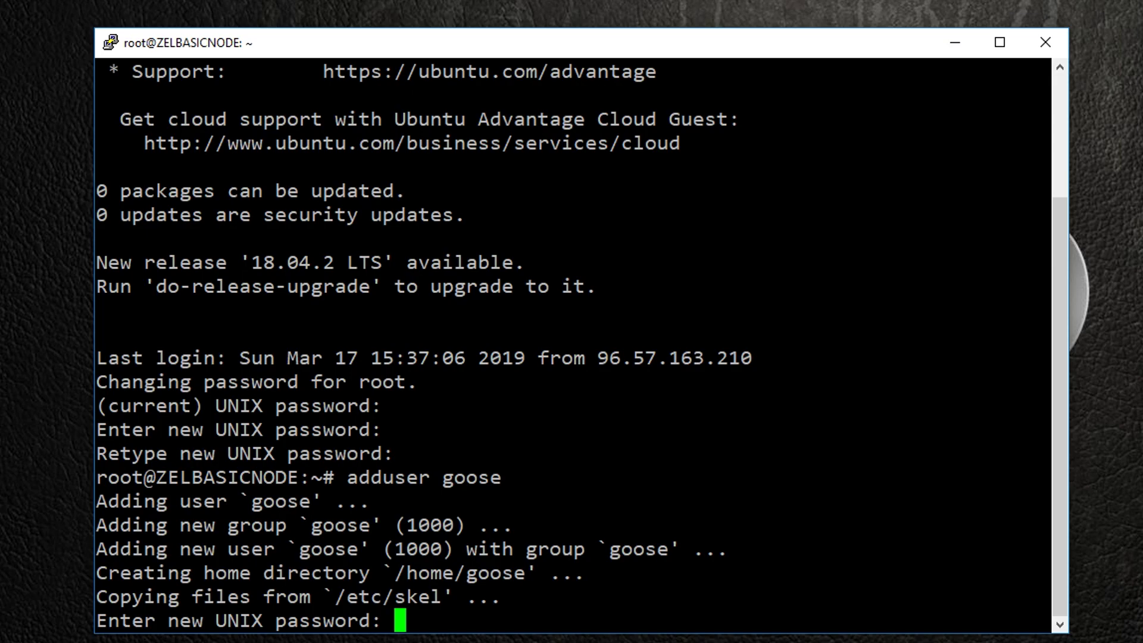
key(Return)
key(Return)
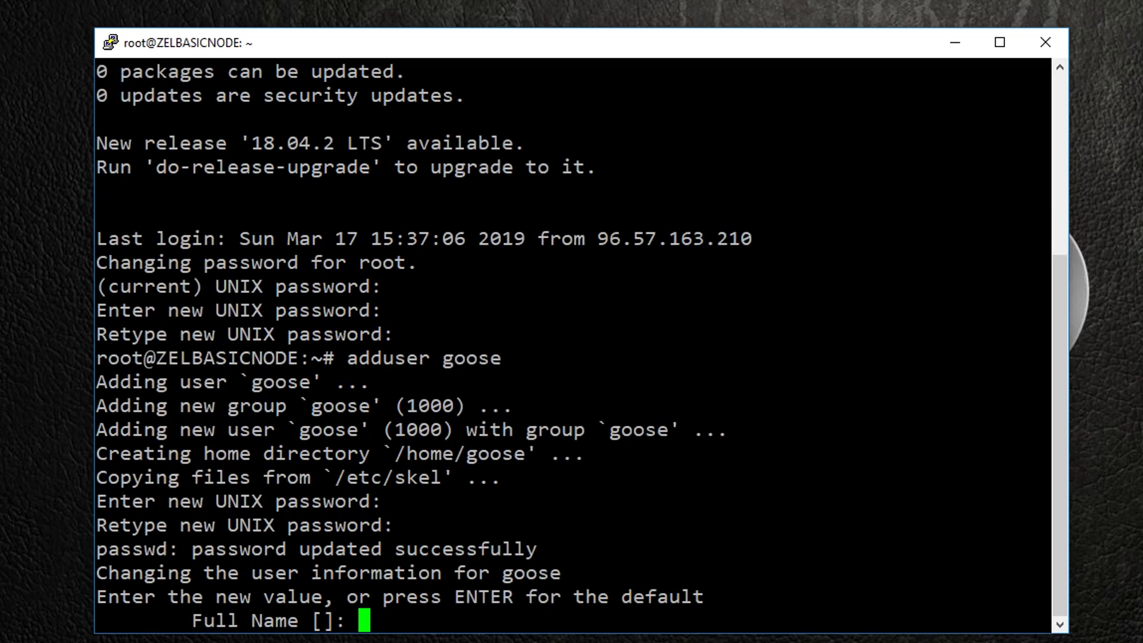
key(Return)
key(Return)
key(Return)
key(Return)
key(Return)
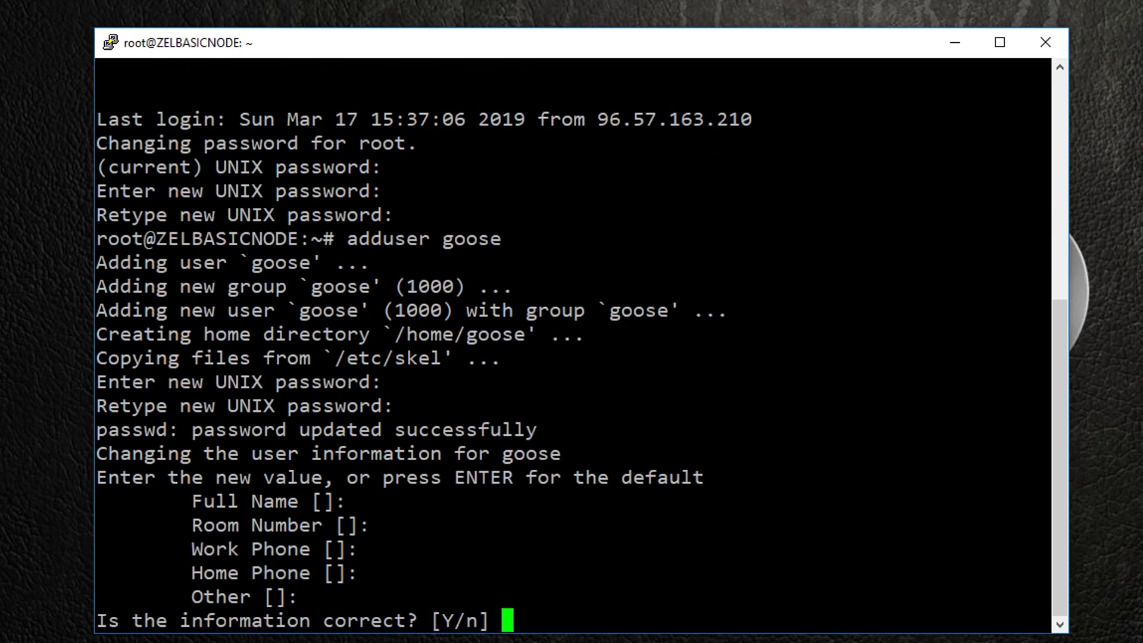
key(Return)
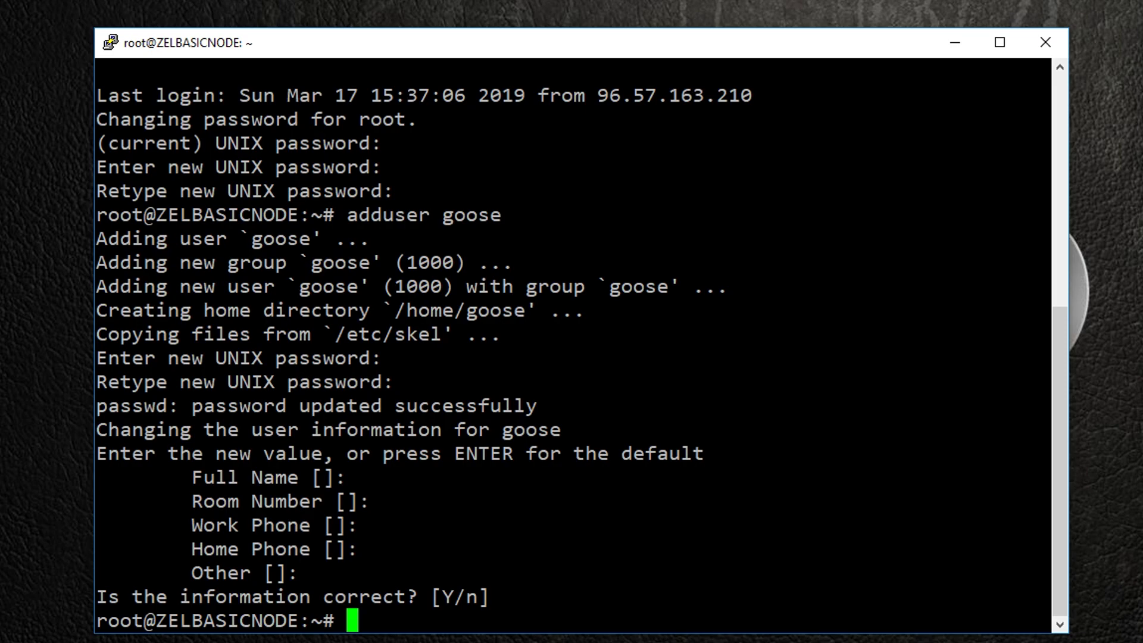
Step: Add goose to the sudo group with usermod -aG sudo, then exit the root session
click(636, 52)
text(usermod )
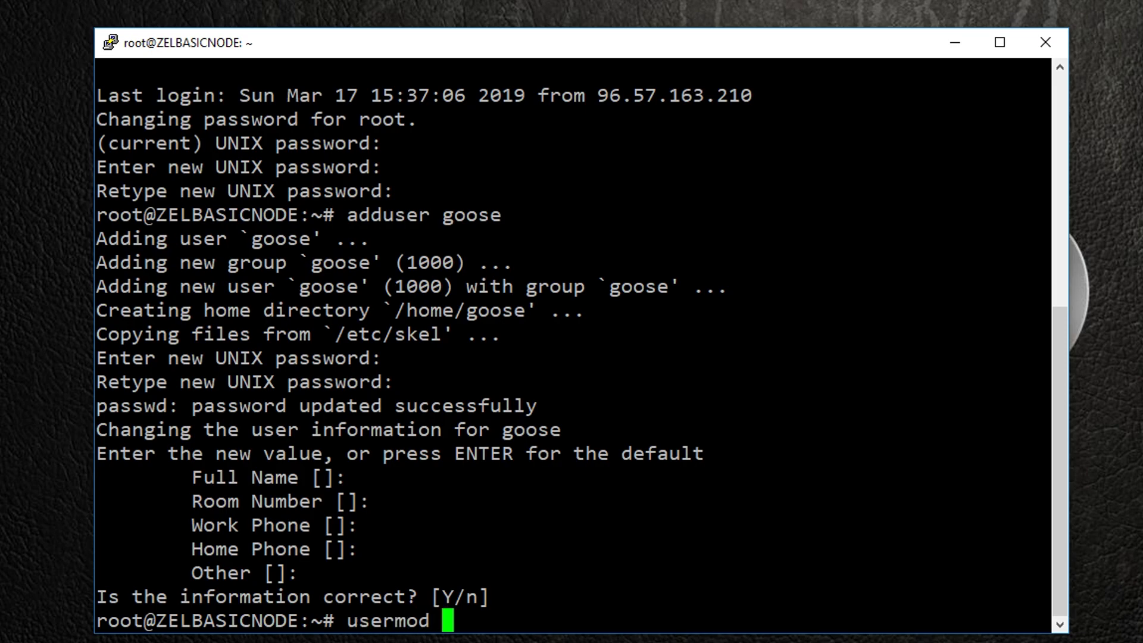
text(-a)
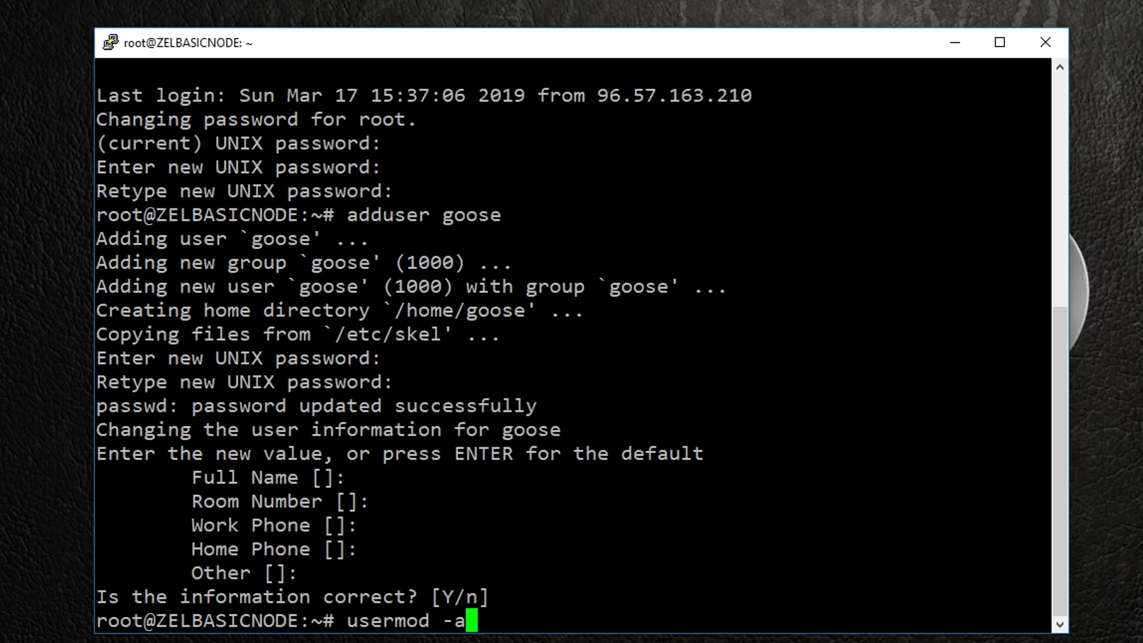
text(G sudo )
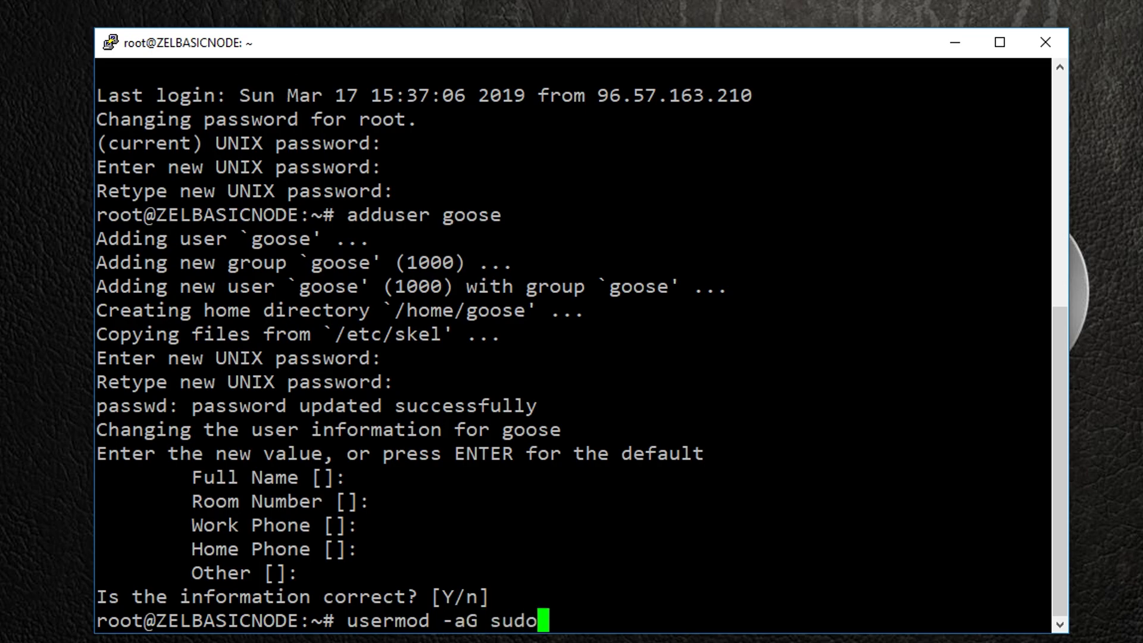
text(goose)
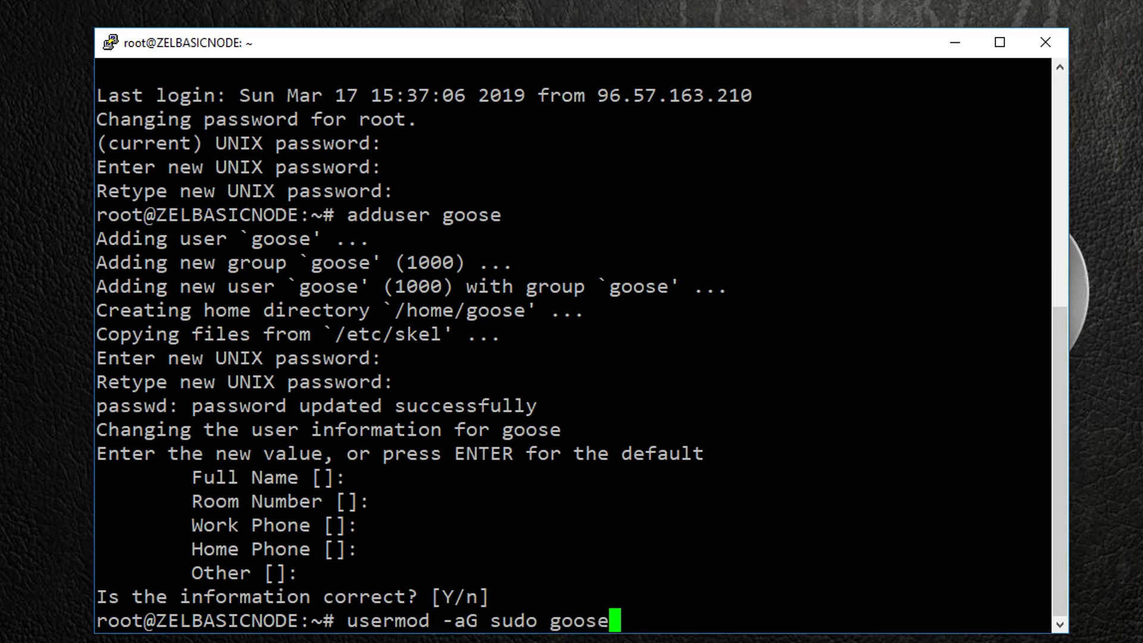
key(Return)
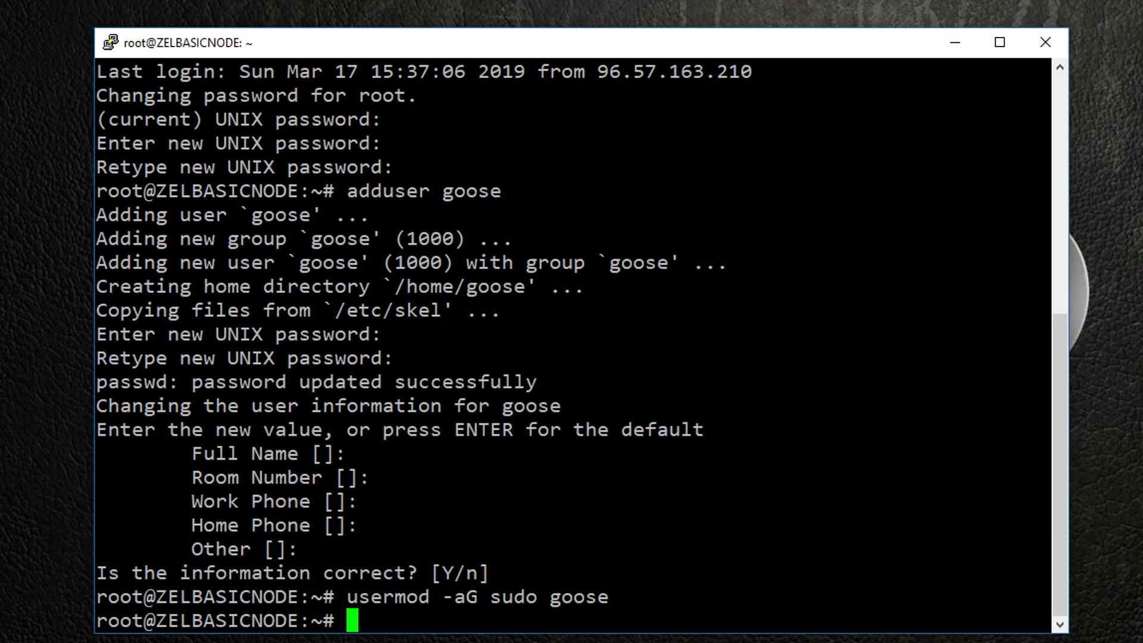
text(exit)
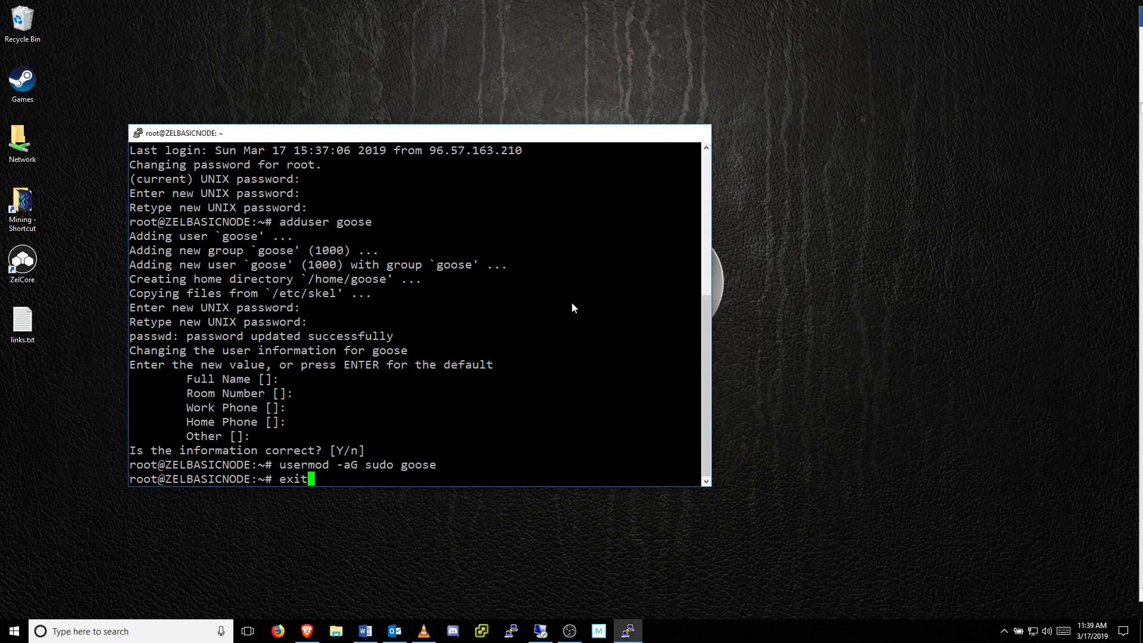
key(Return)
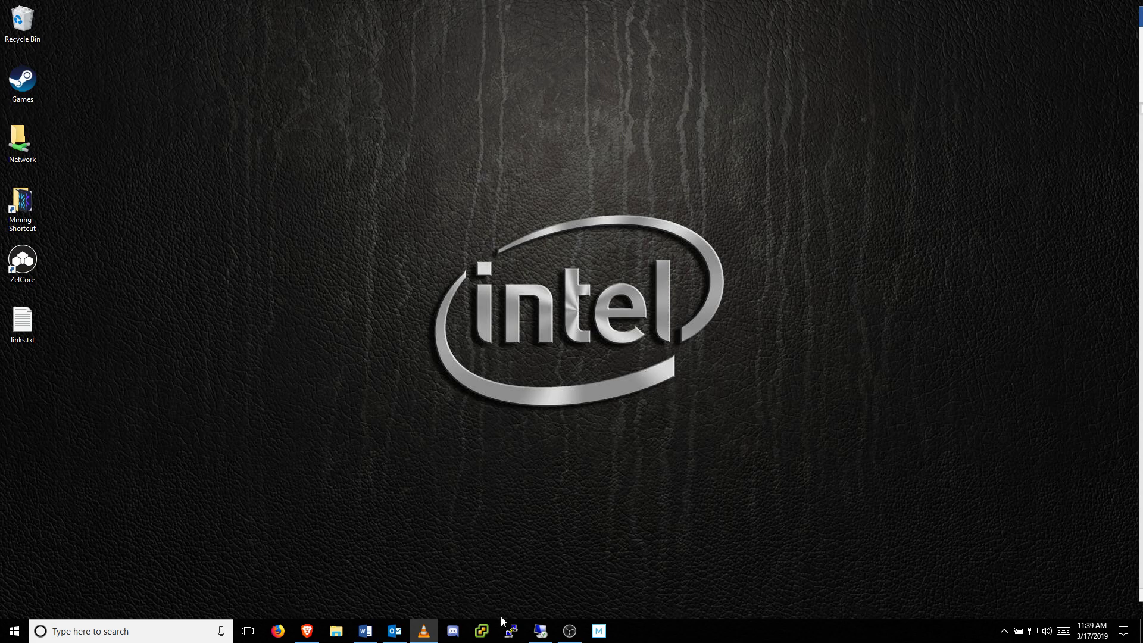
click(510, 630)
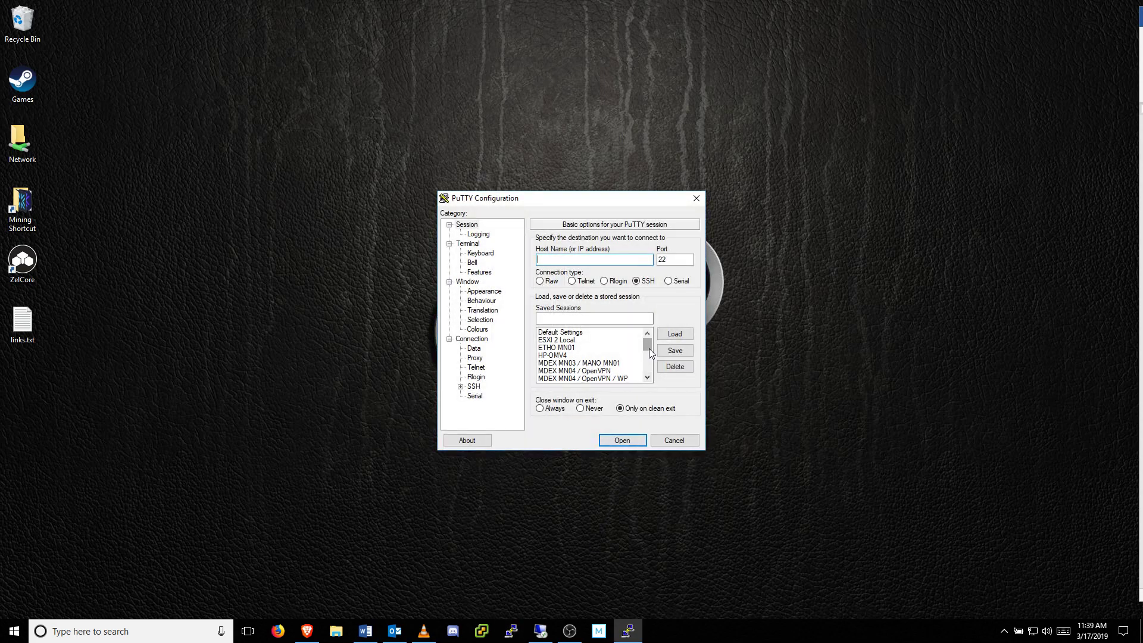
Step: Load the saved ZELBASICNODE session, connect, and log in as goose with its password
drag(647, 347, 649, 369)
click(586, 379)
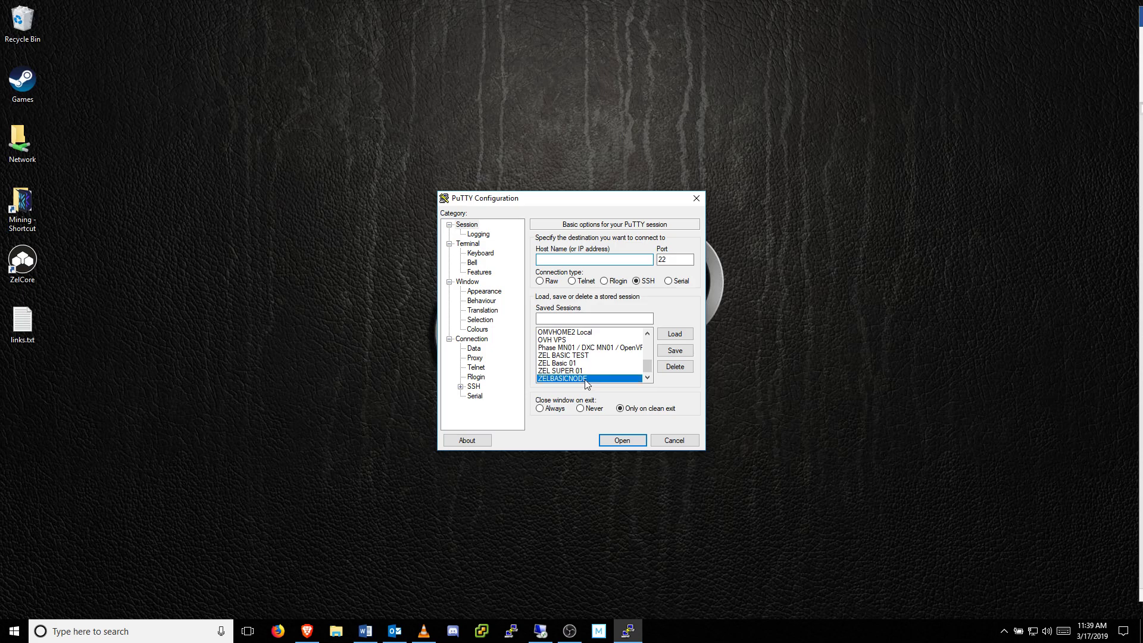
click(675, 334)
click(622, 440)
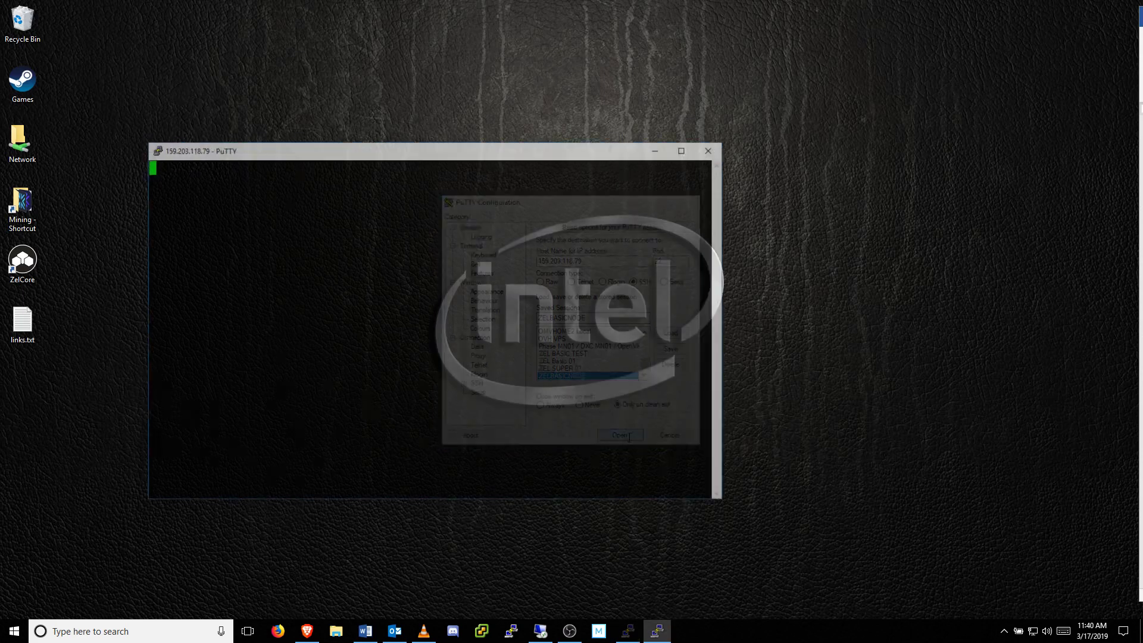
drag(406, 154, 497, 128)
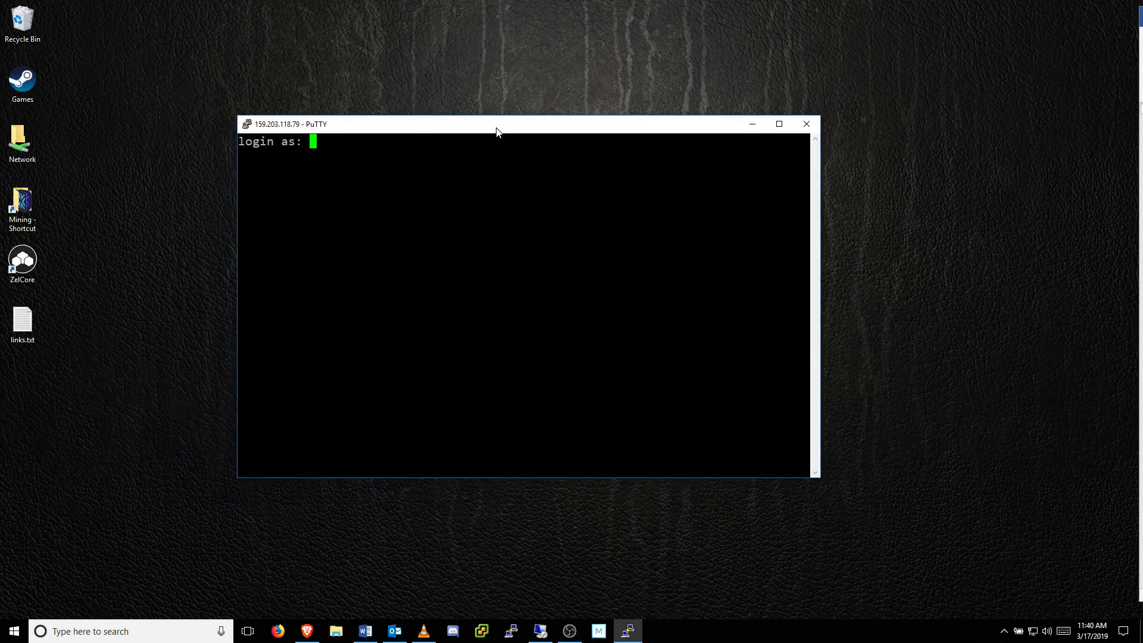
text(goose)
key(Return)
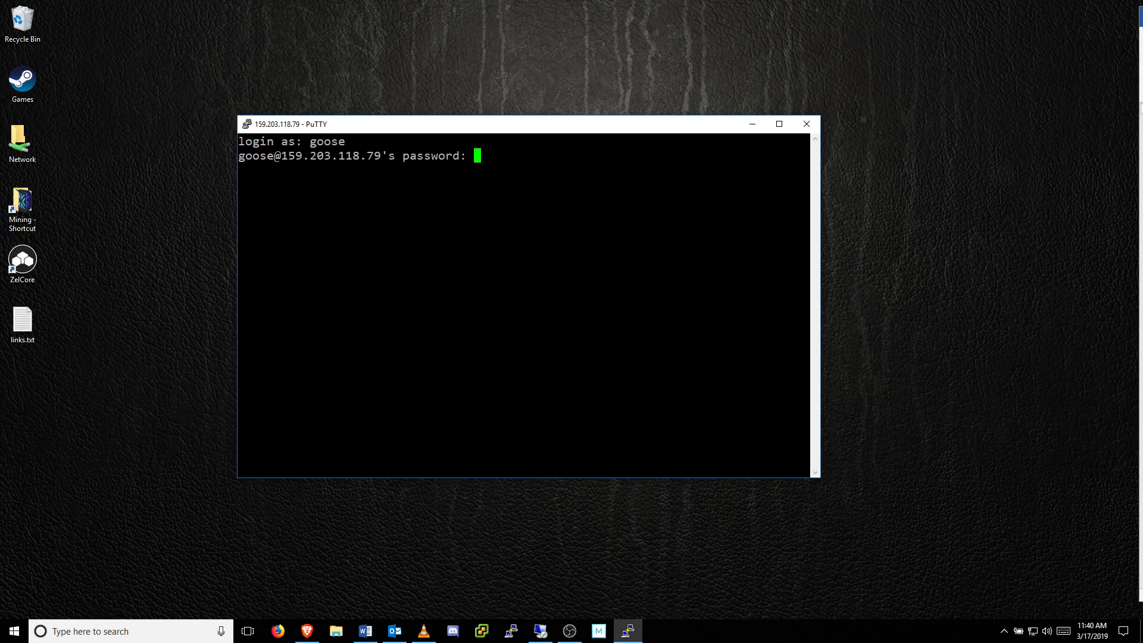
key(Return)
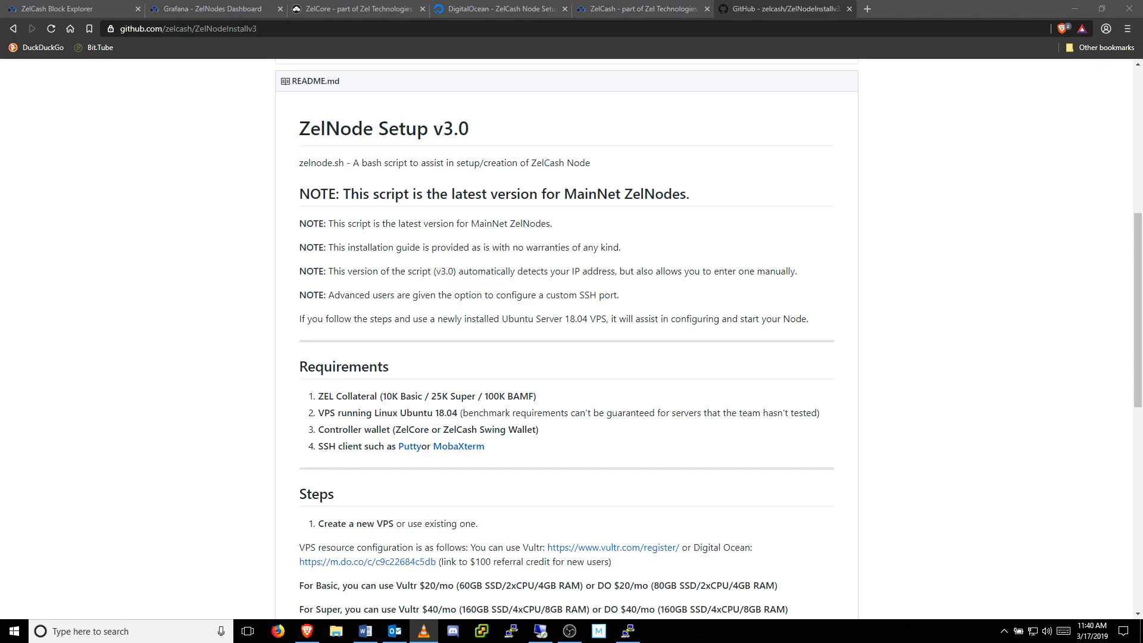
Step: Scroll the README down to step 4 and copy the zelnode.sh wget install command
scroll(1013, 356, down, 2)
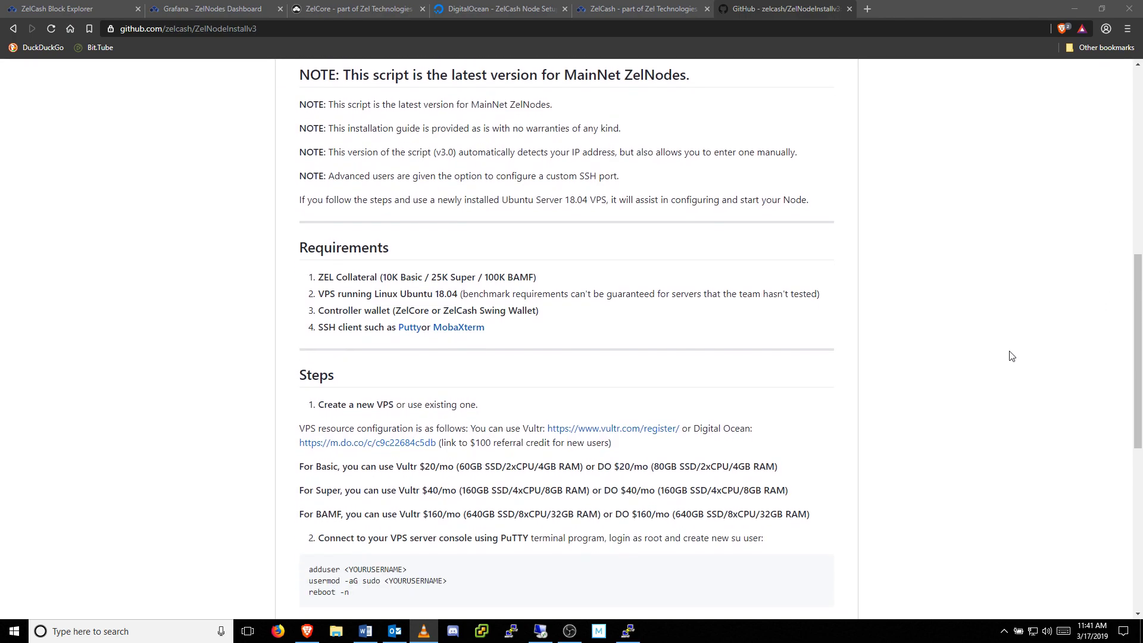
scroll(1012, 356, down, 4)
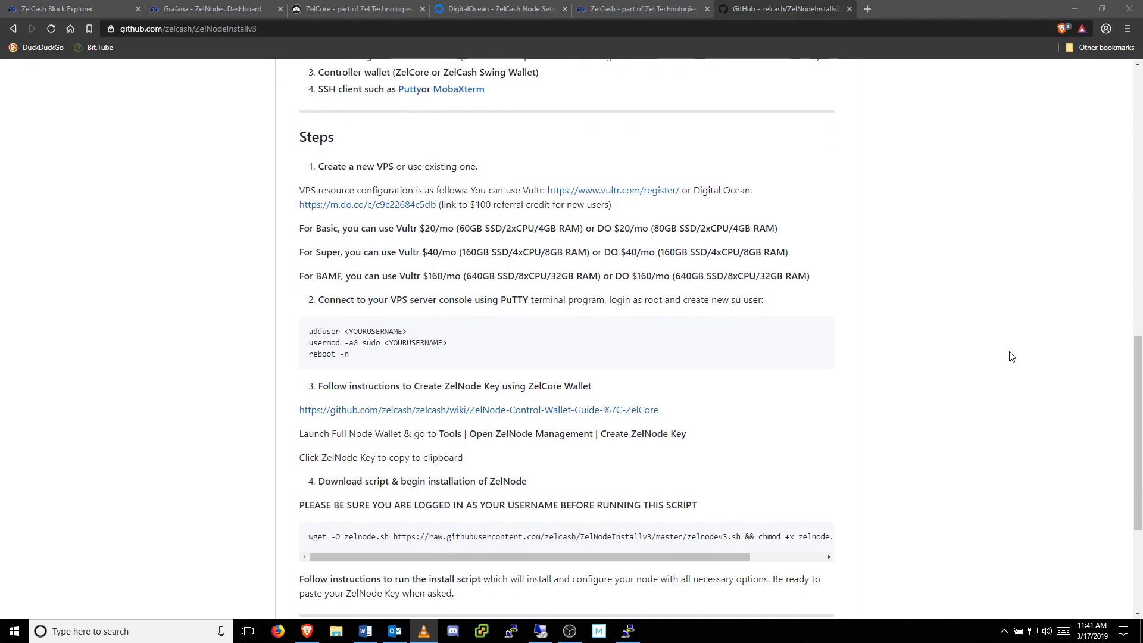
scroll(1012, 356, down, 3)
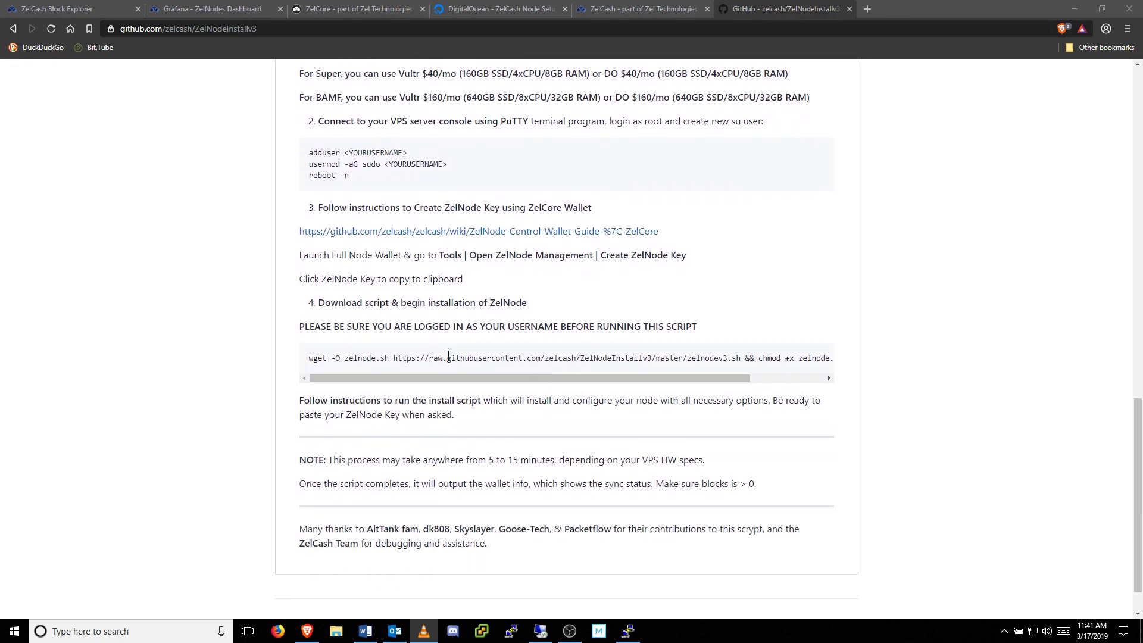
triple_click(309, 359)
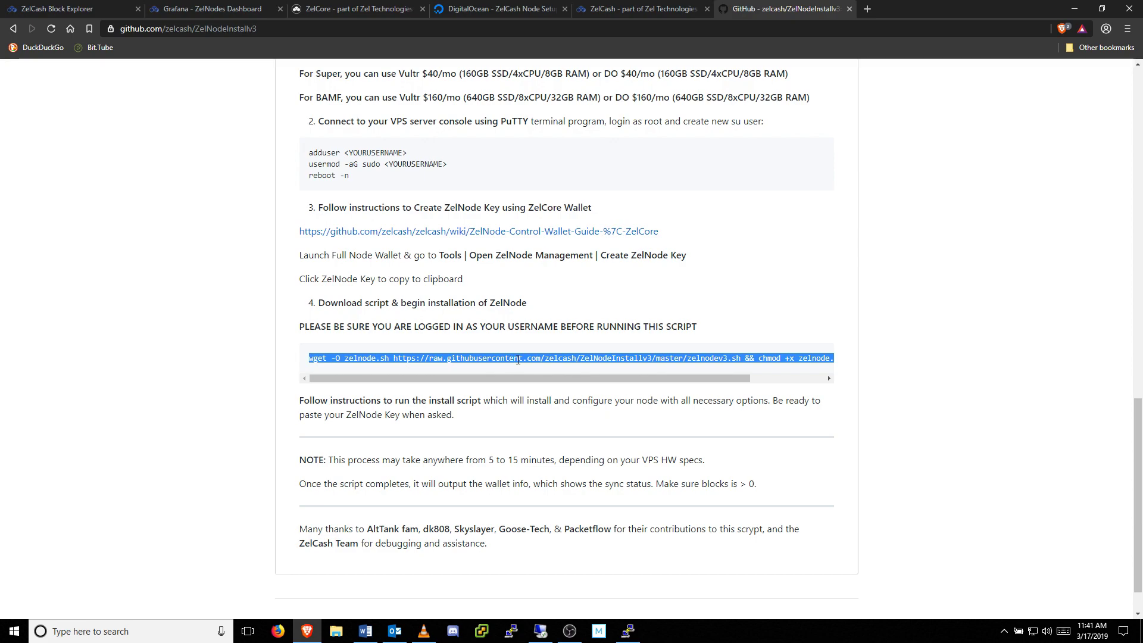
click(1075, 9)
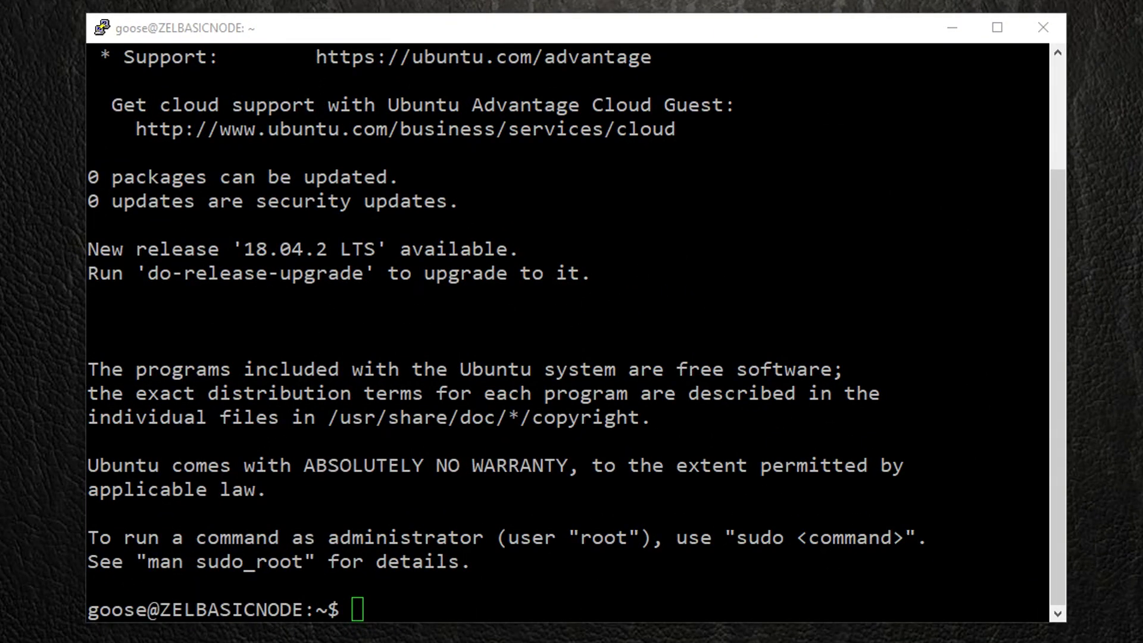
Step: Paste and run the wget install command, give the sudo password, and accept IP 159.203.118.79
key(shift+Insert)
key(Return)
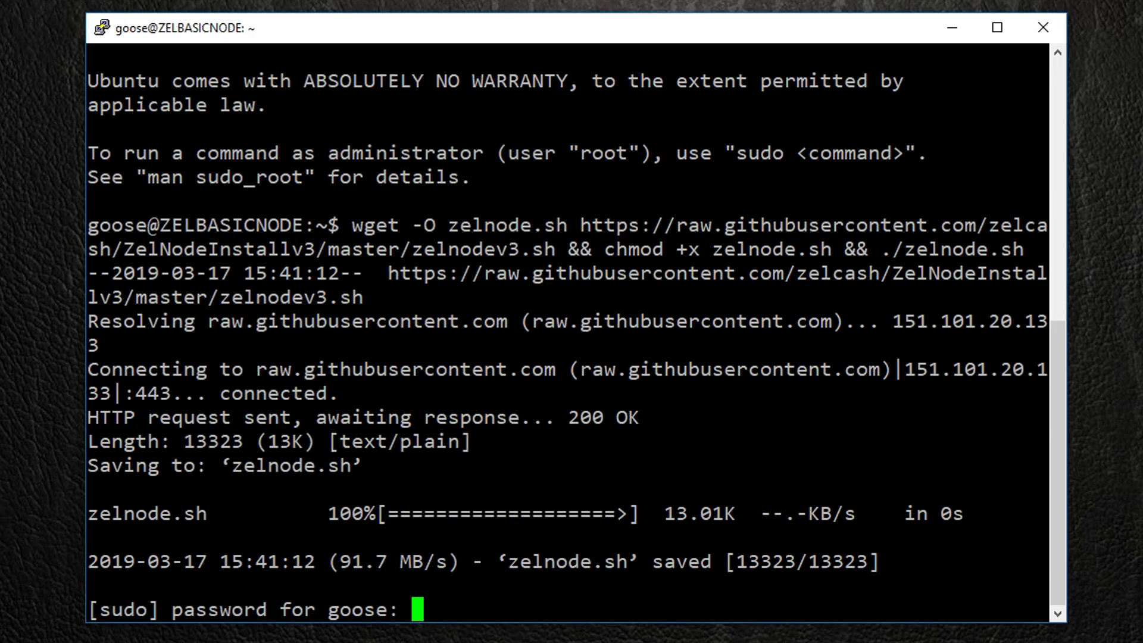
key(Return)
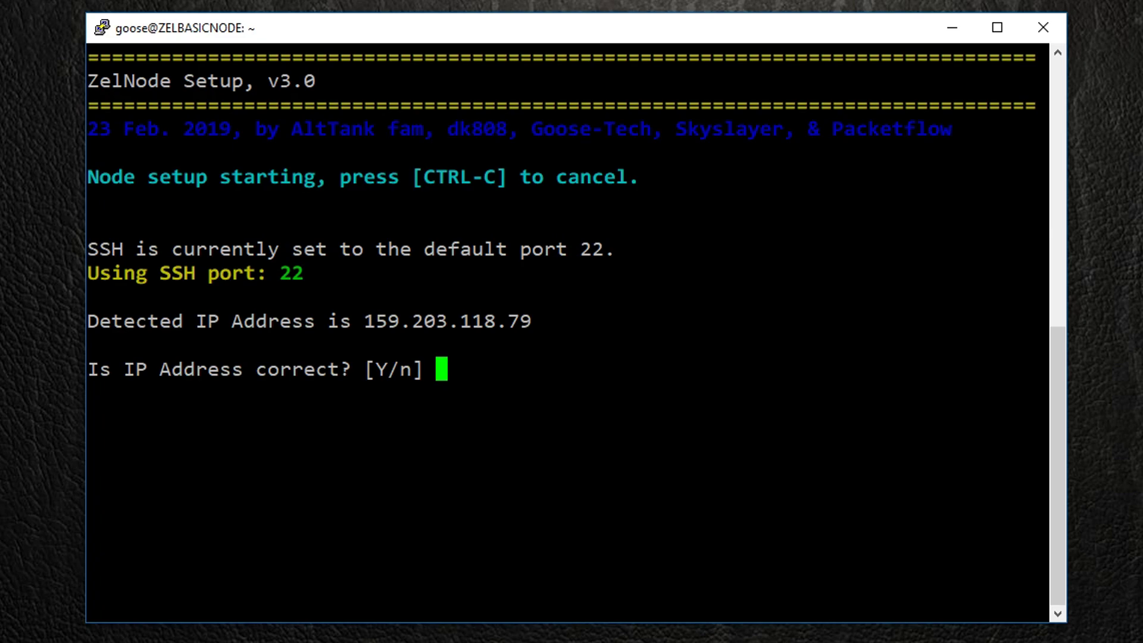
key(Return)
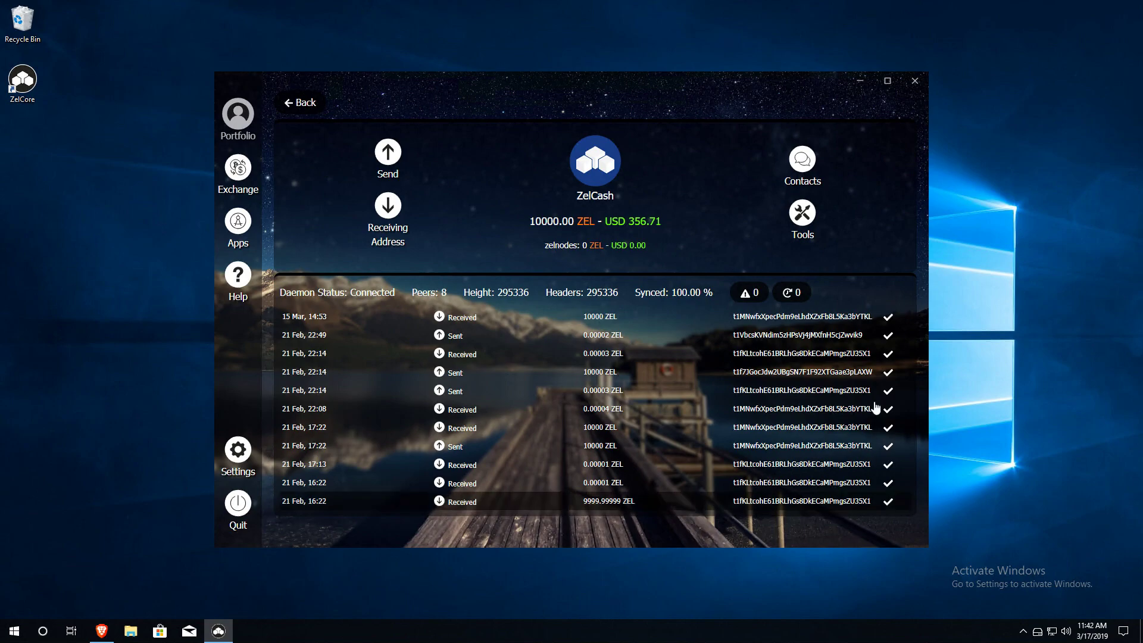
Step: Go to ZelNodes management under the full node tools and start the setup guide's address backup
click(802, 214)
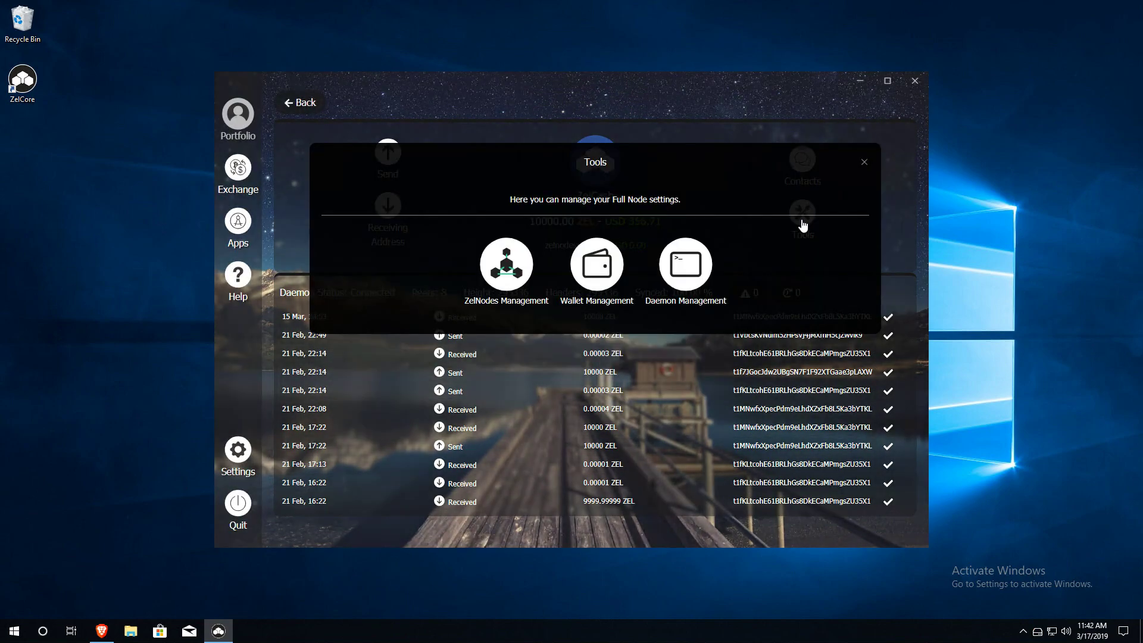
click(507, 289)
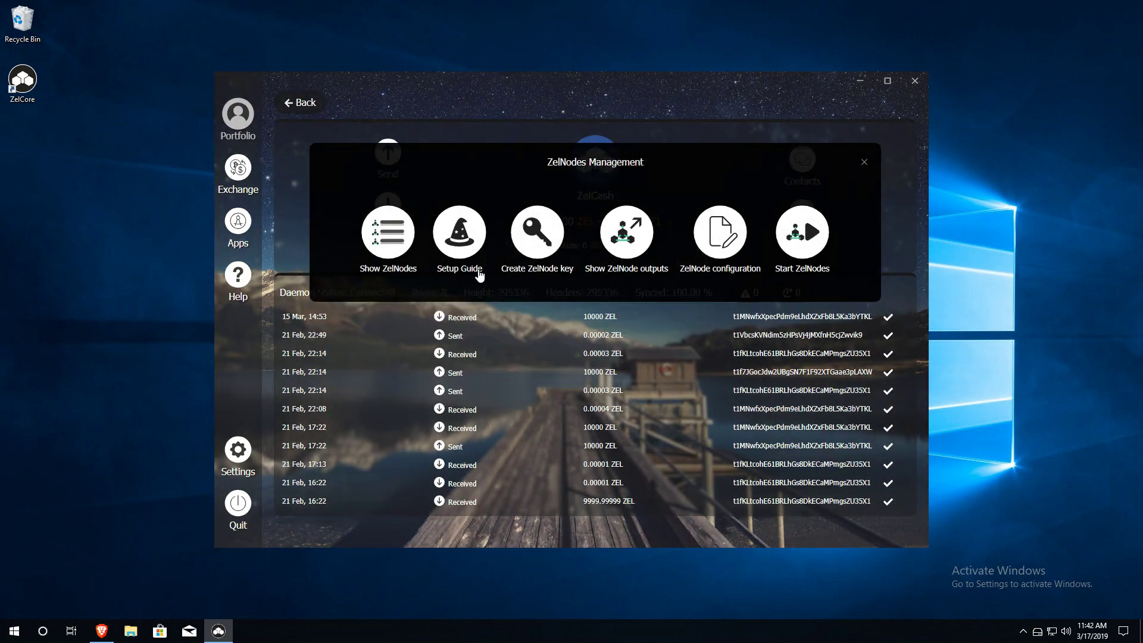
click(467, 256)
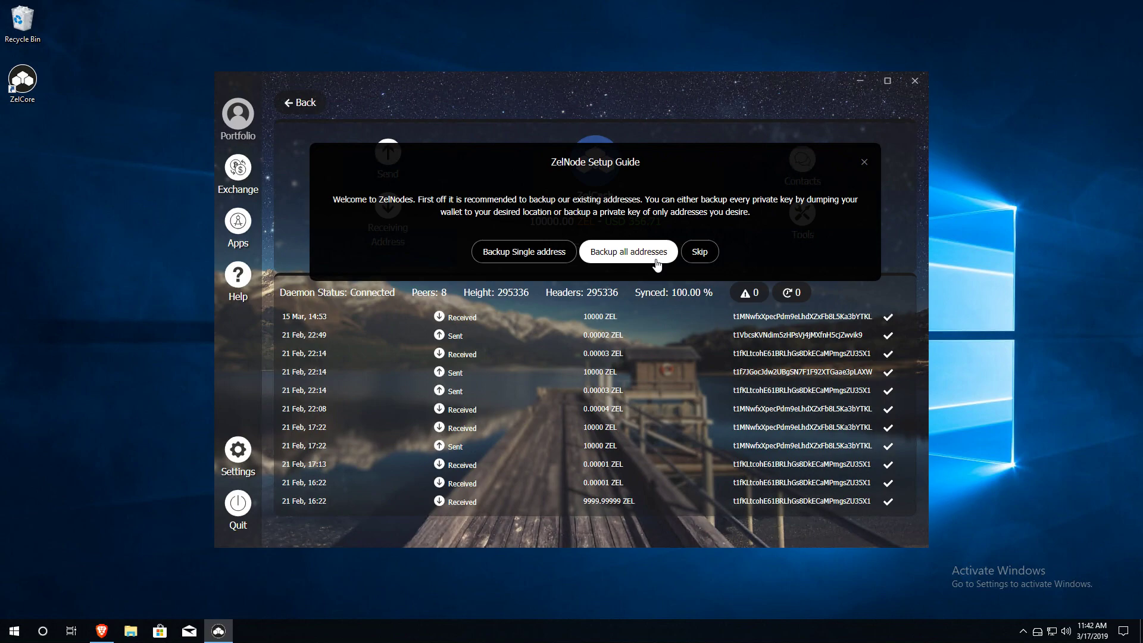
click(655, 262)
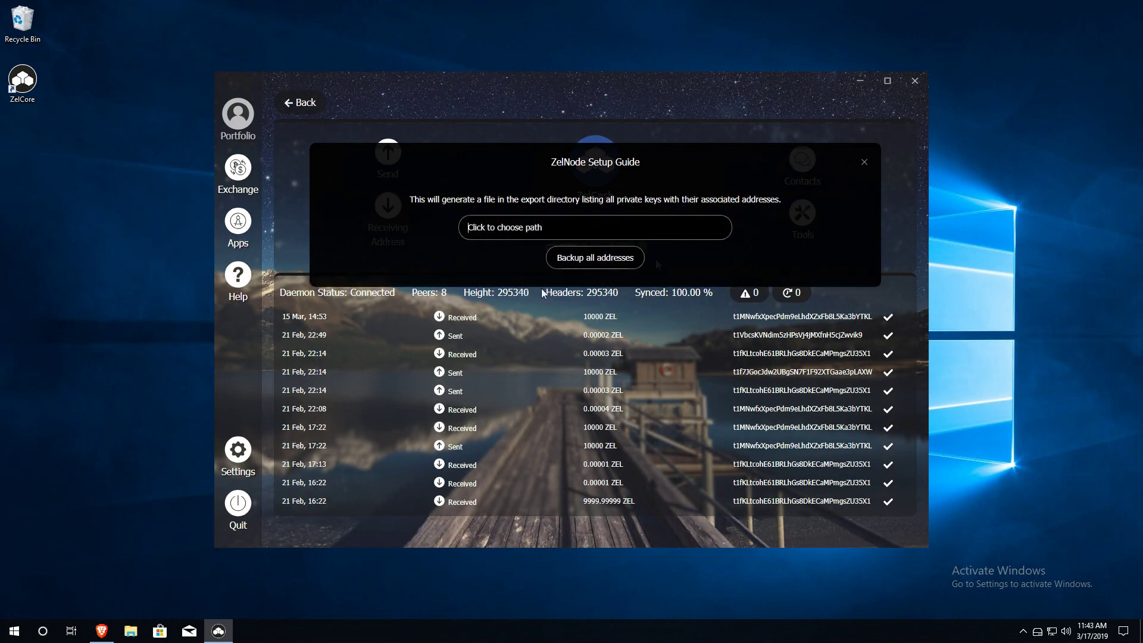
Step: Export all private keys to Documents\pk_backup.txt and leave automatic log out at Never
click(526, 237)
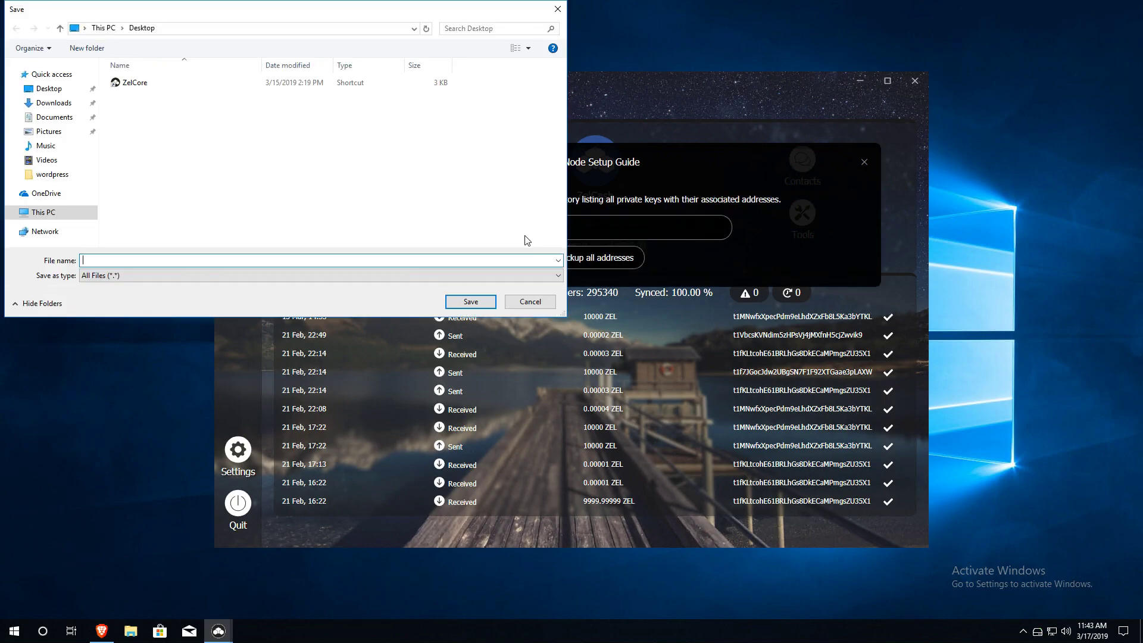
click(60, 118)
click(161, 261)
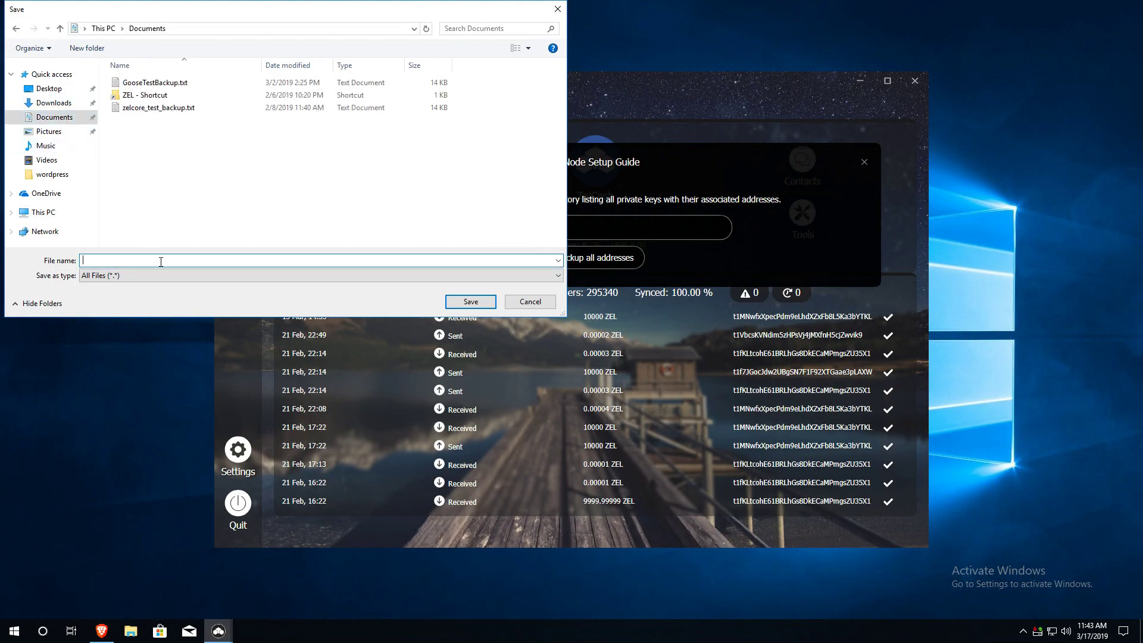
text(pk_backup.txt)
key(Return)
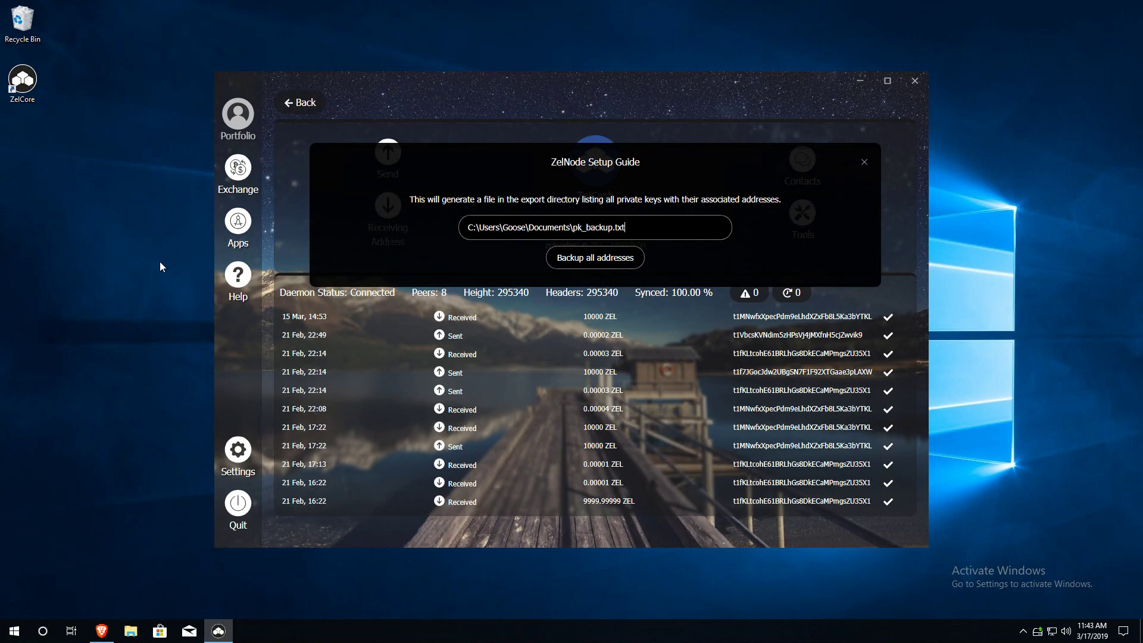
click(611, 266)
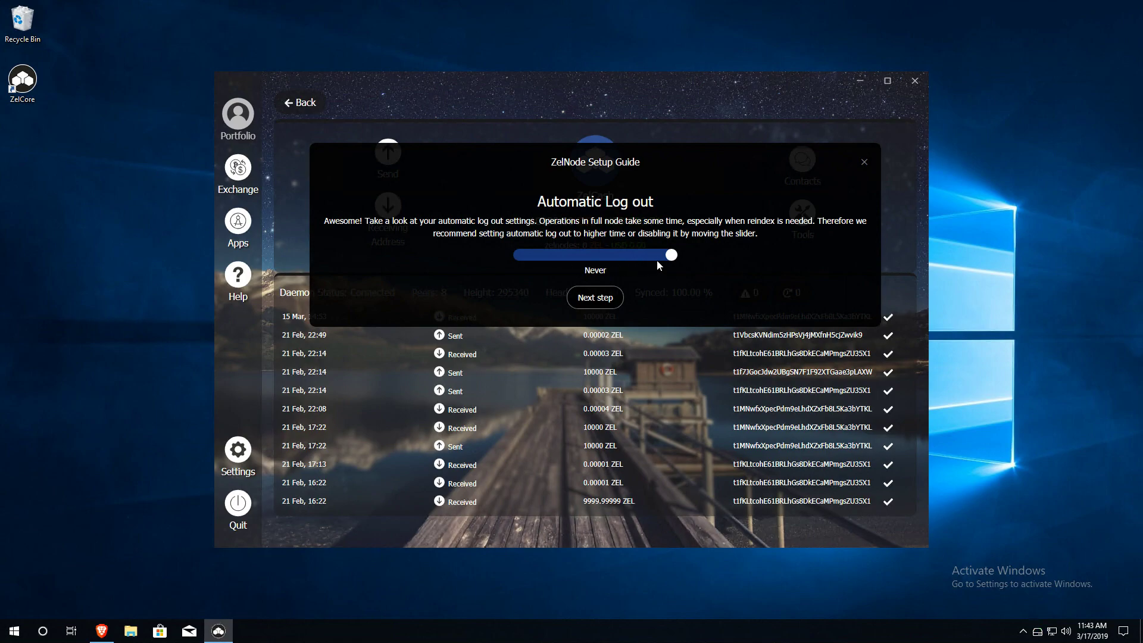
drag(673, 257, 702, 259)
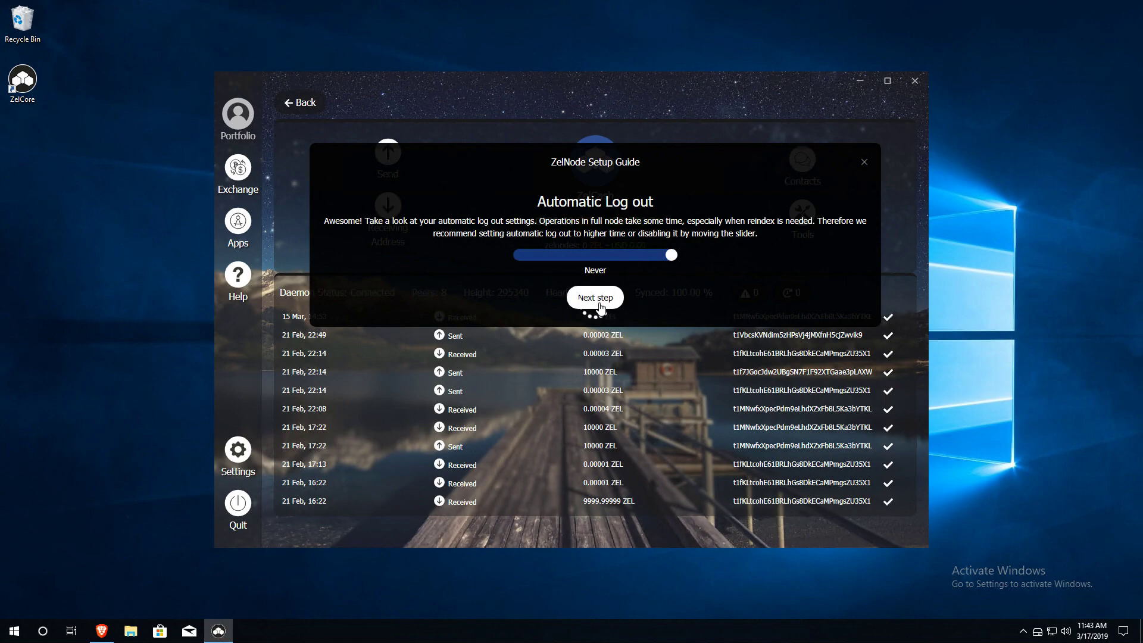
click(597, 305)
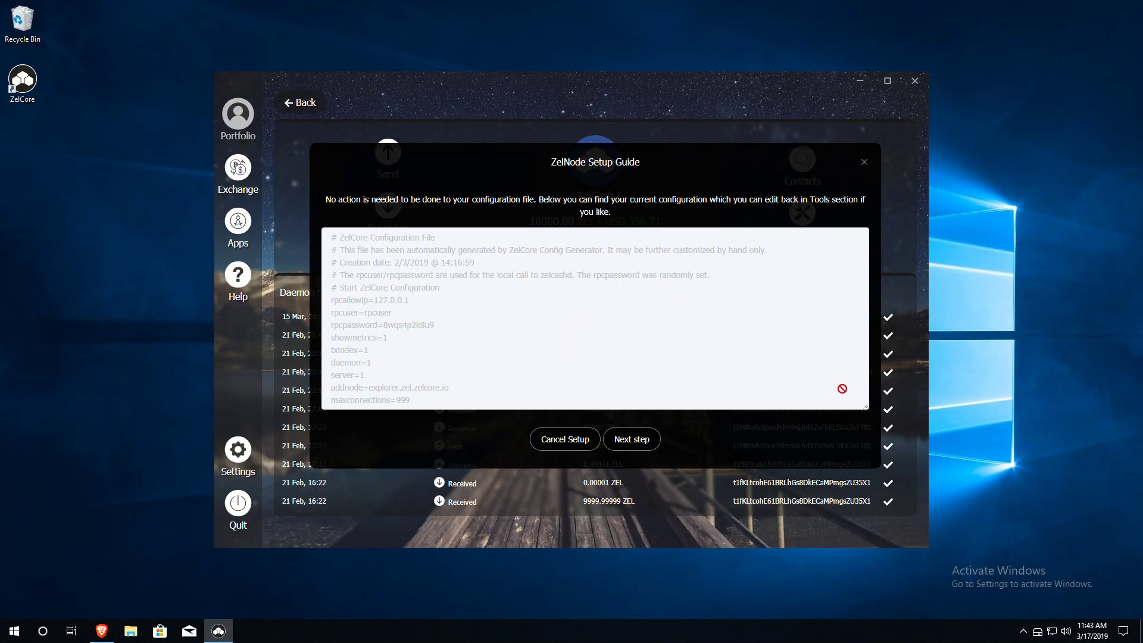
Step: Choose a Basic ZelNode and enter the server IP 159.203.118.79 copied from PuTTY
click(646, 441)
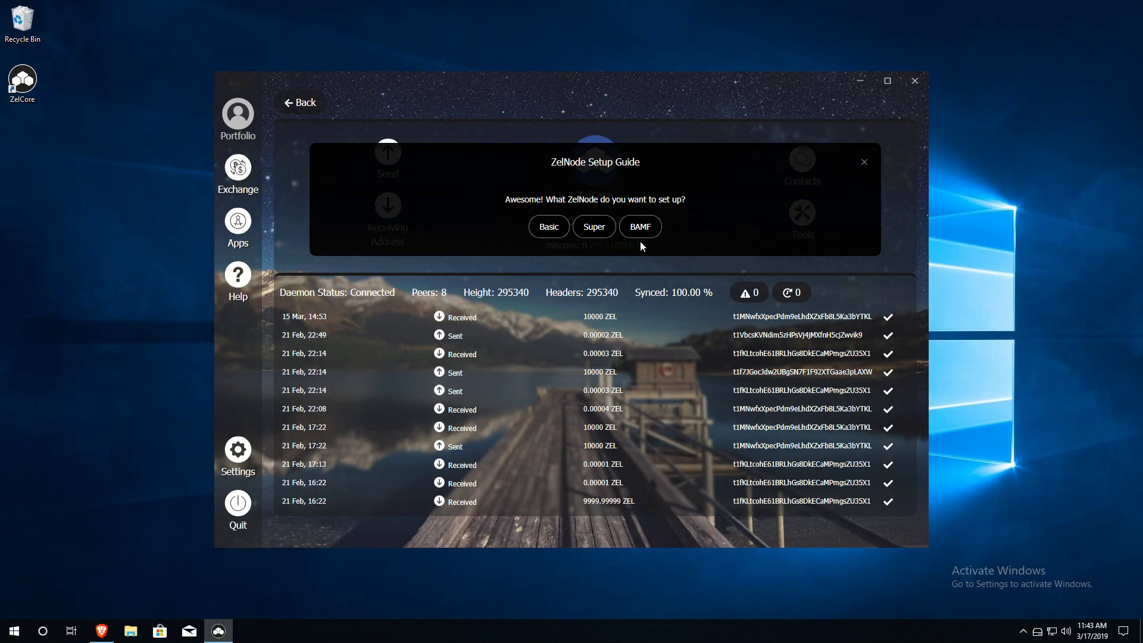
click(549, 227)
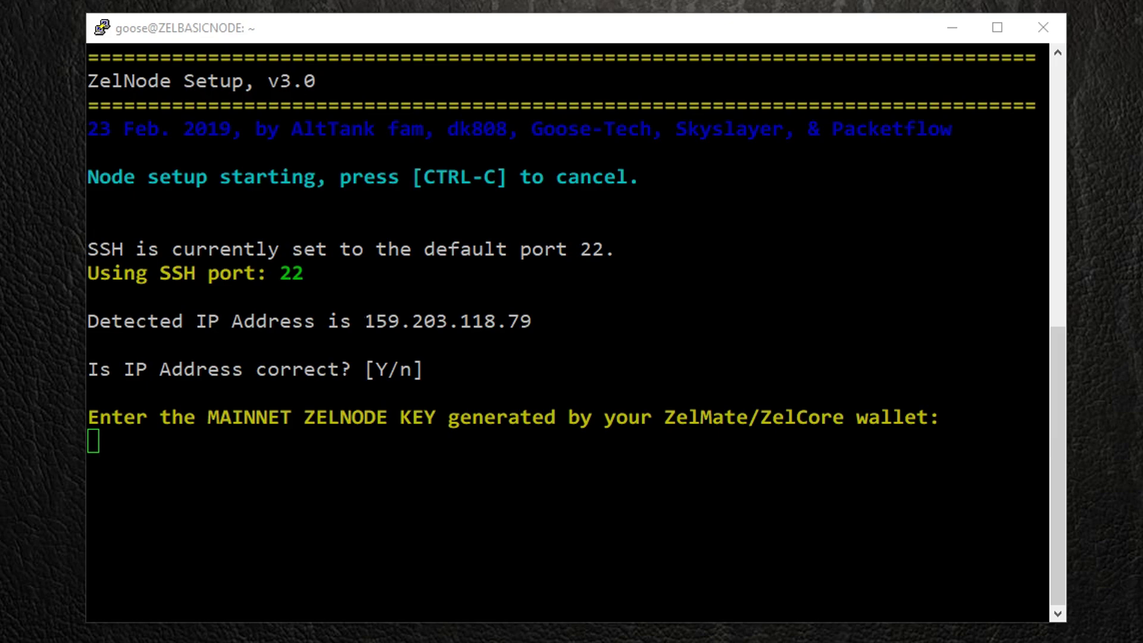
drag(364, 321, 527, 322)
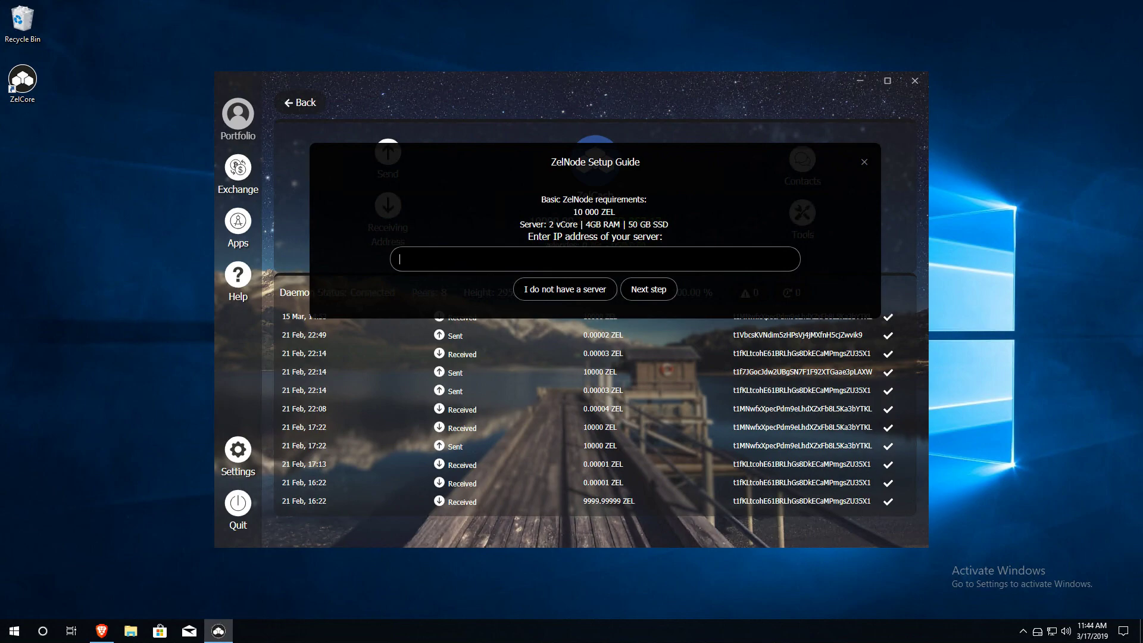
text(159.203.118.79)
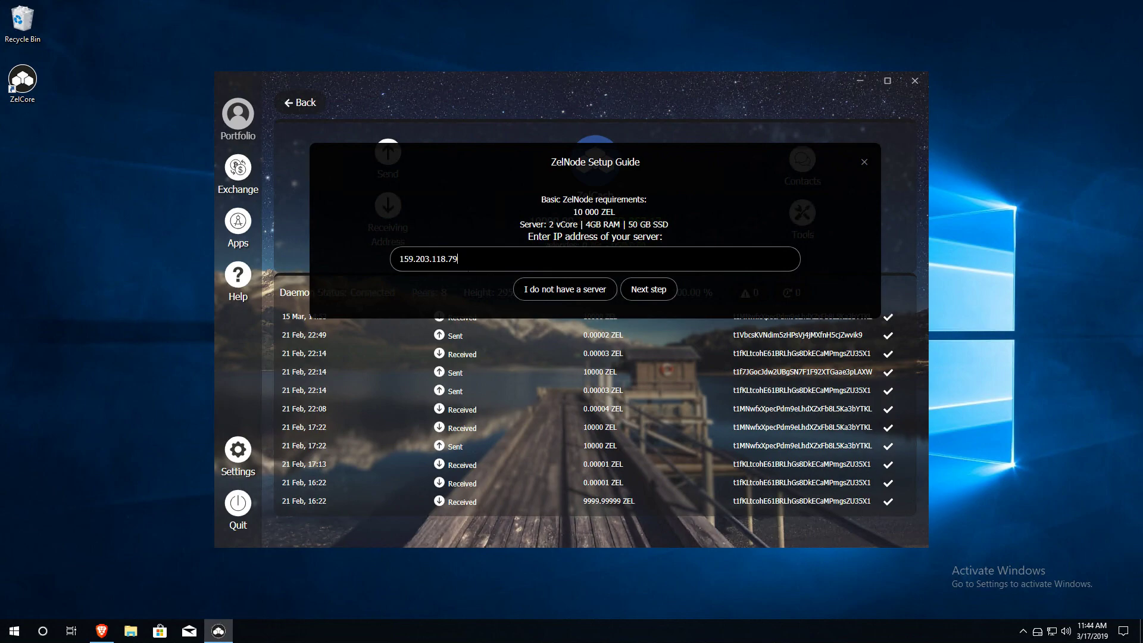
click(667, 295)
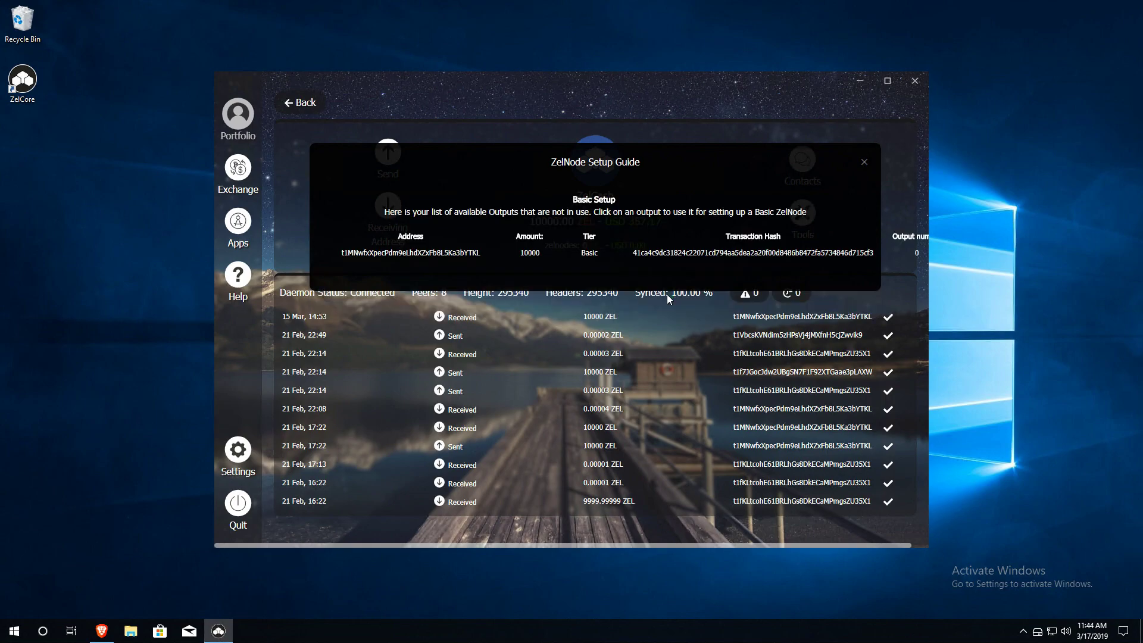
Step: Use the 10000 ZEL output, name the node BASICZELNODE, and copy its generated private key
click(440, 255)
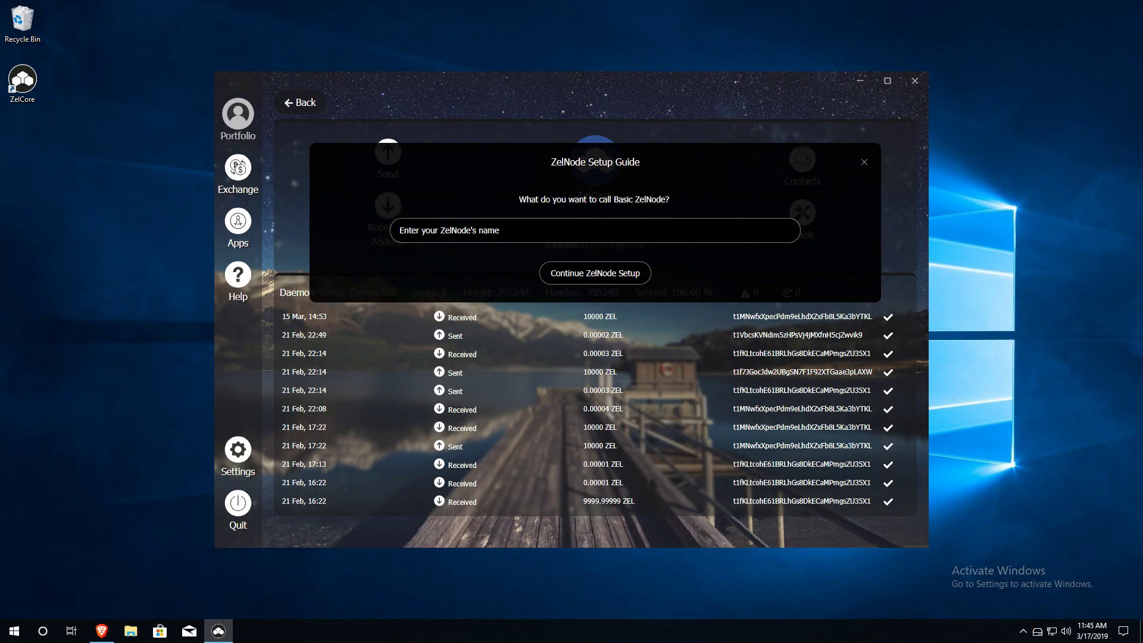
text(BASICZELNODE)
click(602, 284)
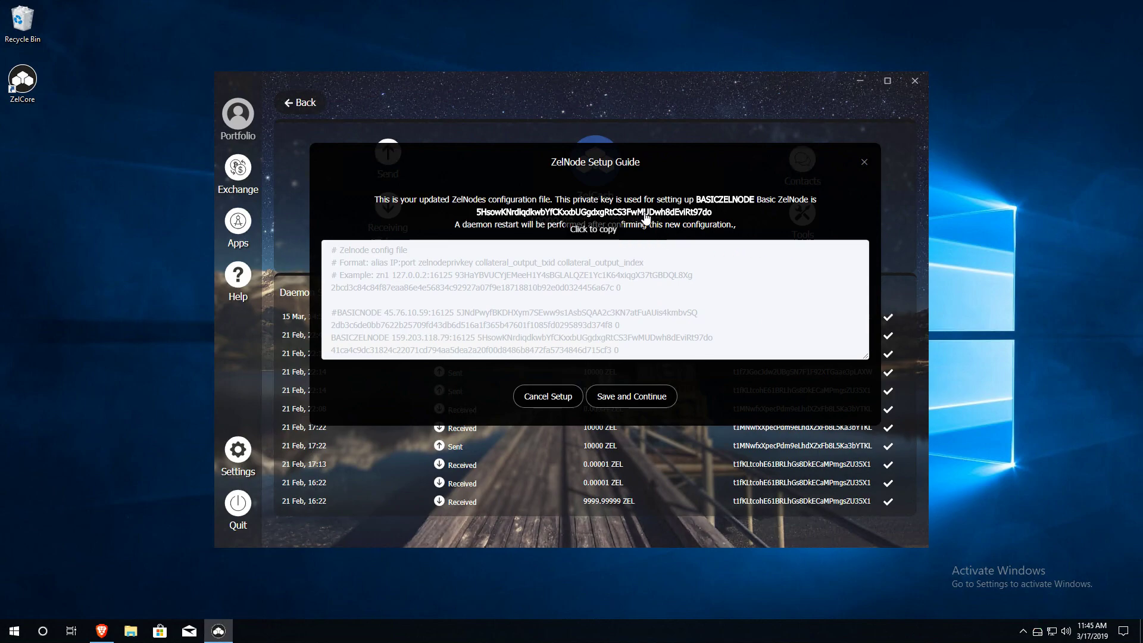
click(668, 214)
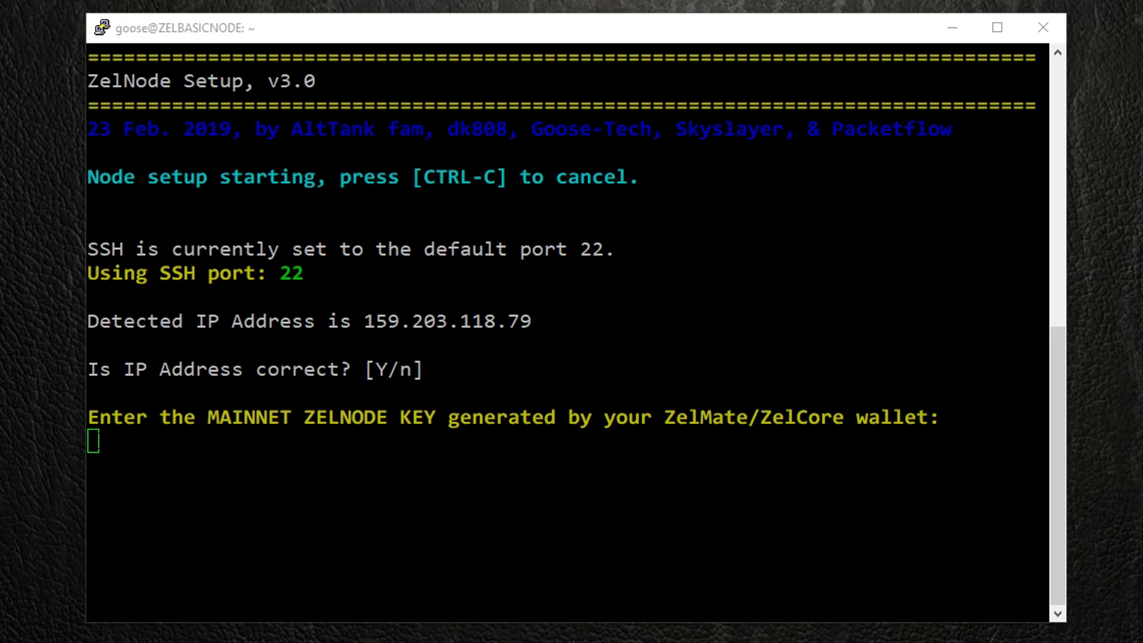
Step: Paste the ZelNode private key into the setup script and continue once installation finishes
key(alt+Tab)
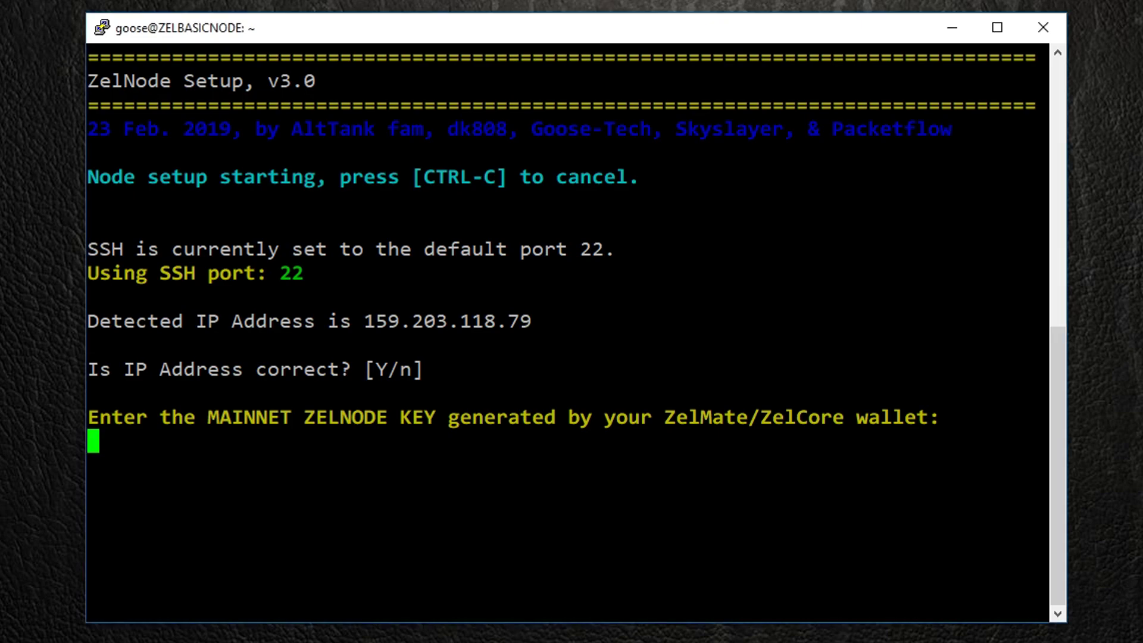
key(shift+Insert)
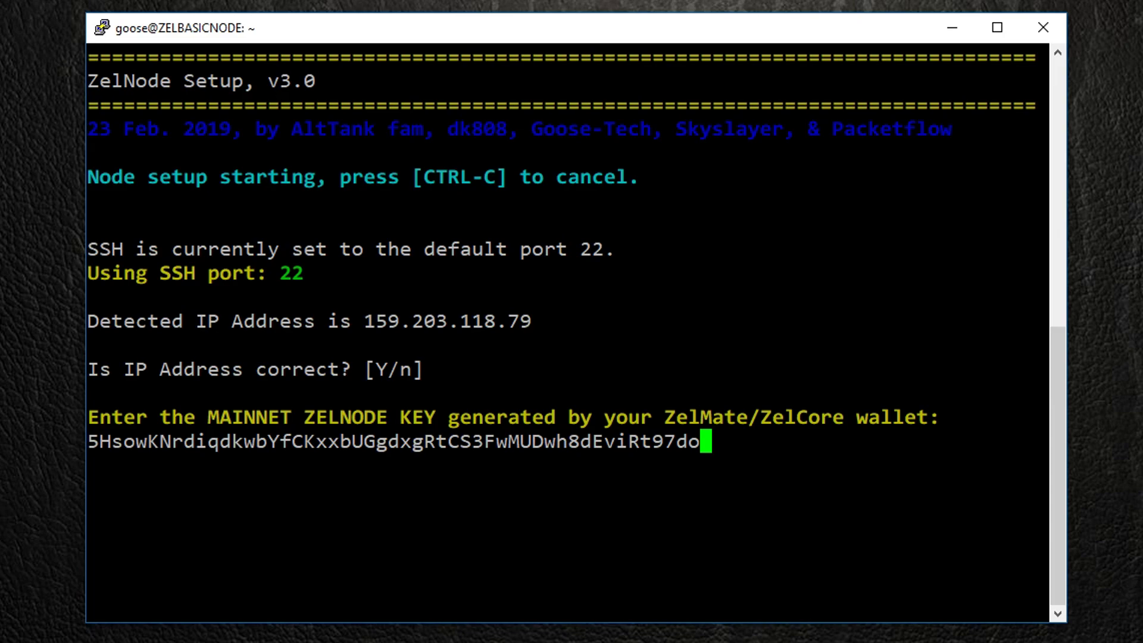
key(Return)
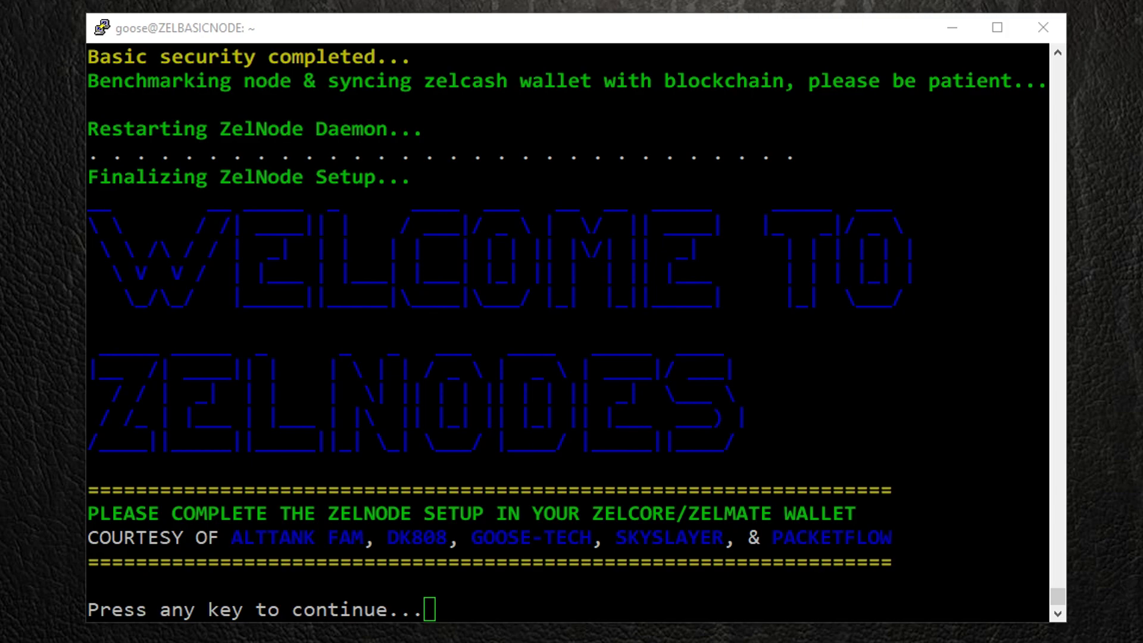
key(Return)
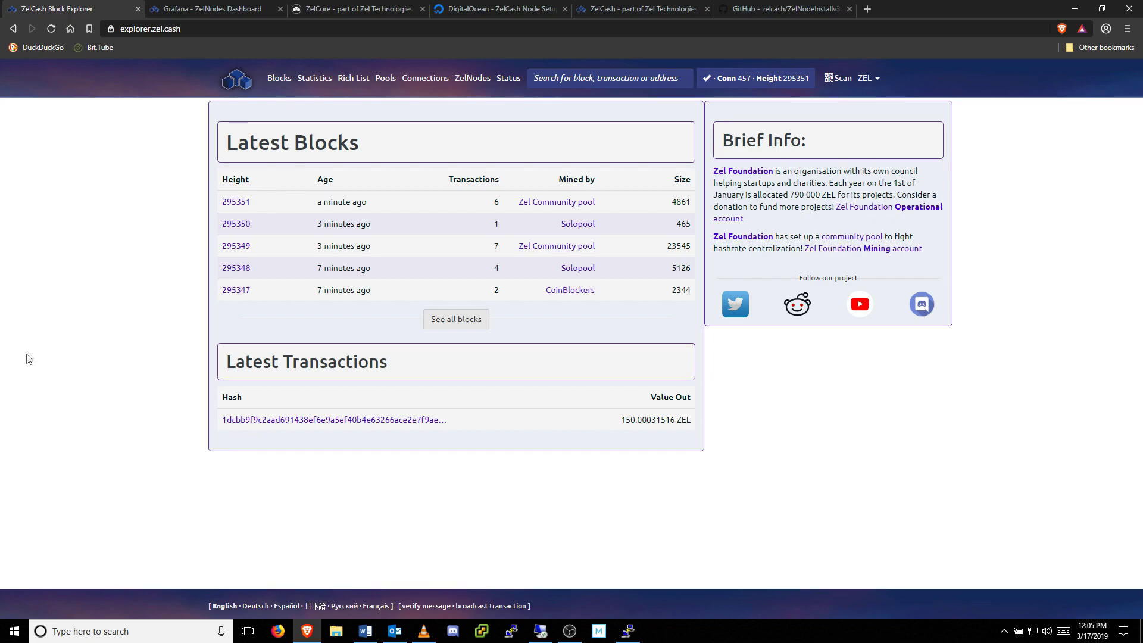
Step: Note the explorer's latest block height 295351, then minimize the browser
click(133, 29)
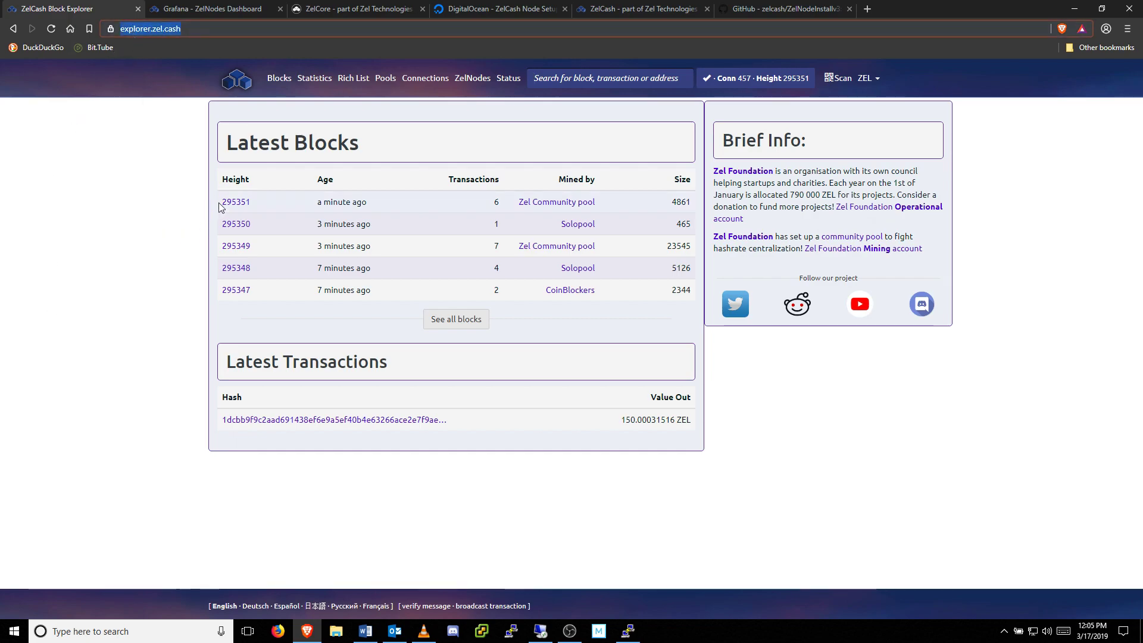
drag(218, 206, 254, 208)
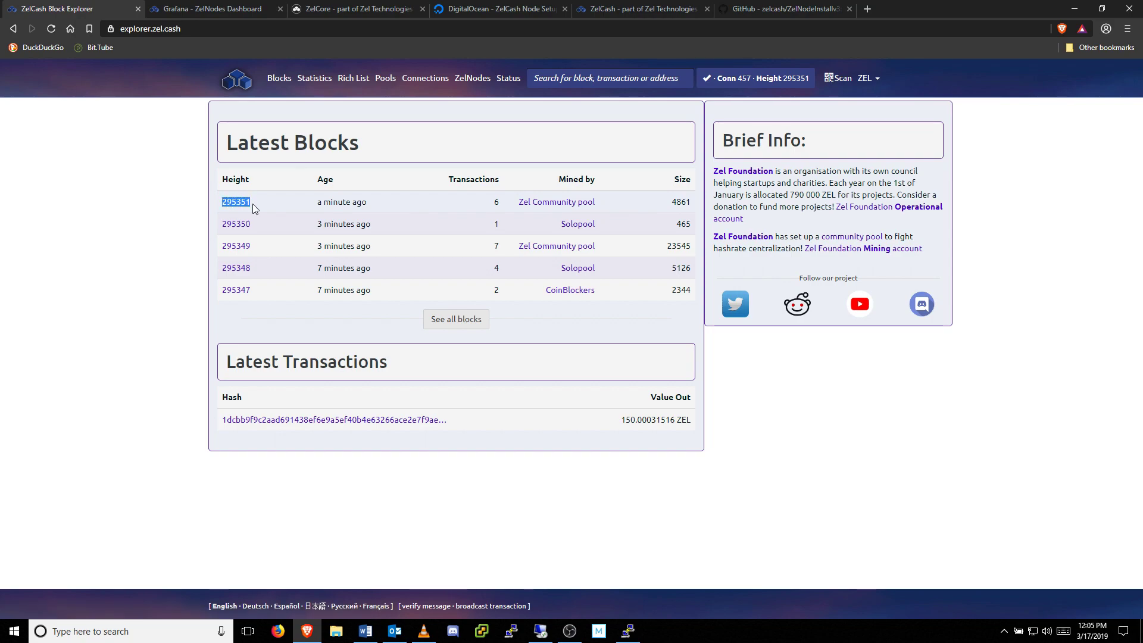
click(1080, 12)
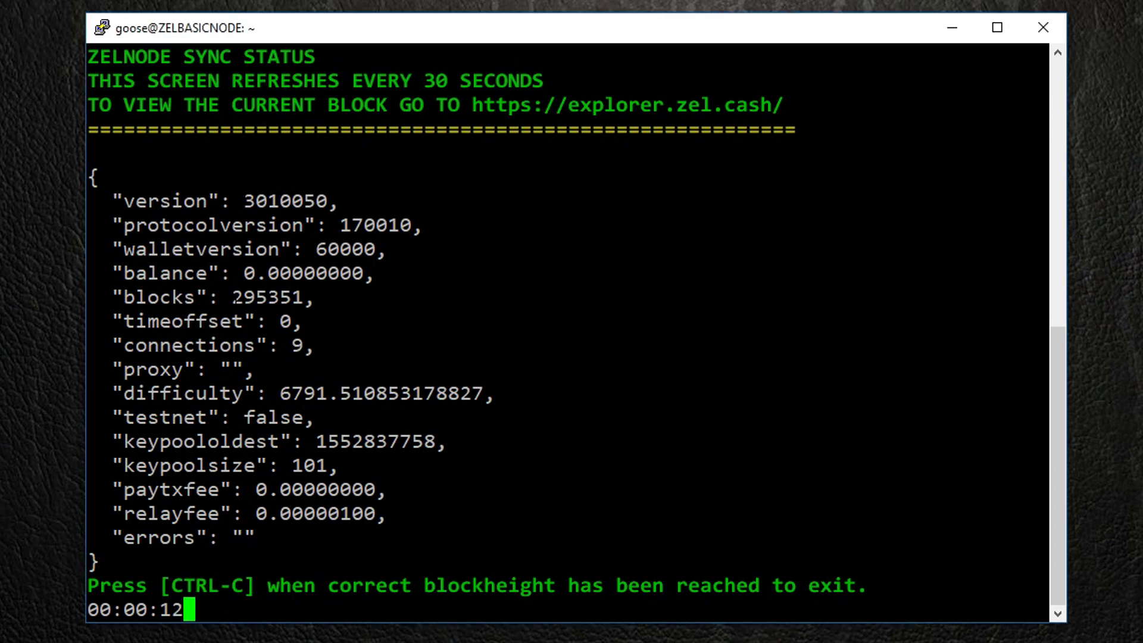
Step: Confirm the node's blocks match 295351, stop the monitor, and reboot with 'sudo reboot -n'
drag(231, 297, 300, 298)
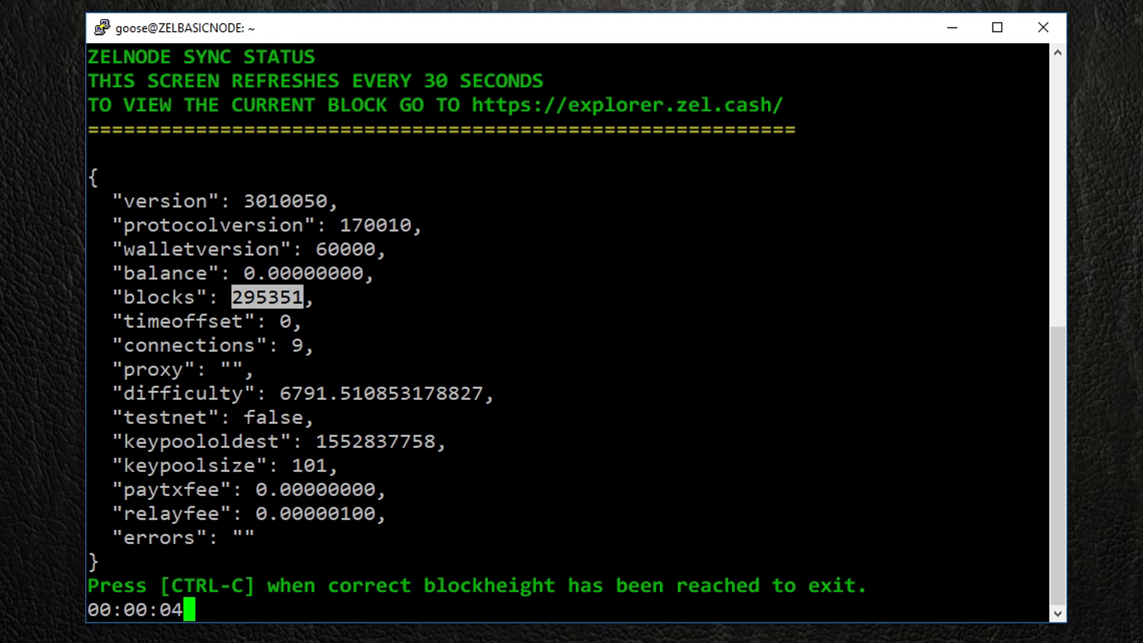
key(ctrl+c)
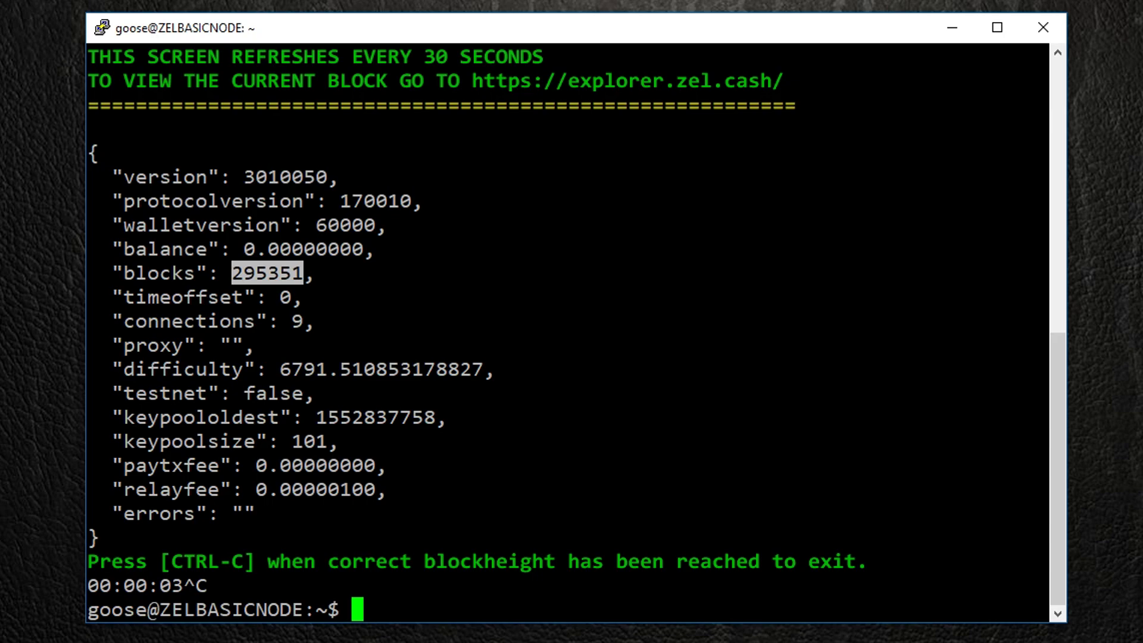
text(sudo )
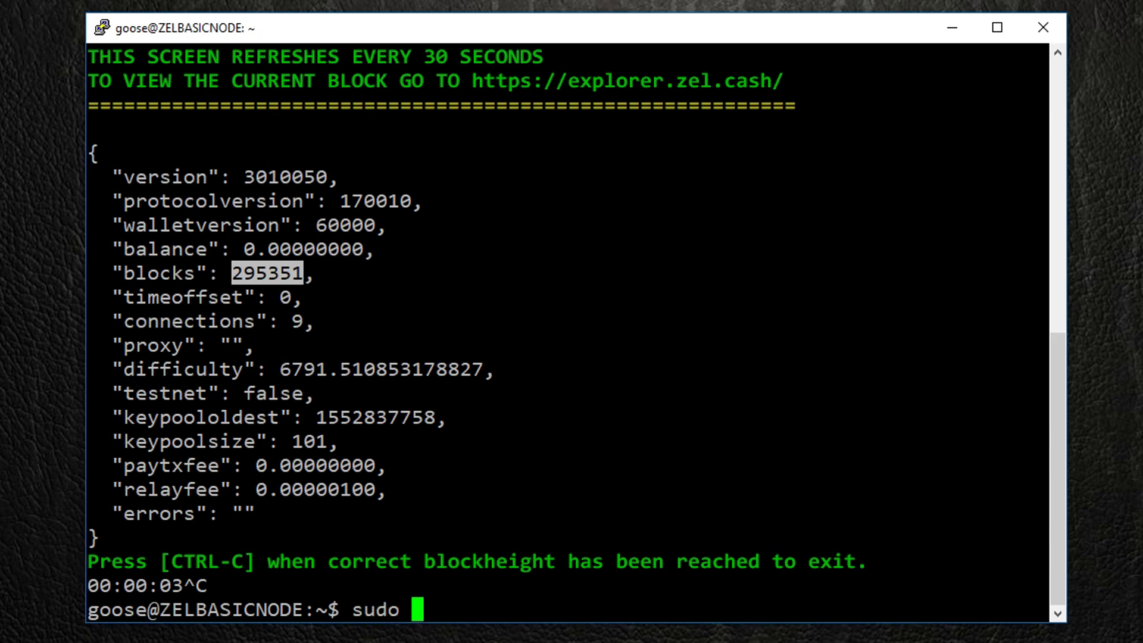
text(reboot )
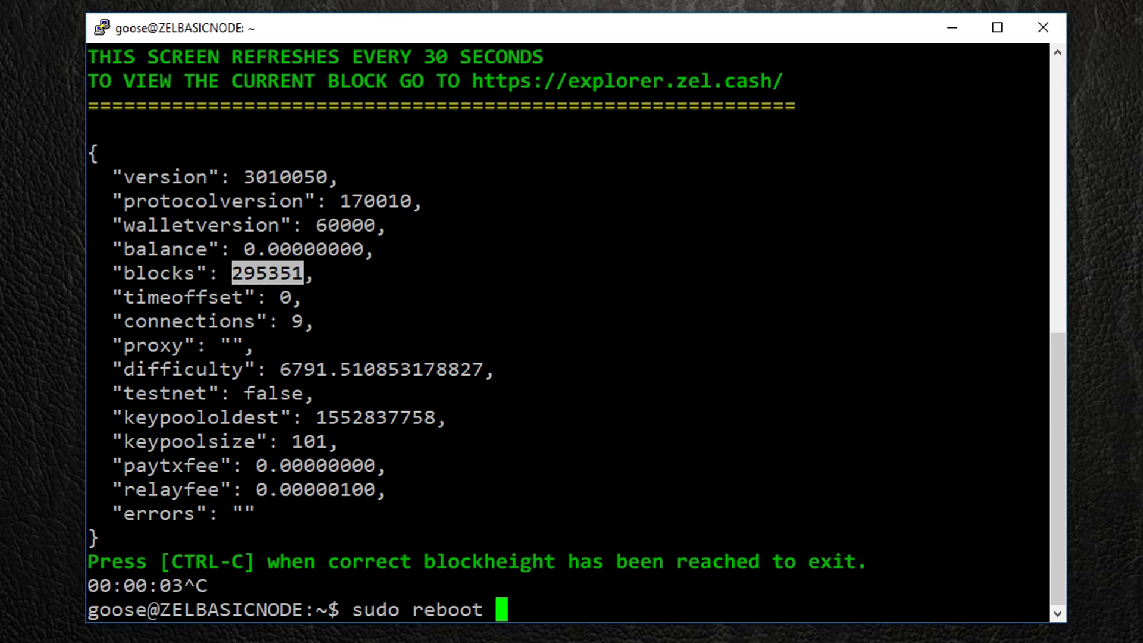
text(-n)
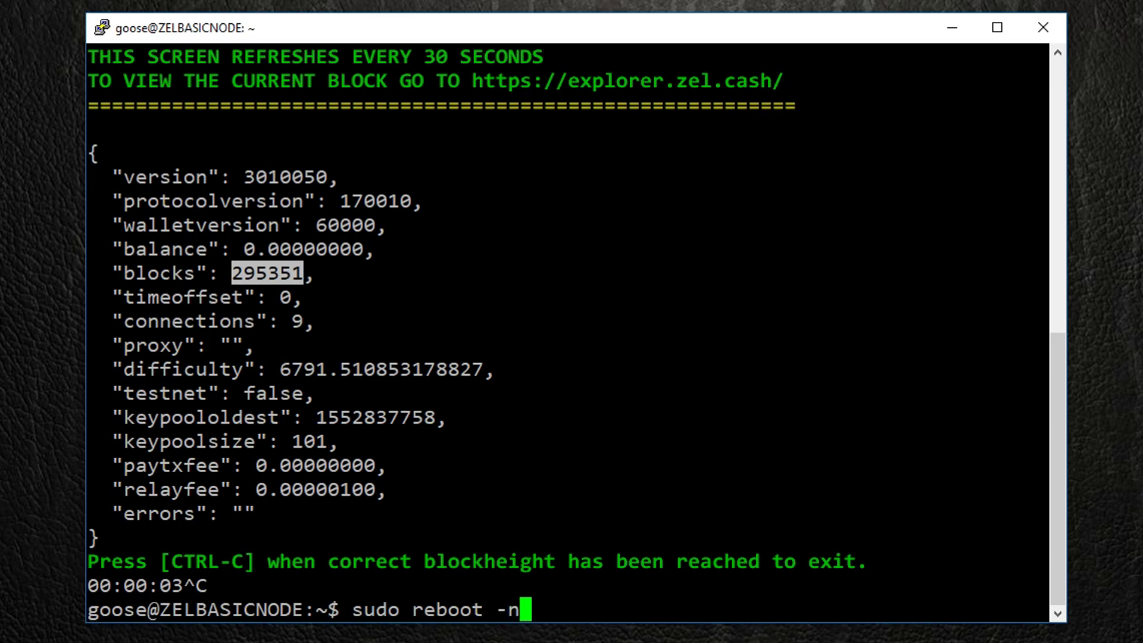
key(Return)
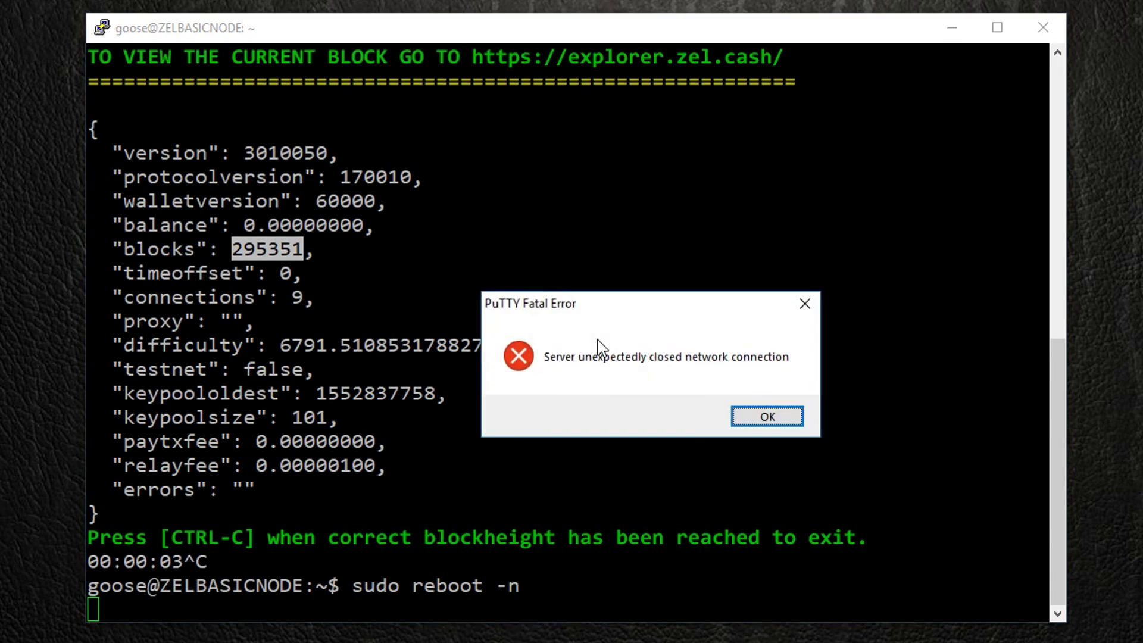
click(768, 417)
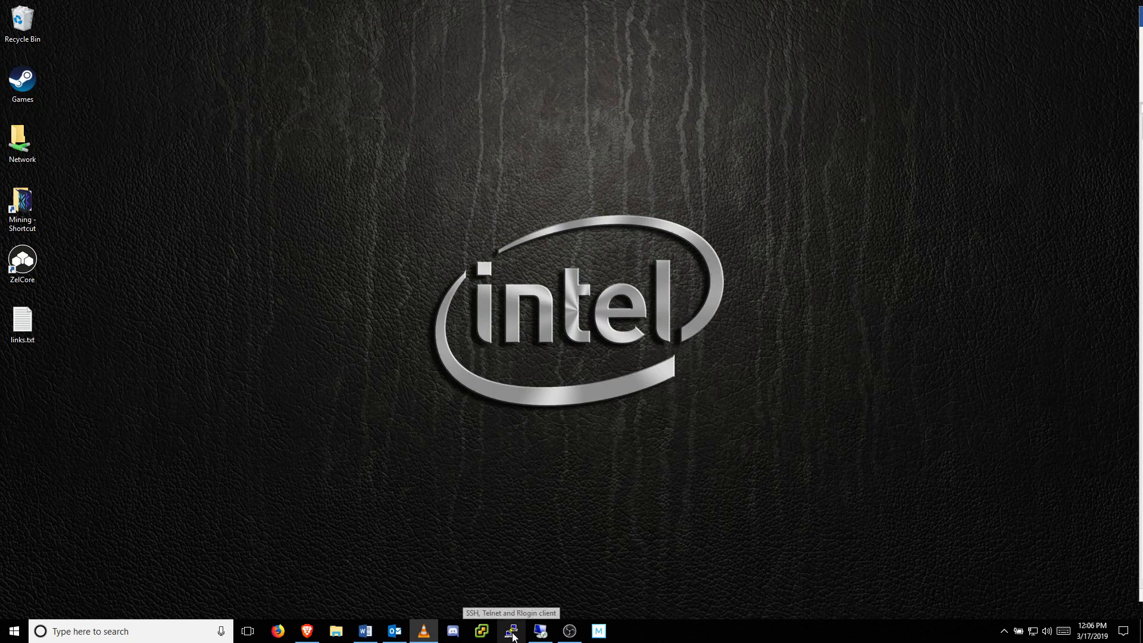
Step: Reconnect with the ZELBASICNODE saved session and log in with the server user name and password
click(512, 634)
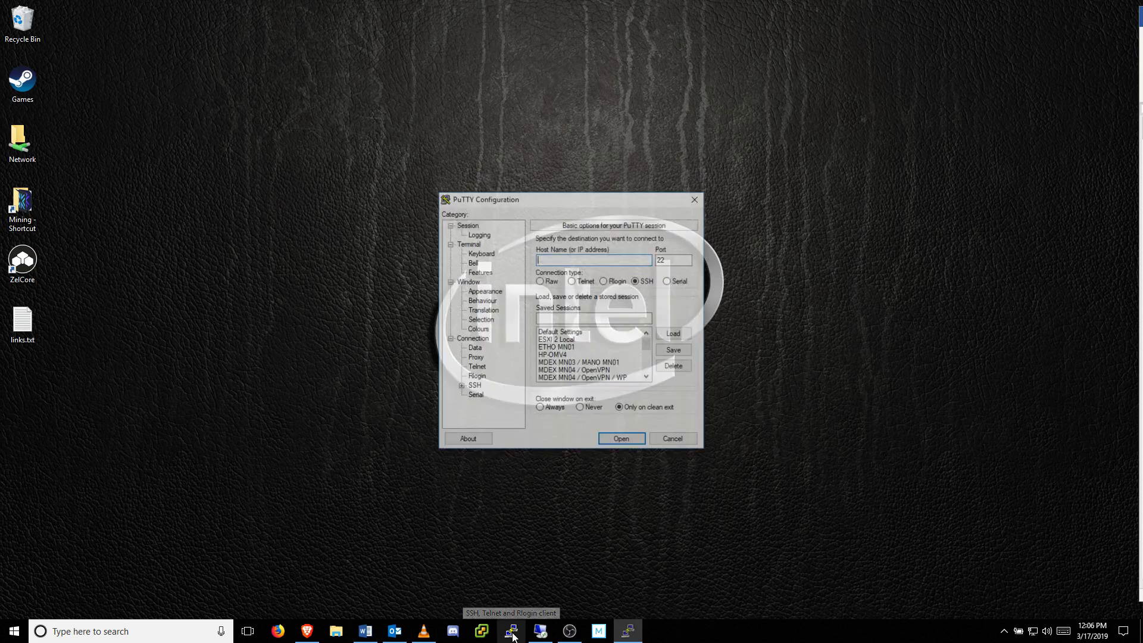
scroll(649, 357, up, 1)
scroll(650, 360, down, 2)
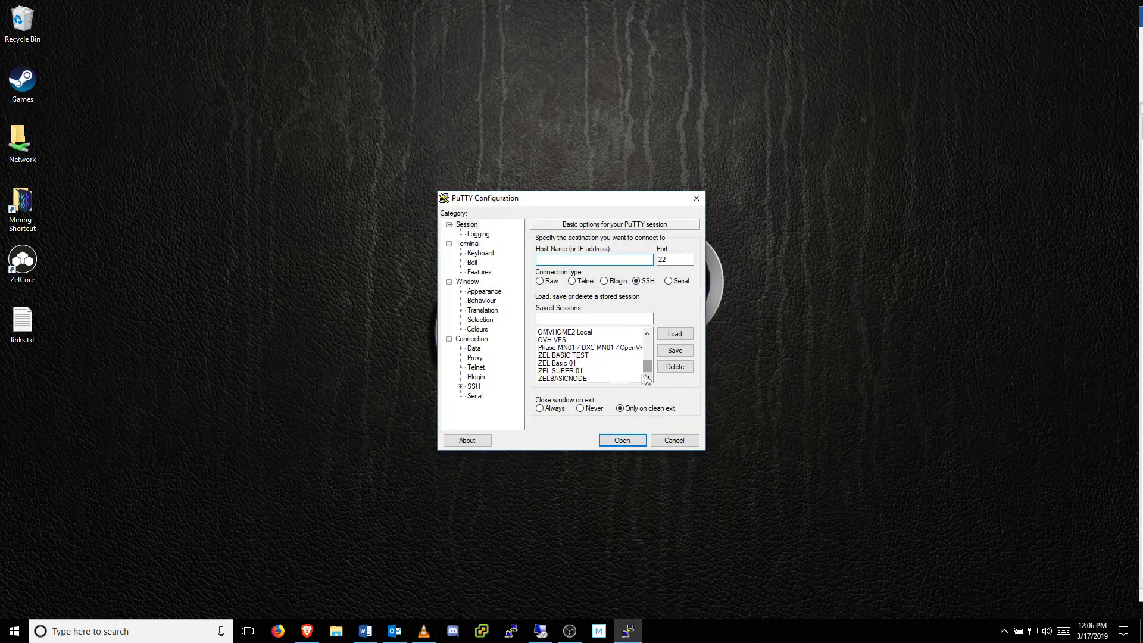
click(587, 377)
click(674, 334)
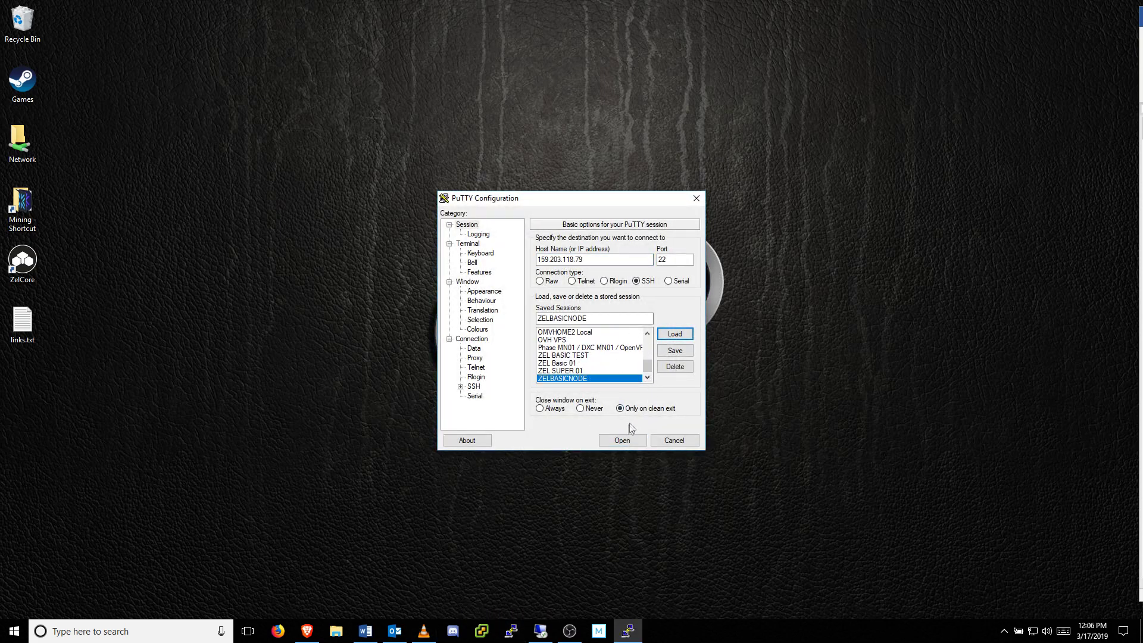
click(622, 440)
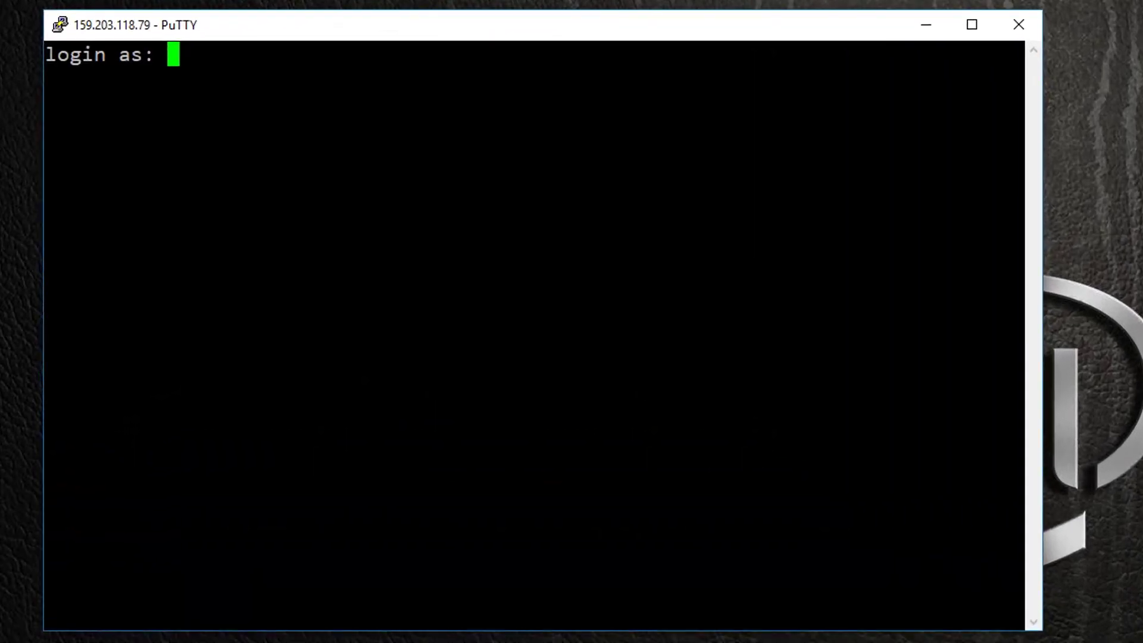
text(goose)
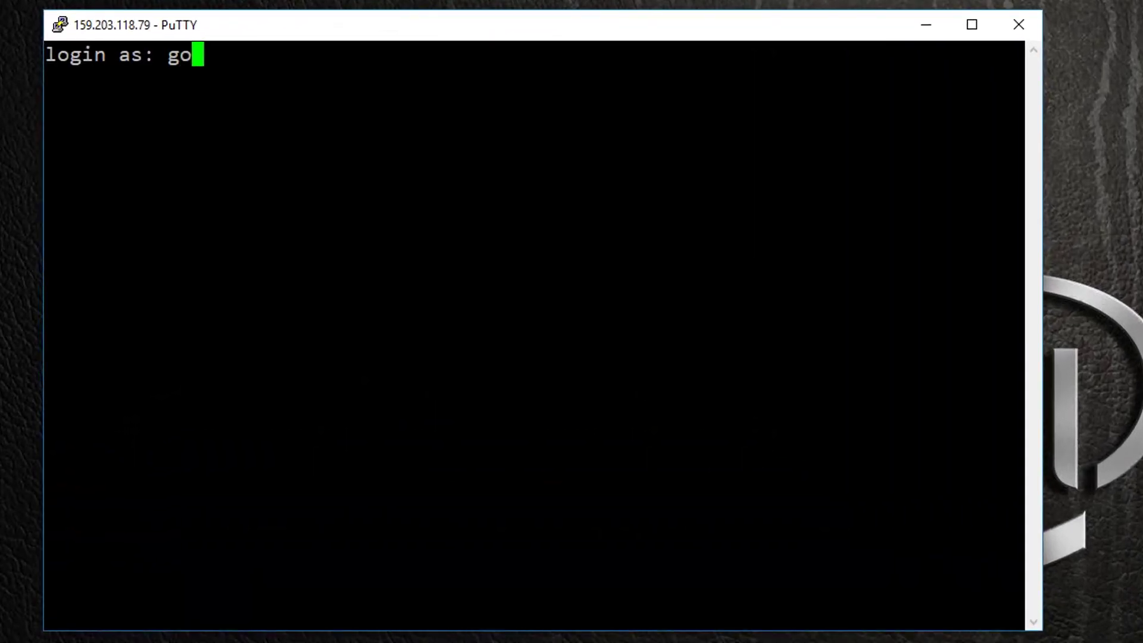
key(Return)
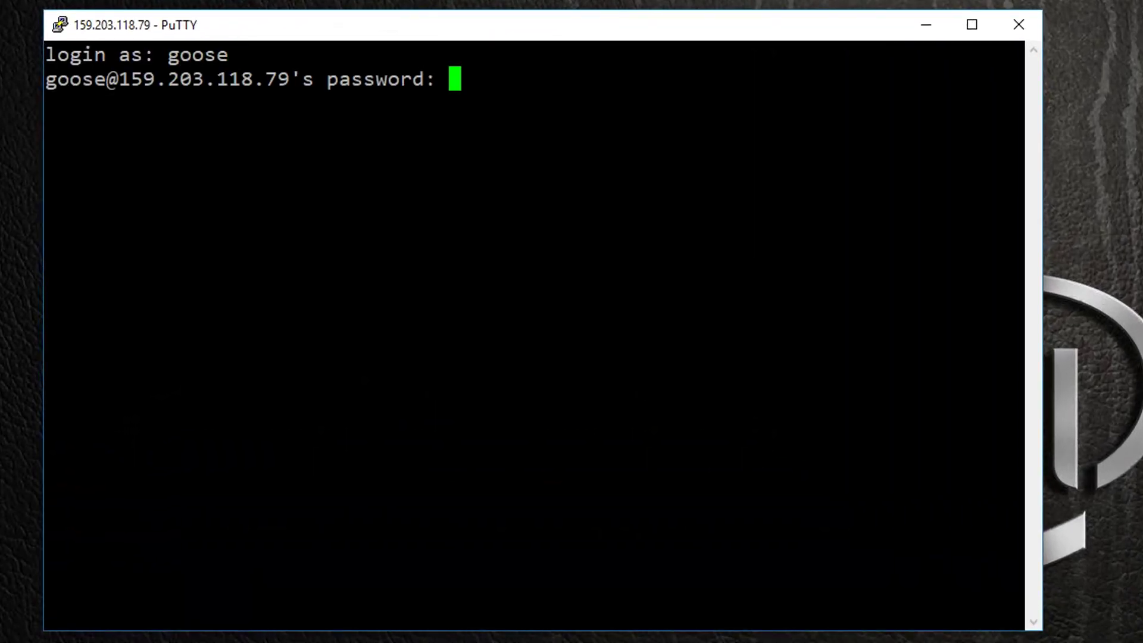
key(Return)
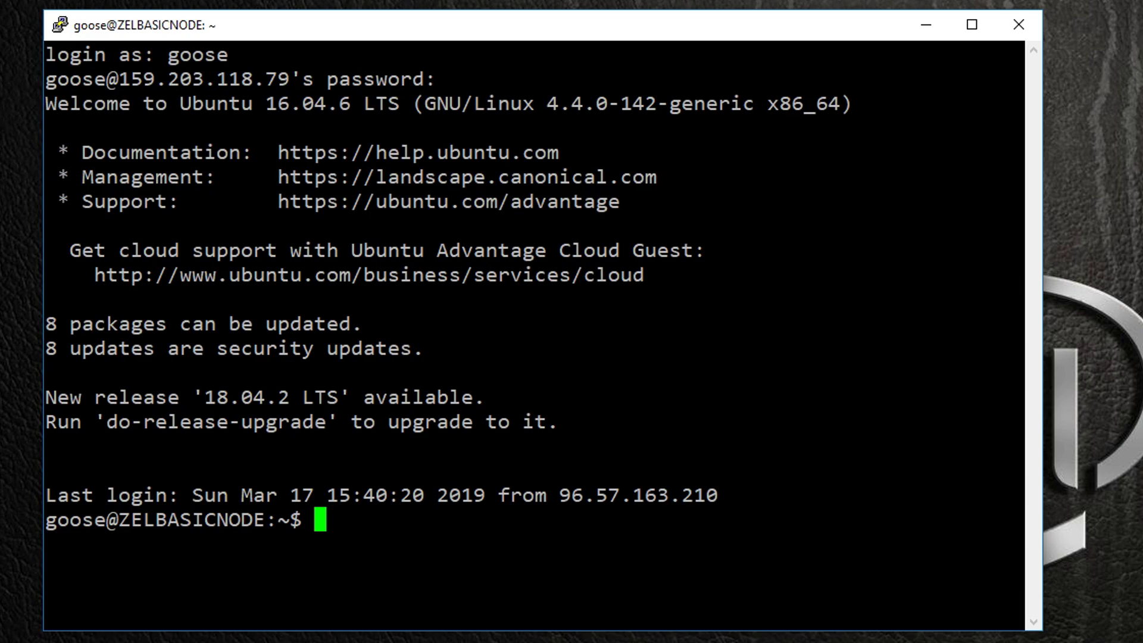
Step: Run 'zelcash-cli getzelnodestatus', which reports the node is not yet activated
text(zelcash)
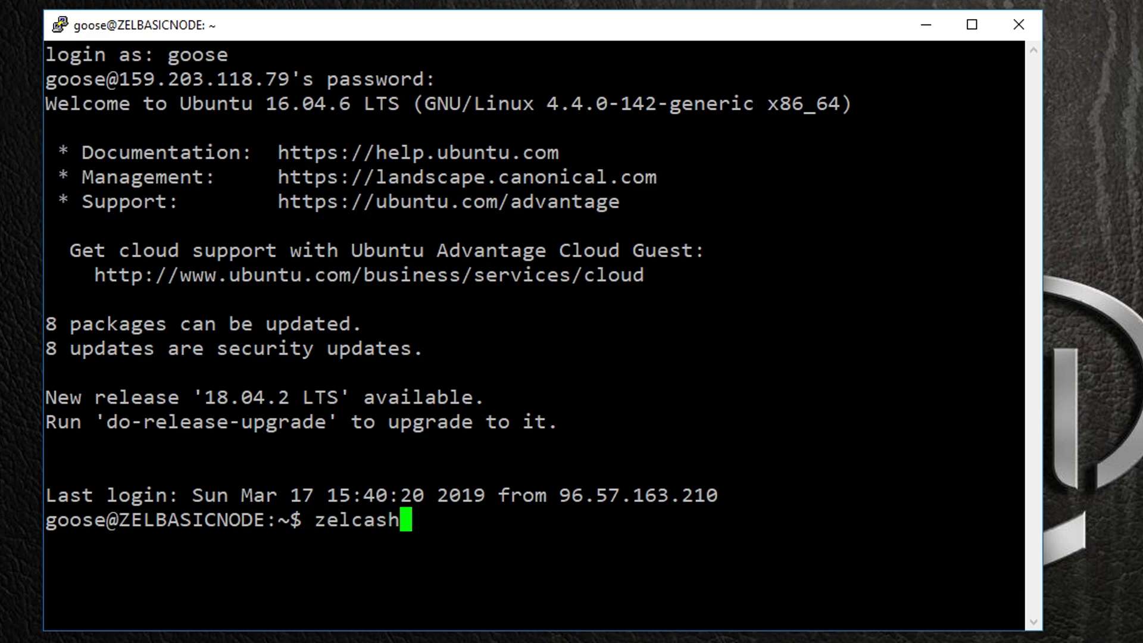
text(-cli )
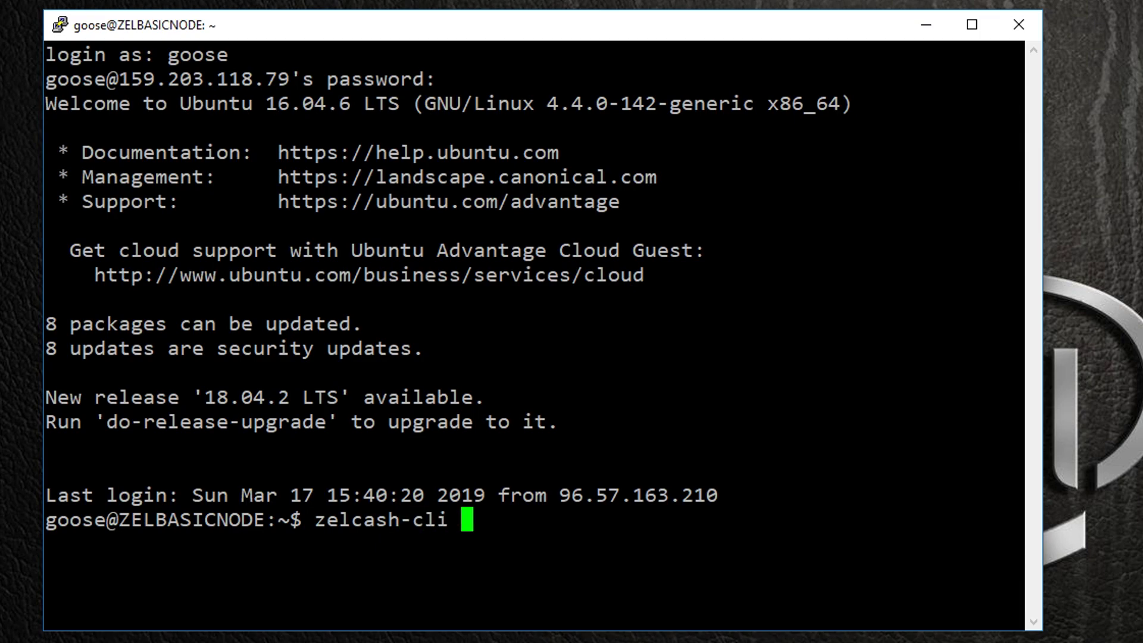
text(getze)
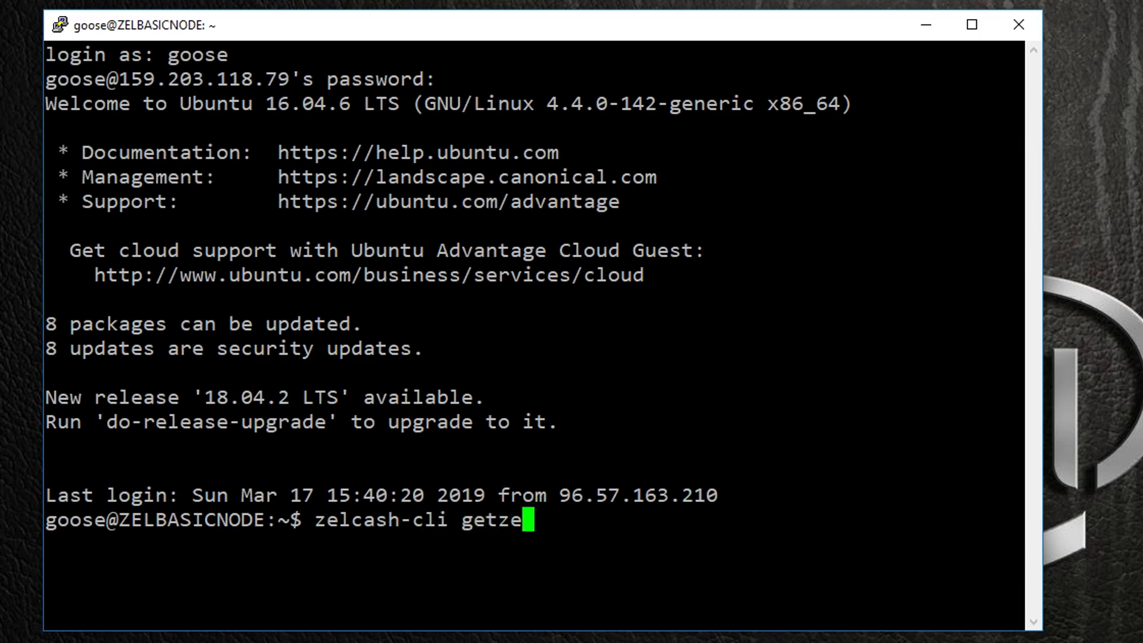
text(lnodestatus)
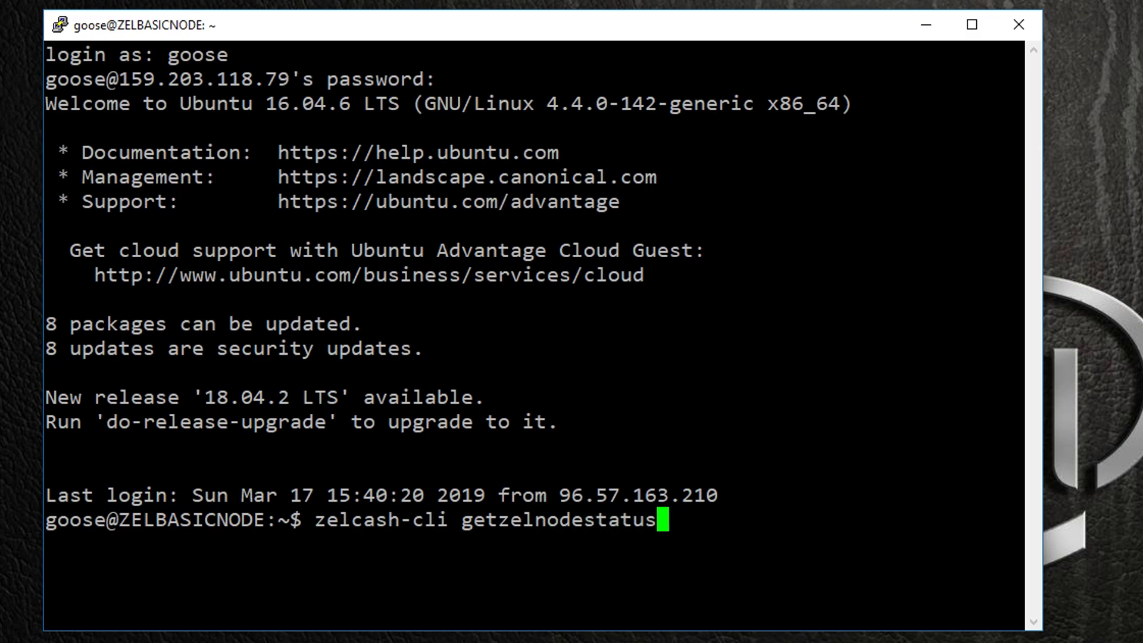
key(Return)
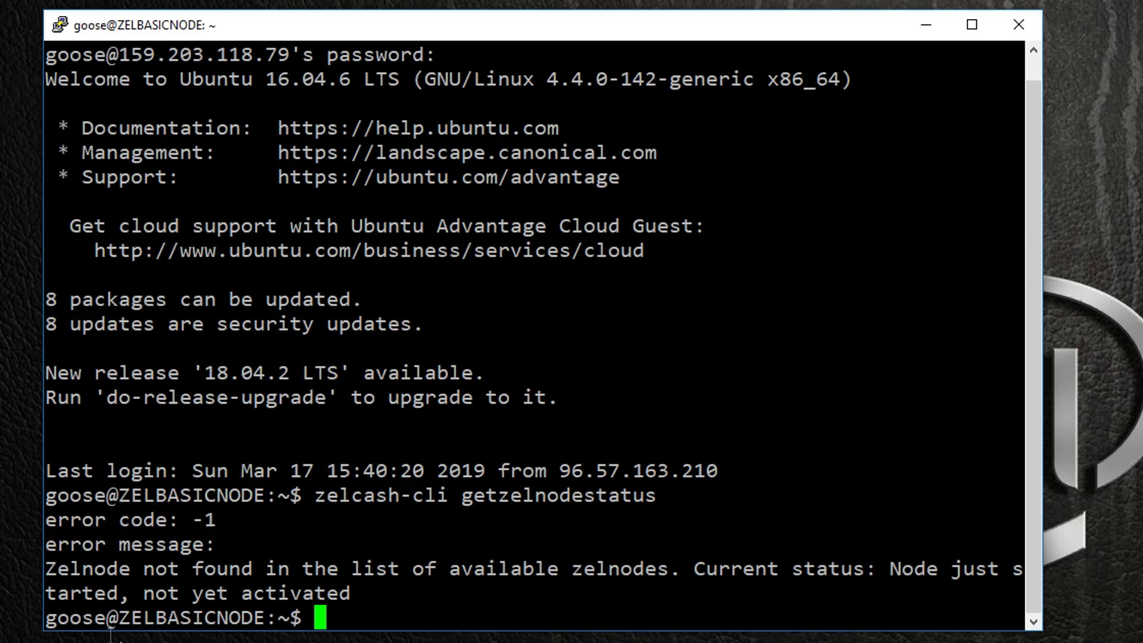
drag(143, 593, 322, 593)
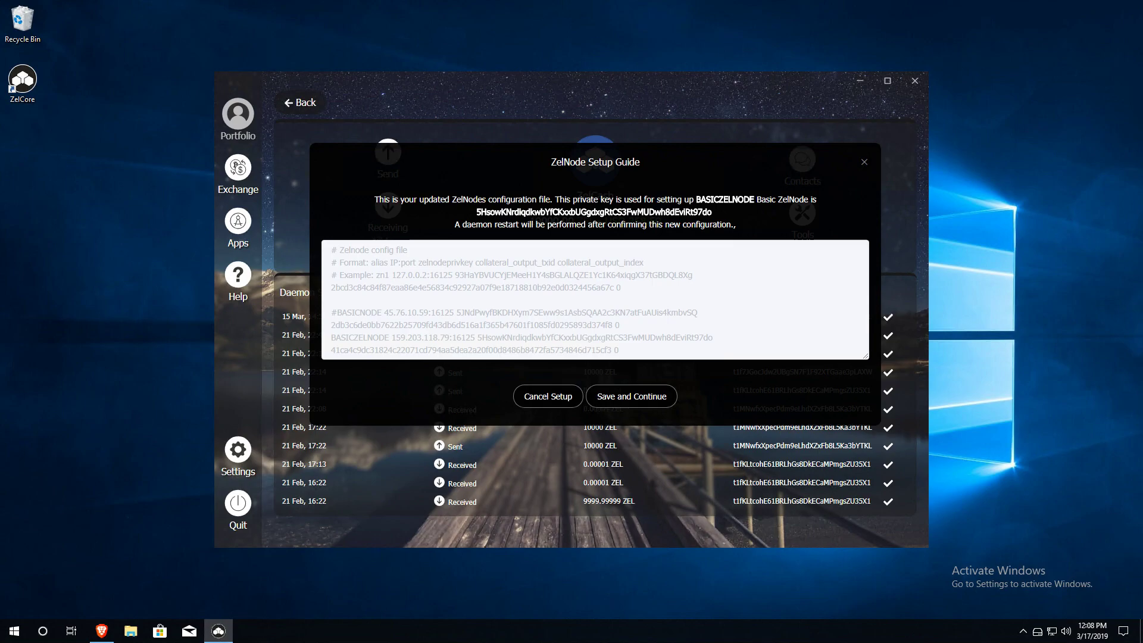
Step: Save the BASICZELNODE configuration, activate the ZelNode, and close the setup guide
click(625, 404)
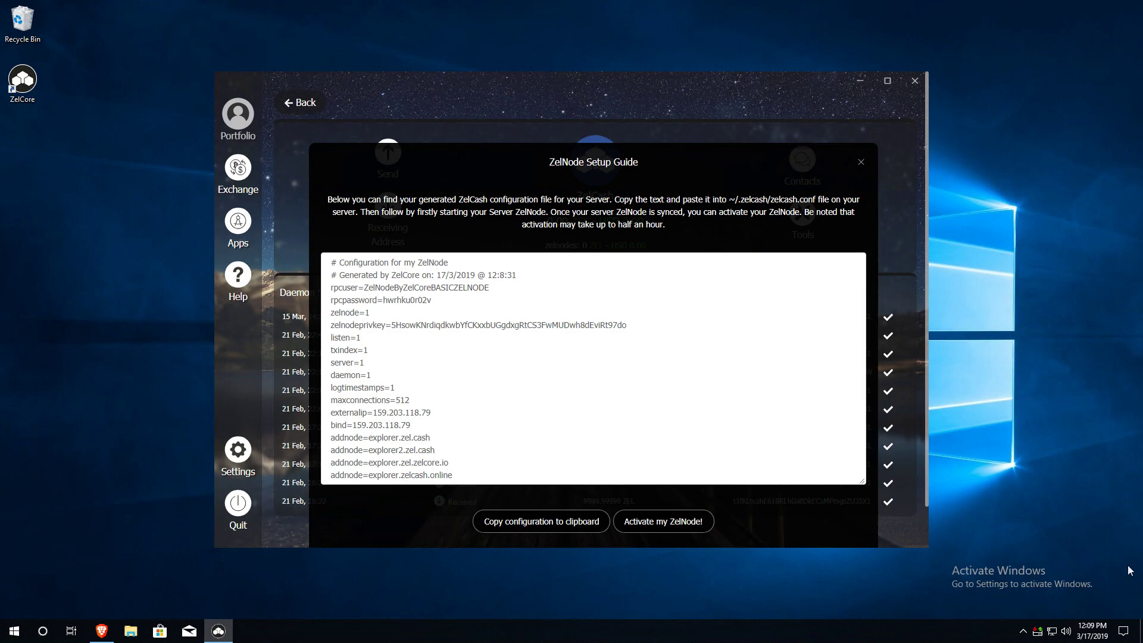
click(676, 530)
click(861, 163)
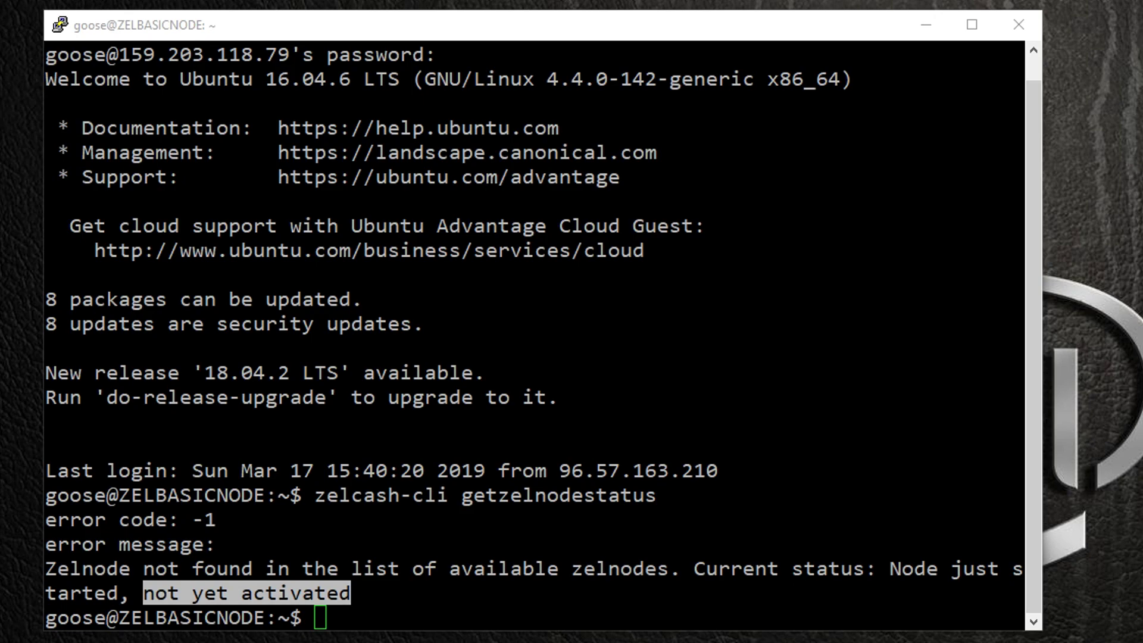
Step: Rerun 'zelcash-cli getzelnodestatus' and confirm status 4, 'Zelnode successfully started'
key(alt+Tab)
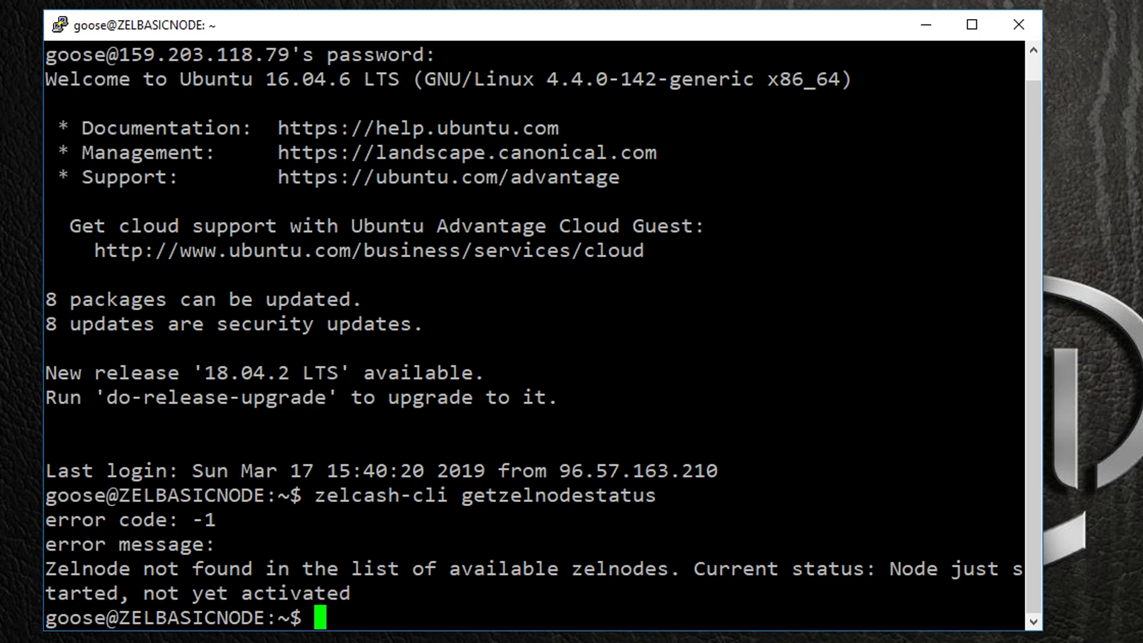
key(Up)
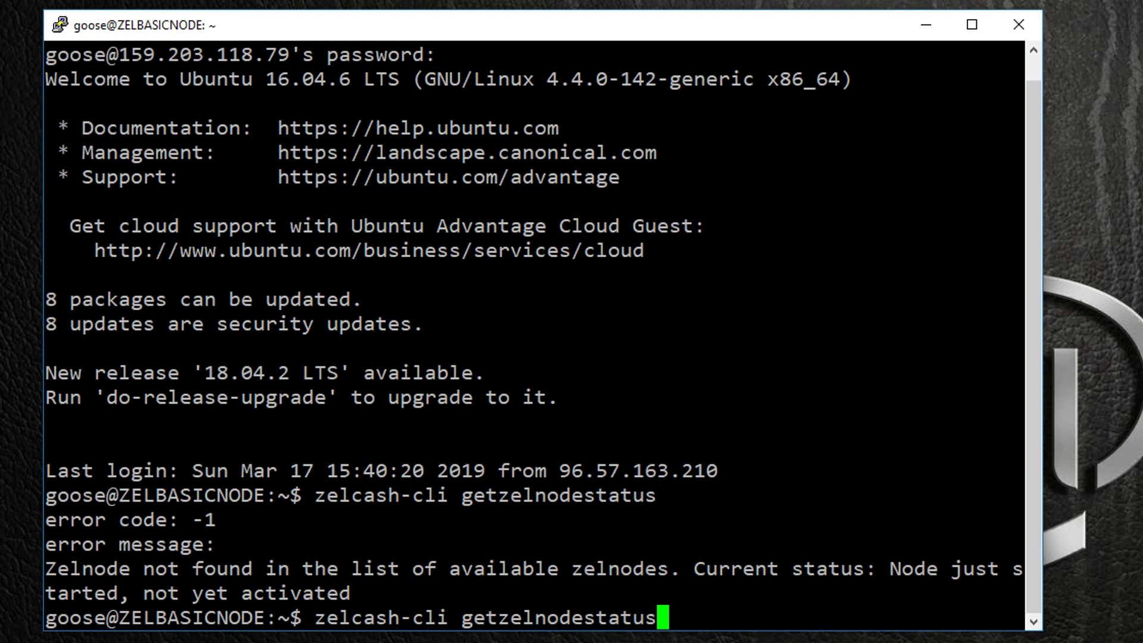
key(Return)
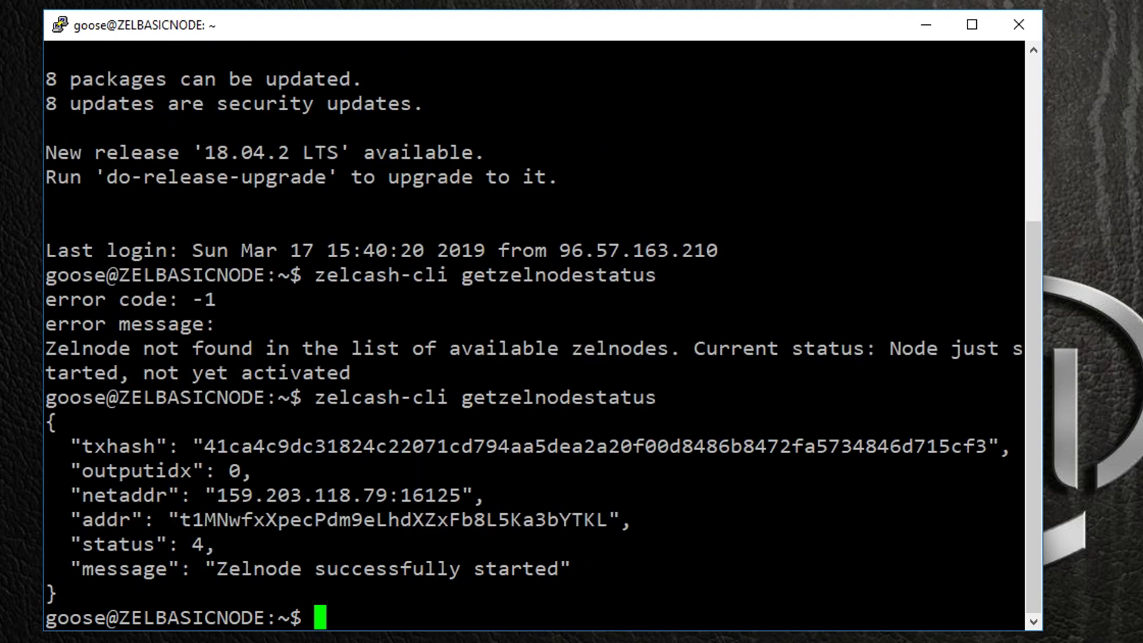
drag(192, 543, 558, 569)
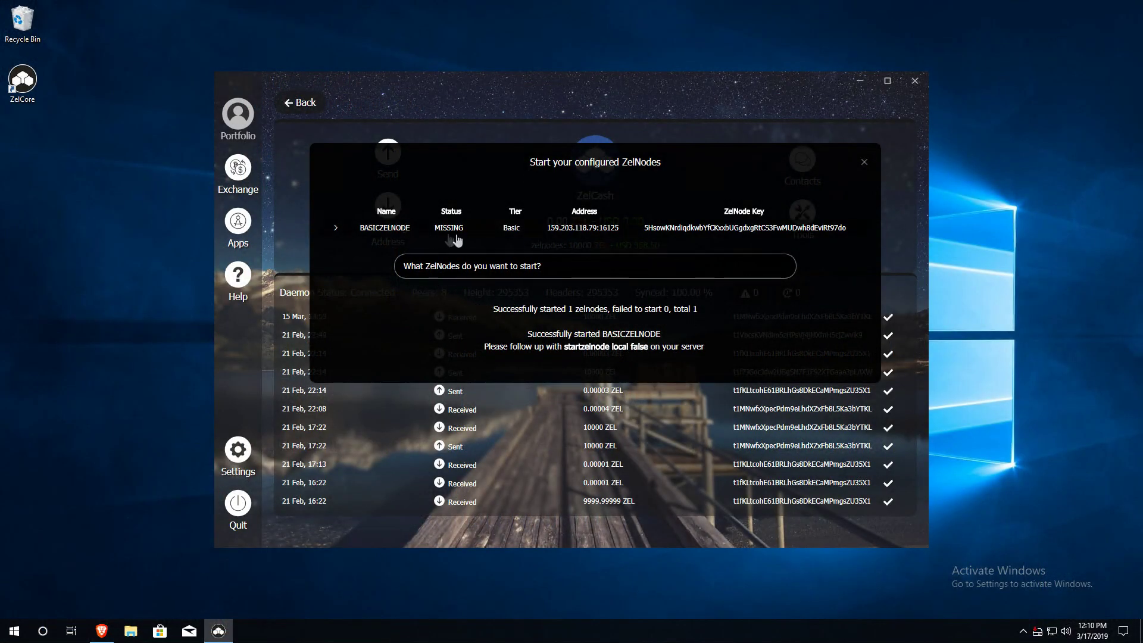
Step: Copy the node address 159.203.118.79:16125 from ZelCore
click(596, 233)
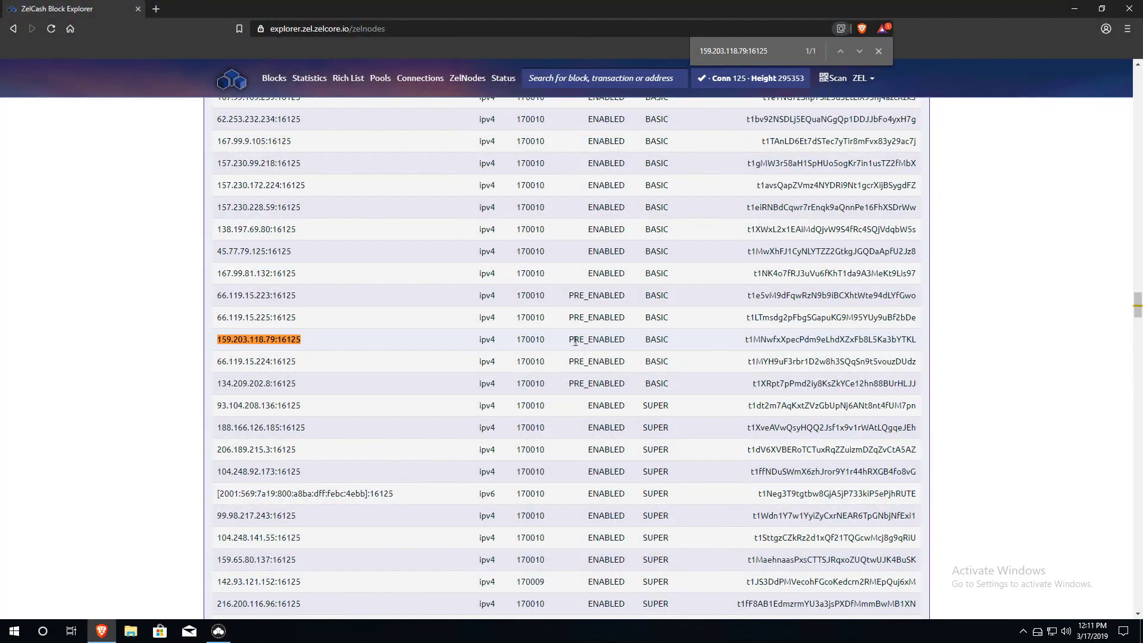